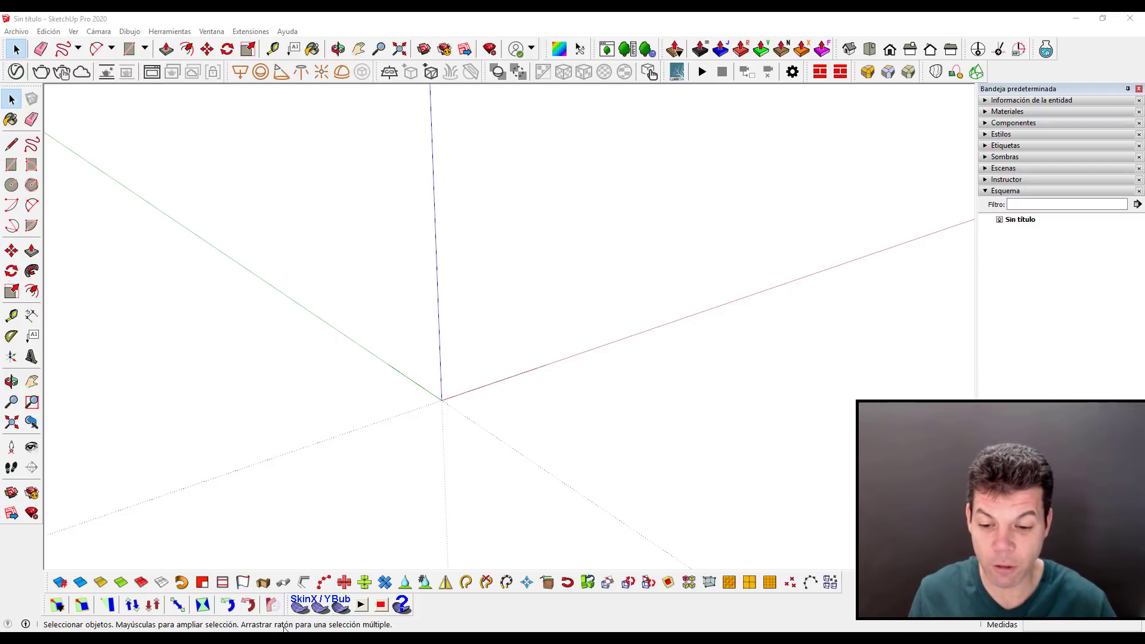
- Browse the SketchUV, RoundCorner and Joint Push Pull Interactive plugin pages, then return to SketchUp
click(324, 585)
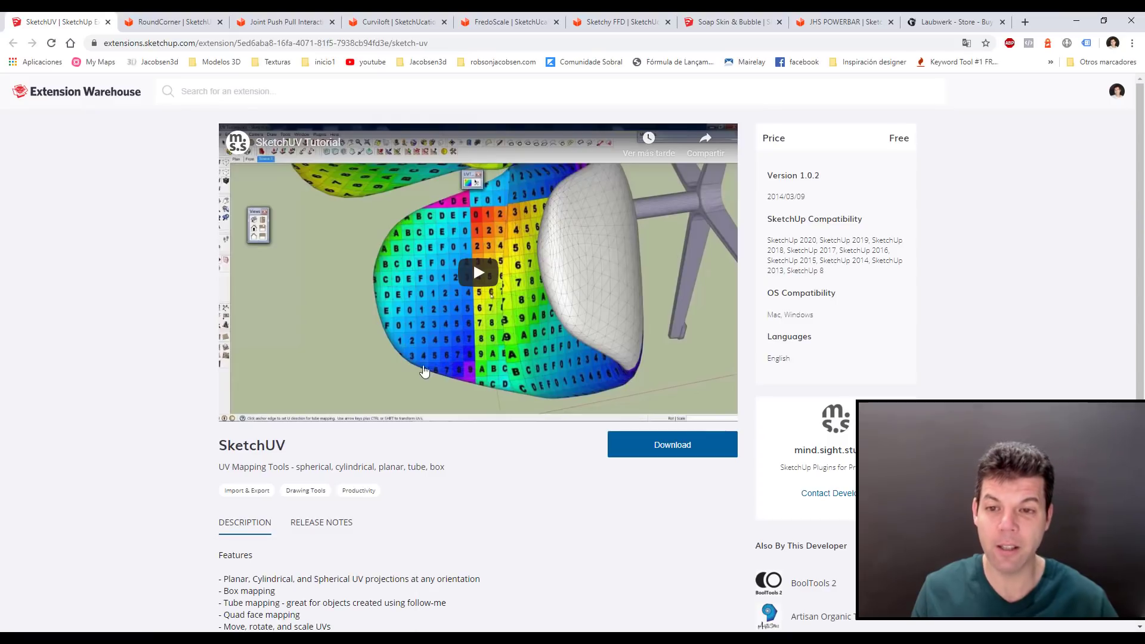
click(179, 24)
click(285, 23)
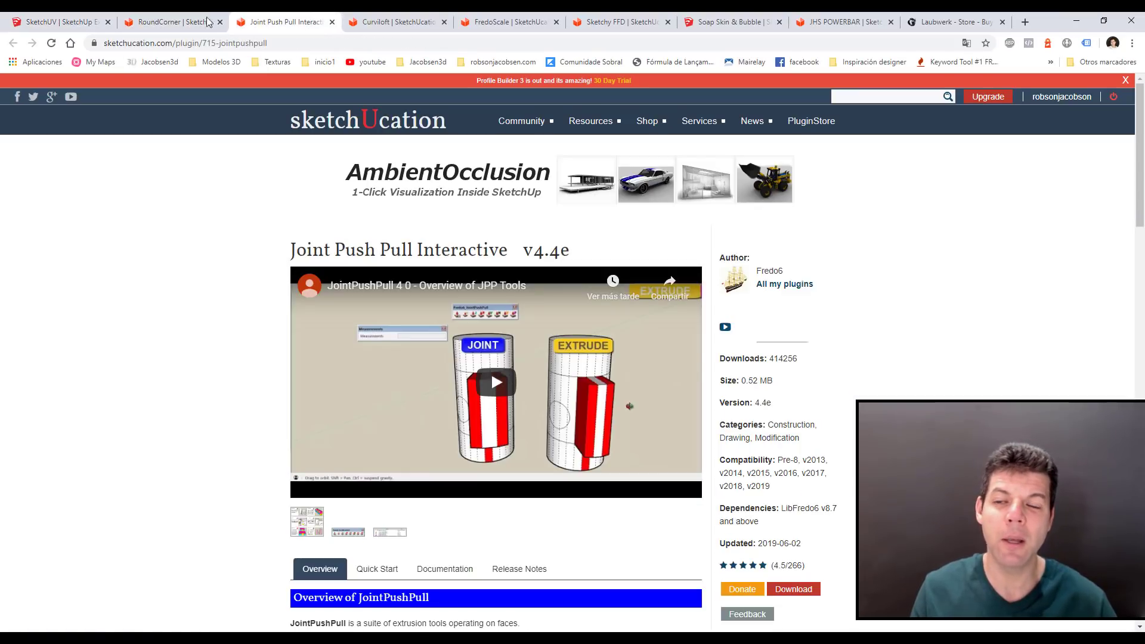
click(82, 25)
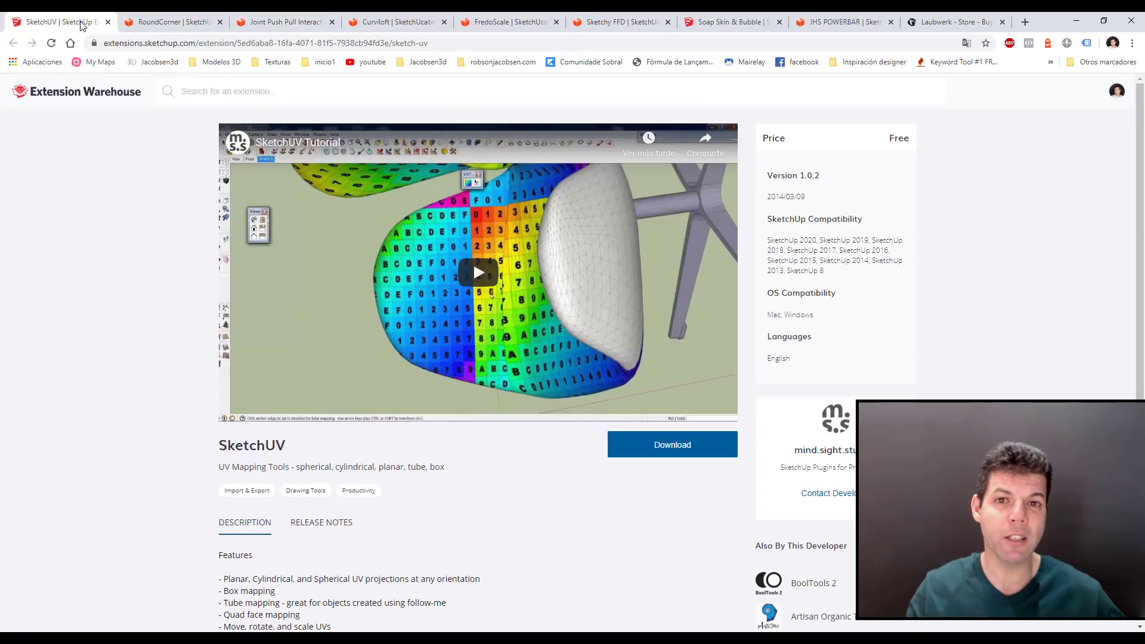
click(146, 24)
click(285, 23)
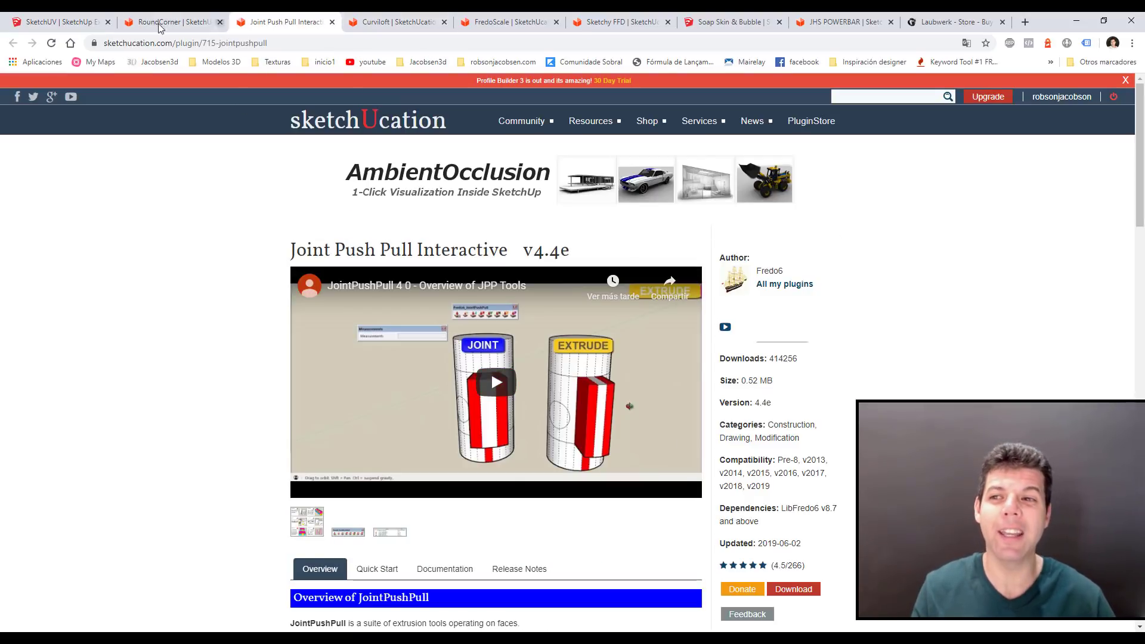
click(60, 22)
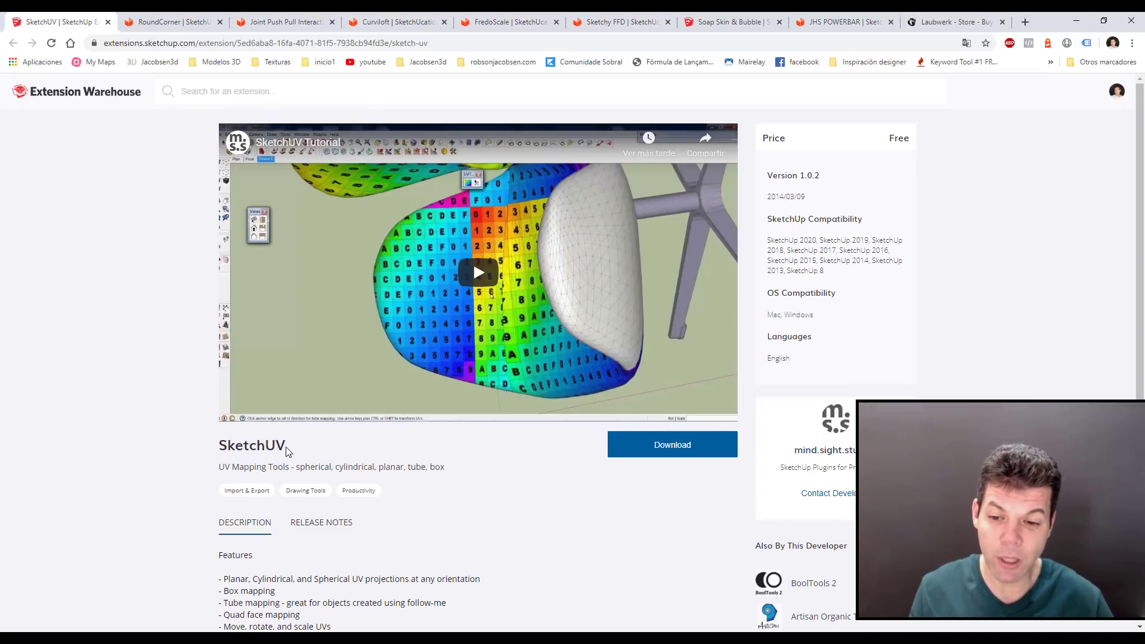
drag(287, 451, 223, 447)
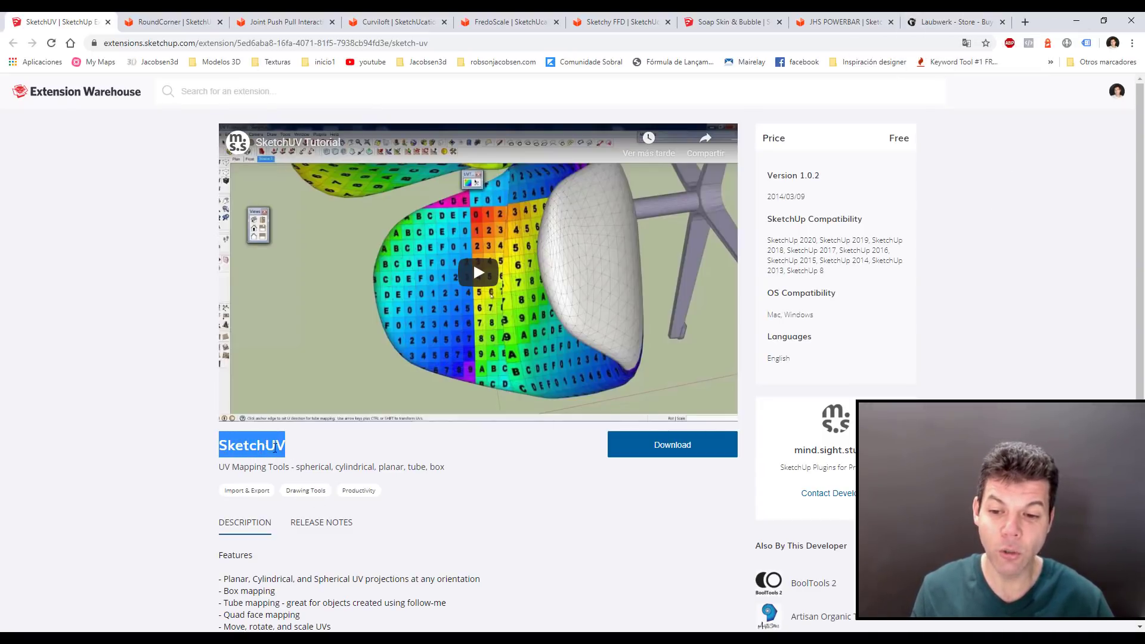
click(1078, 22)
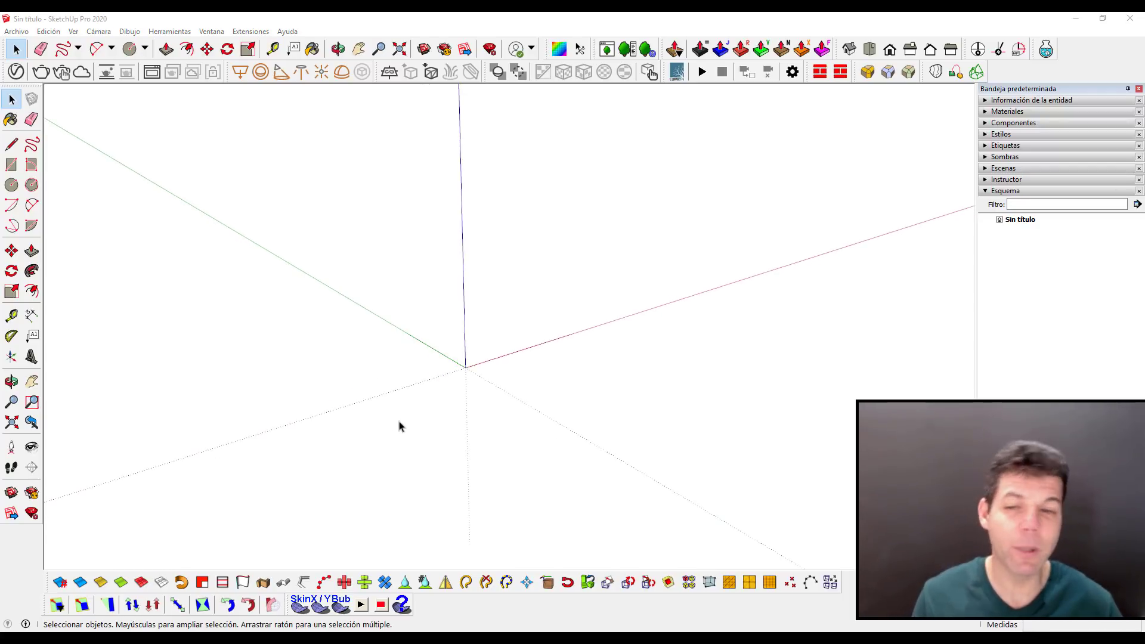
- Draw a horizontal circle and a vertical circle, both centred on the origin
click(12, 185)
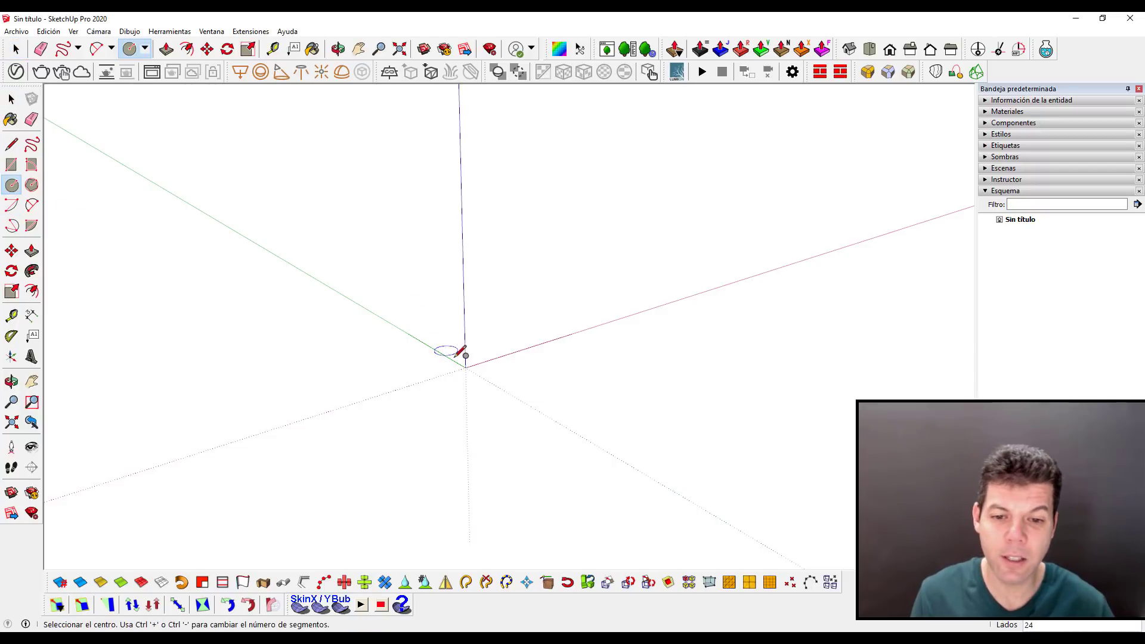
click(465, 366)
click(520, 333)
key(space)
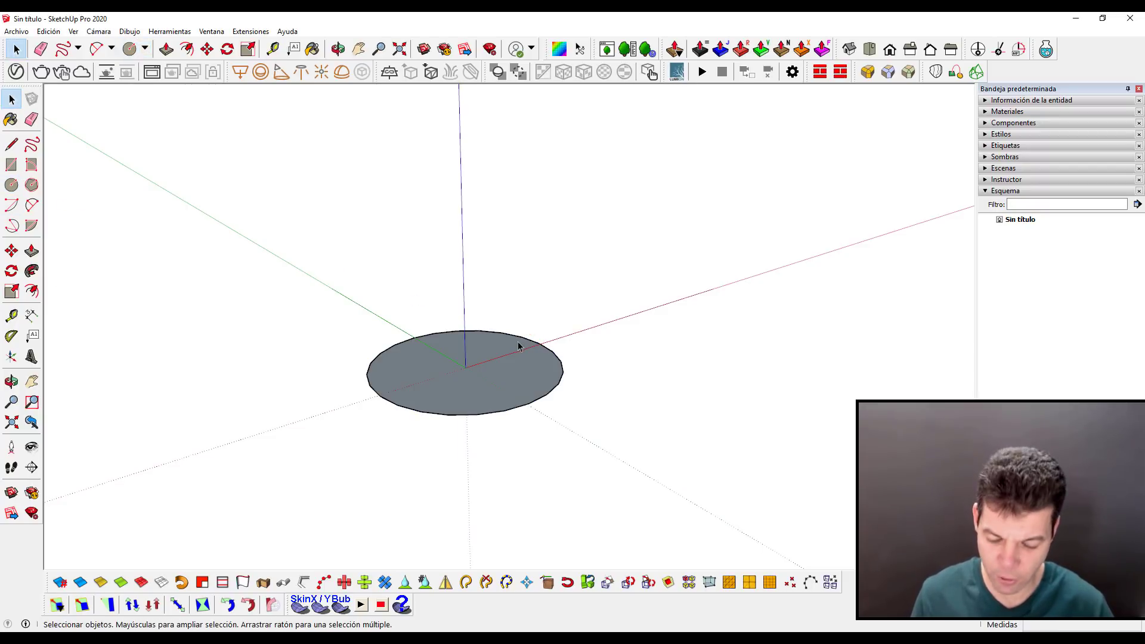
key(c)
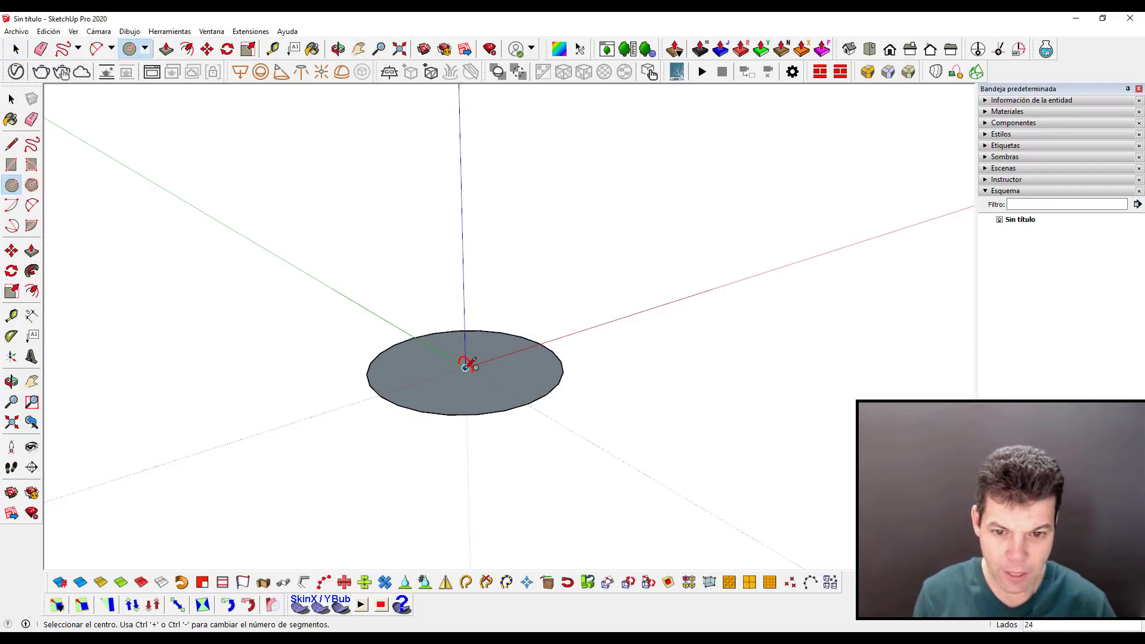
click(465, 368)
click(535, 381)
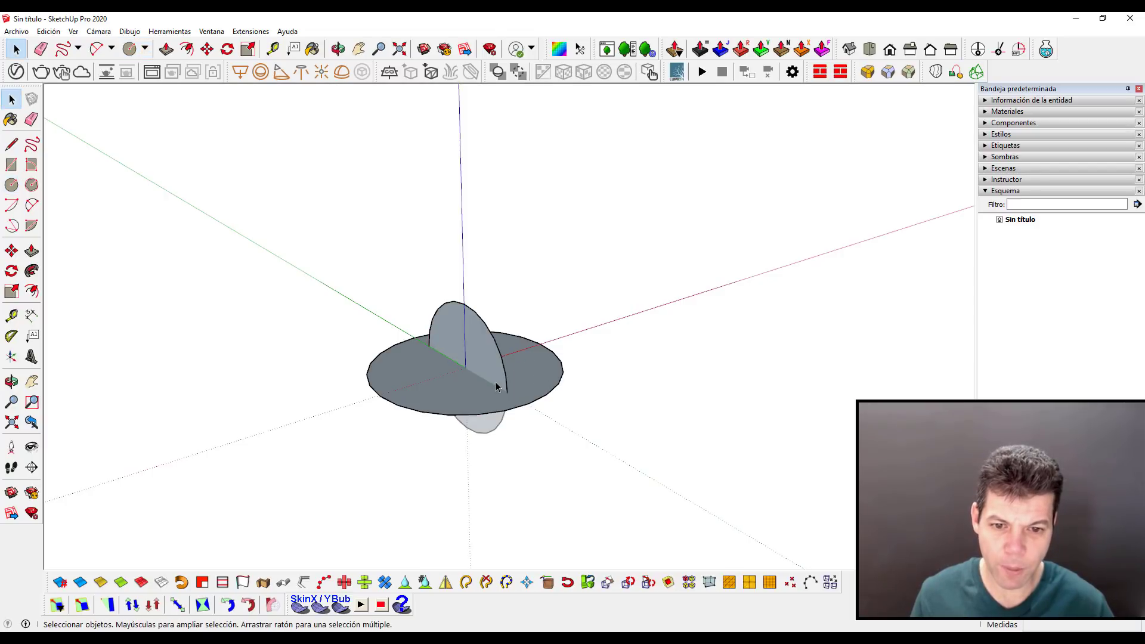
scroll(554, 391, up, 2)
key(space)
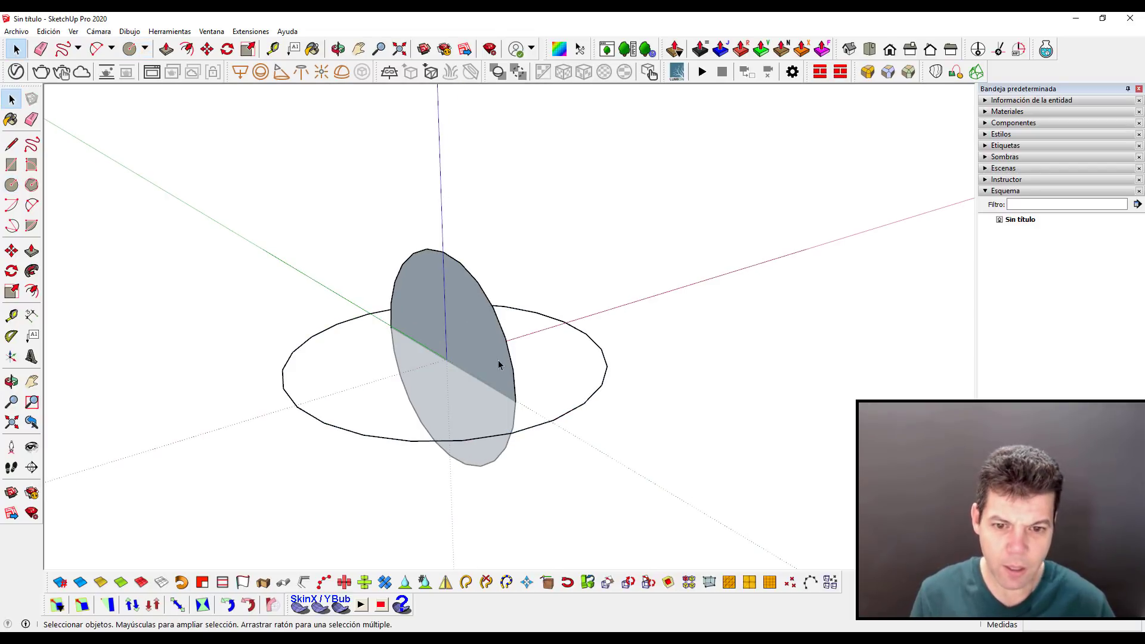
- Follow Me the vertical circle around the horizontal one into a sphere, then delete the path circle
click(32, 270)
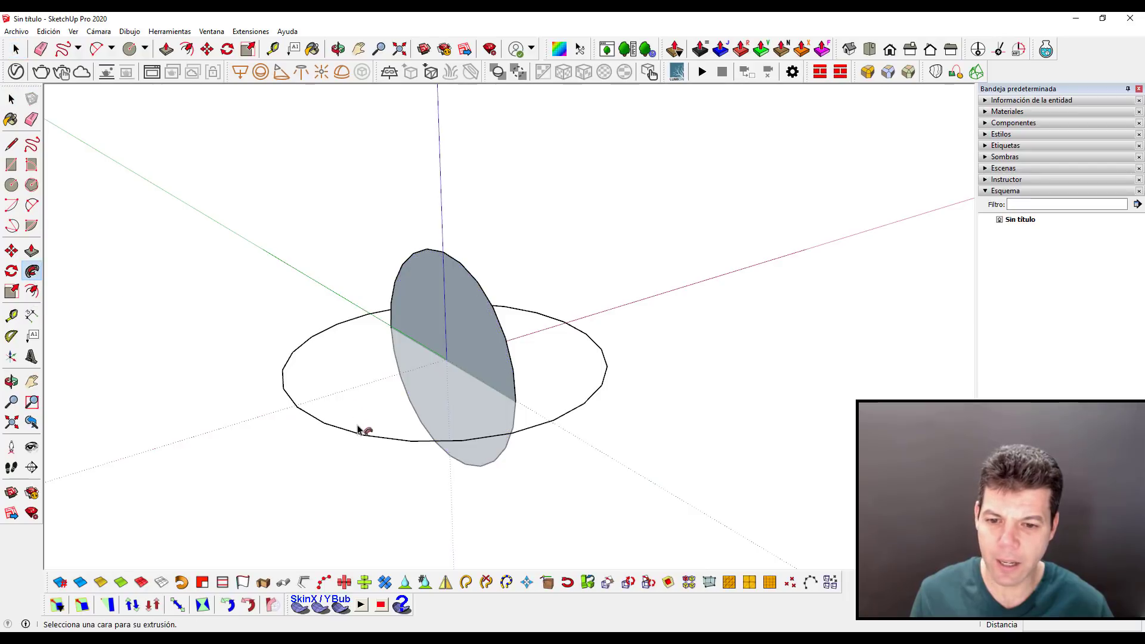
key(space)
click(31, 271)
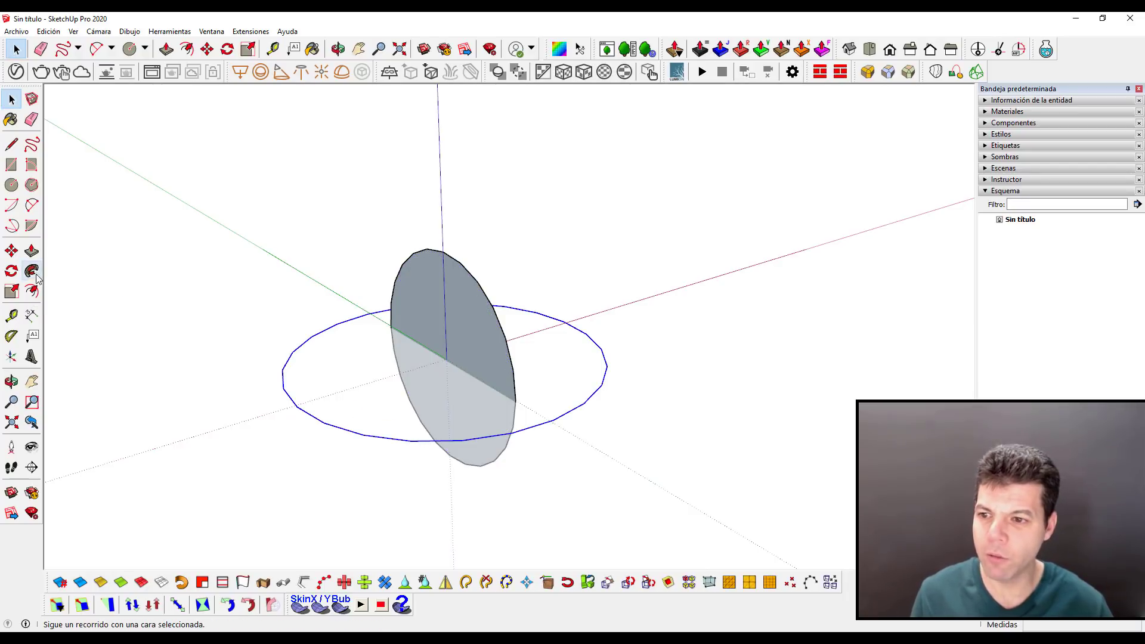
click(492, 347)
click(571, 411)
key(space)
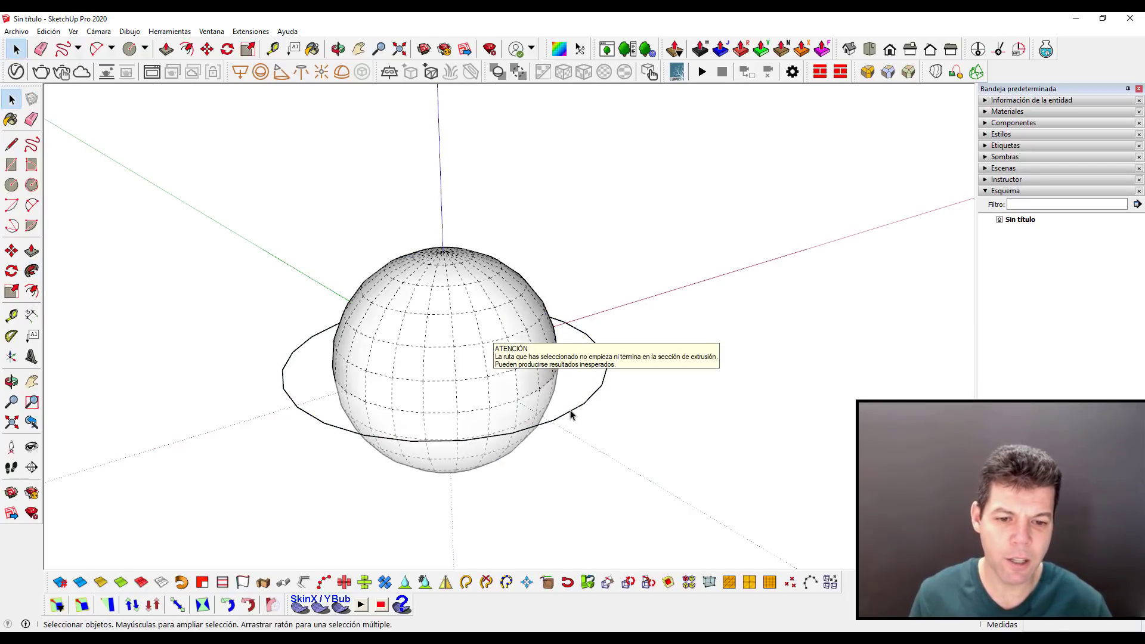
click(569, 411)
key(Delete)
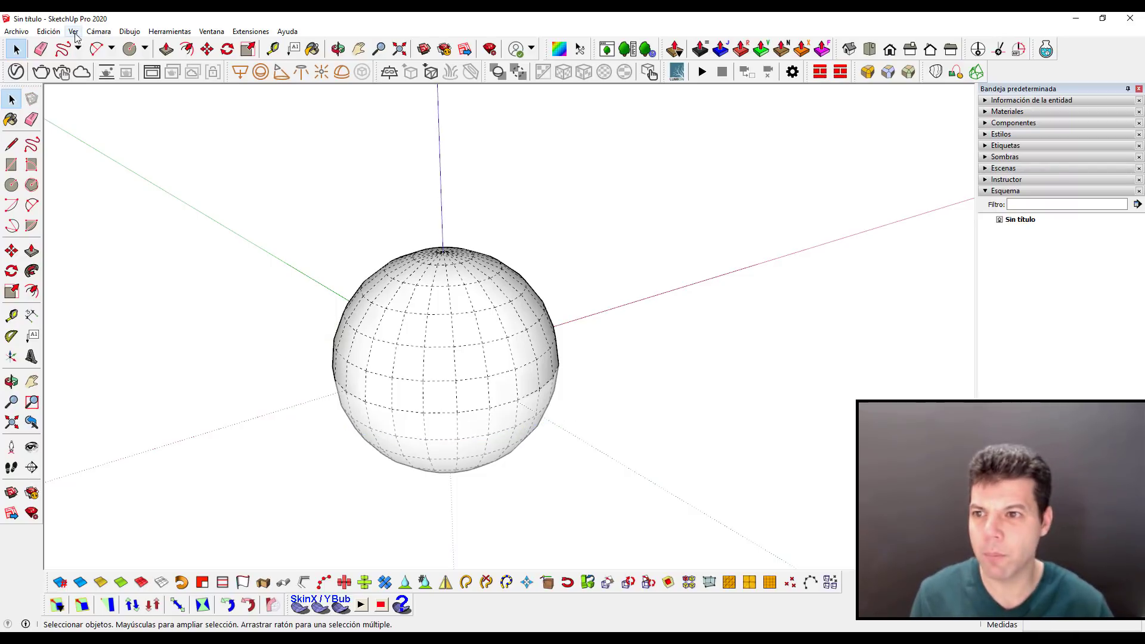
- Turn off hidden geometry display so the sphere looks smooth
click(73, 31)
click(95, 75)
scroll(490, 456, up, 2)
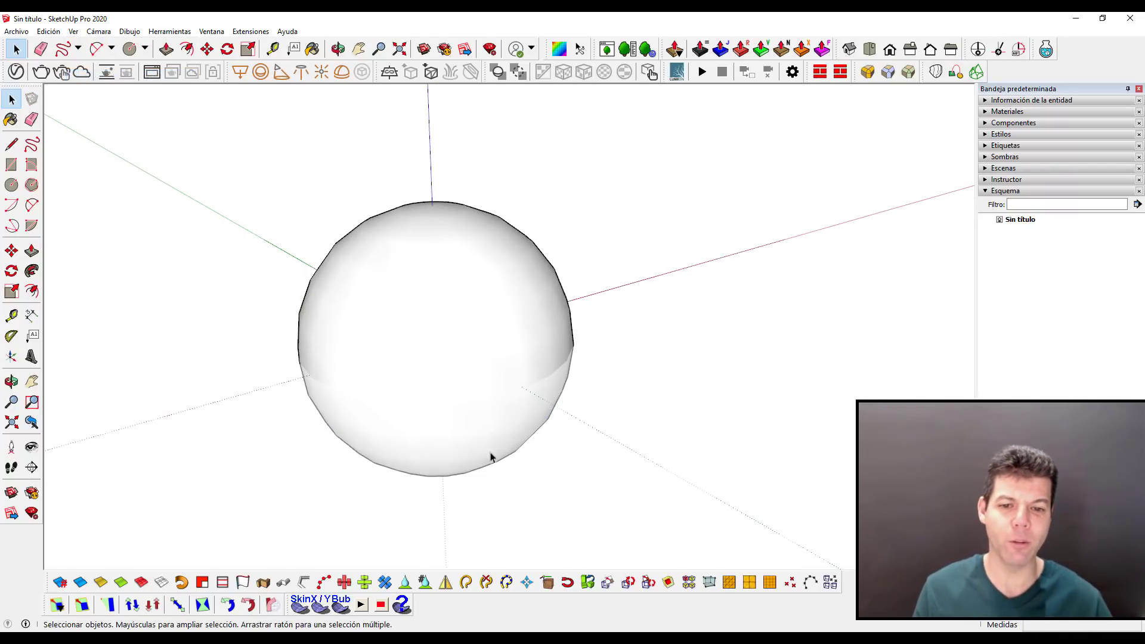
- Move the whole sphere up so it rests on the origin, then deselect it
drag(225, 170, 652, 518)
scroll(644, 500, down, 3)
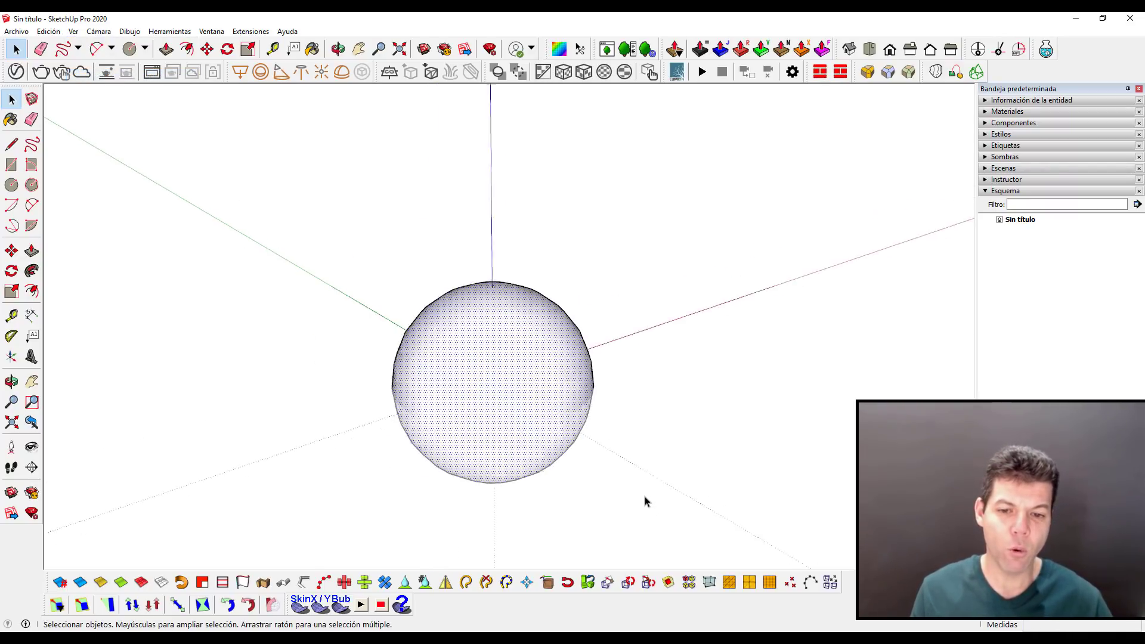
key(m)
click(625, 468)
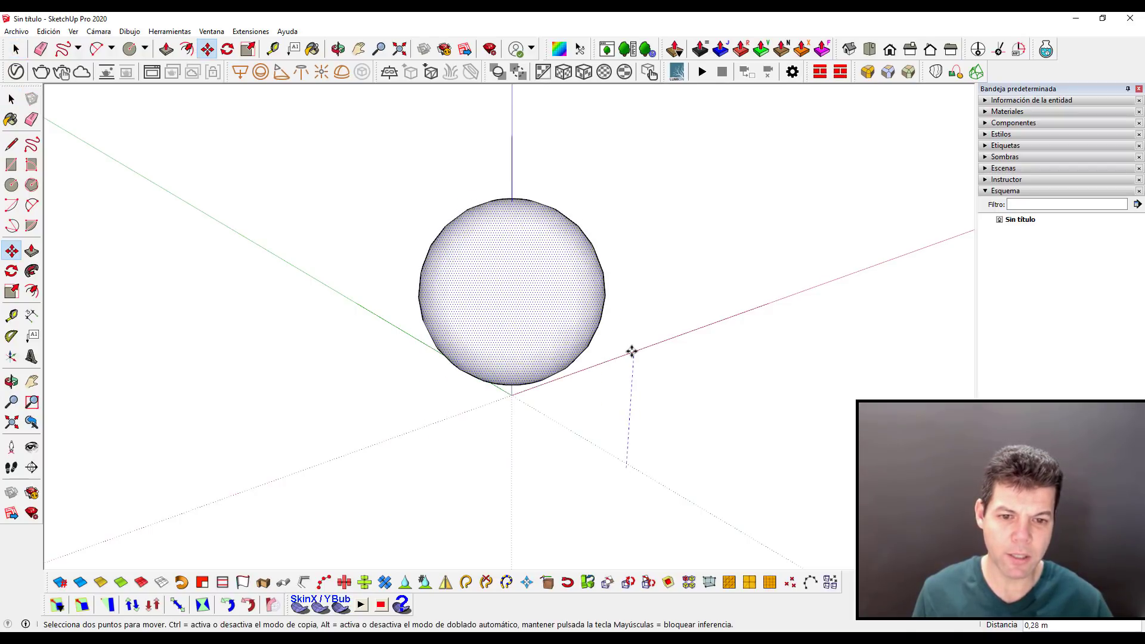
click(631, 364)
key(space)
scroll(573, 363, up, 1)
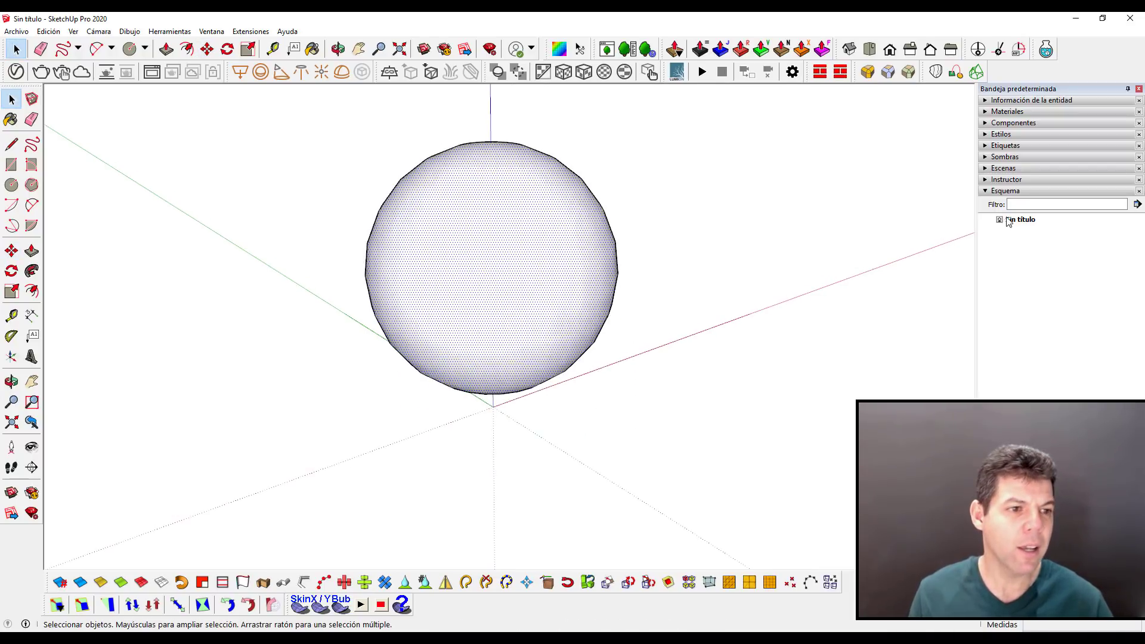
click(762, 286)
- Paint the sphere with the Alfombra diamante olivo carpet material
click(1007, 111)
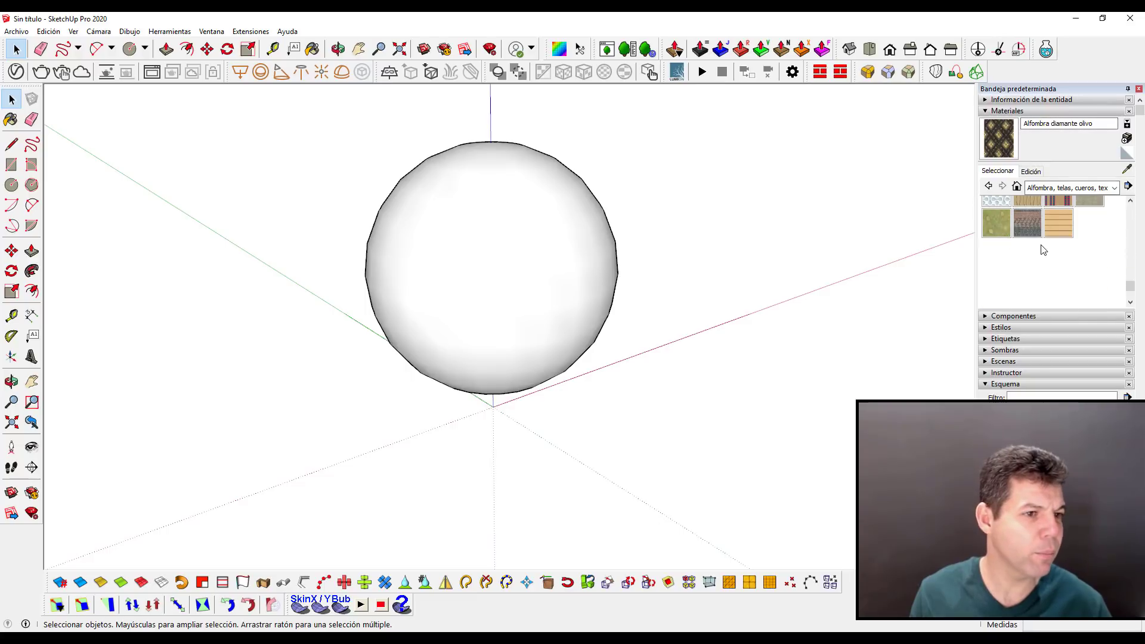
scroll(1040, 232, up, 2)
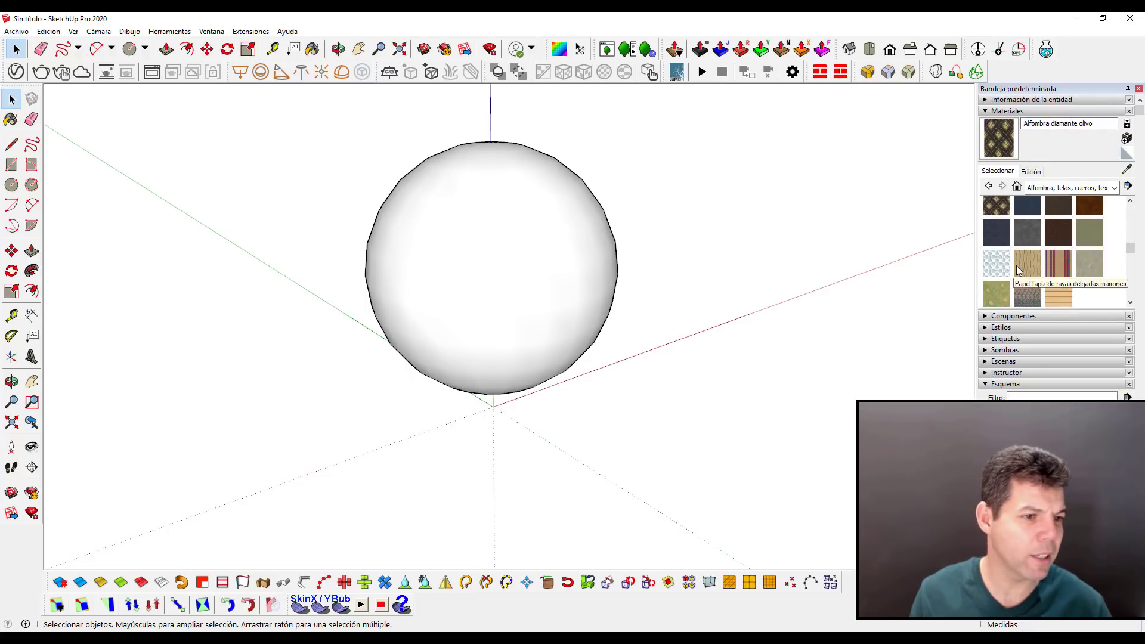
scroll(1014, 224, up, 2)
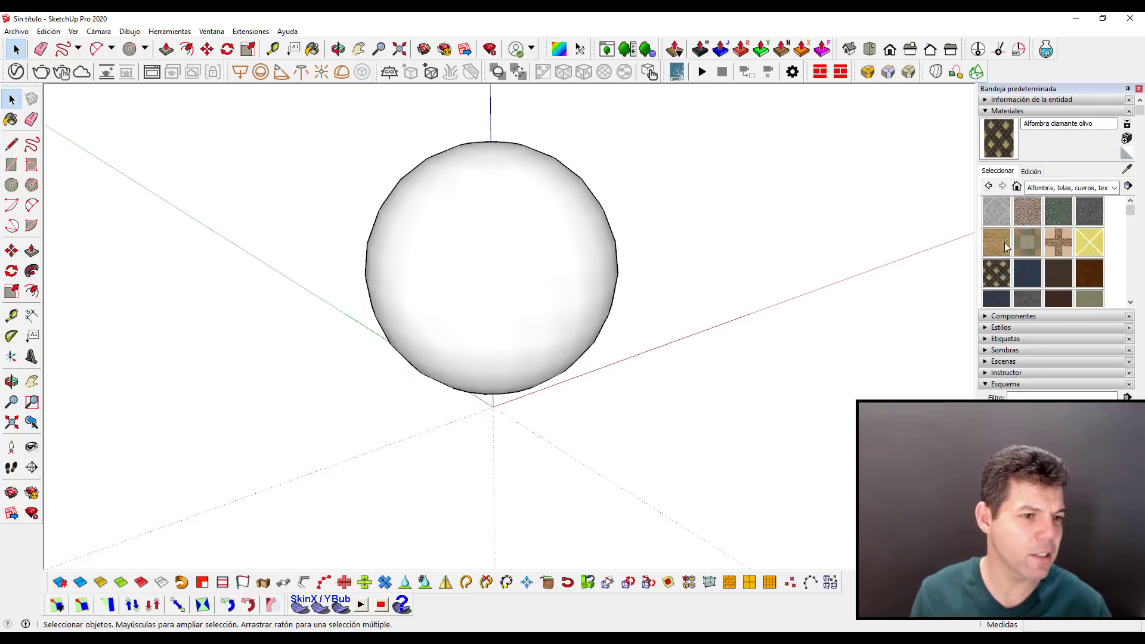
click(995, 272)
click(545, 279)
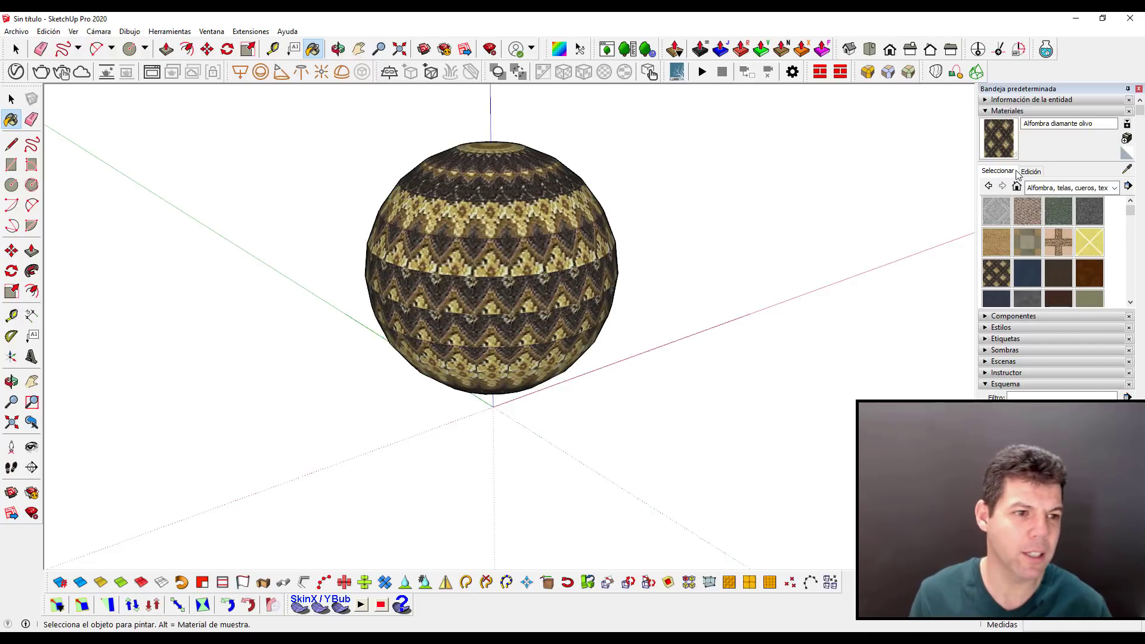
- Orbit to inspect the sphere's top pole, select the sphere, and undock the SketchUV toolbar
scroll(578, 347, up, 2)
scroll(578, 347, up, 1)
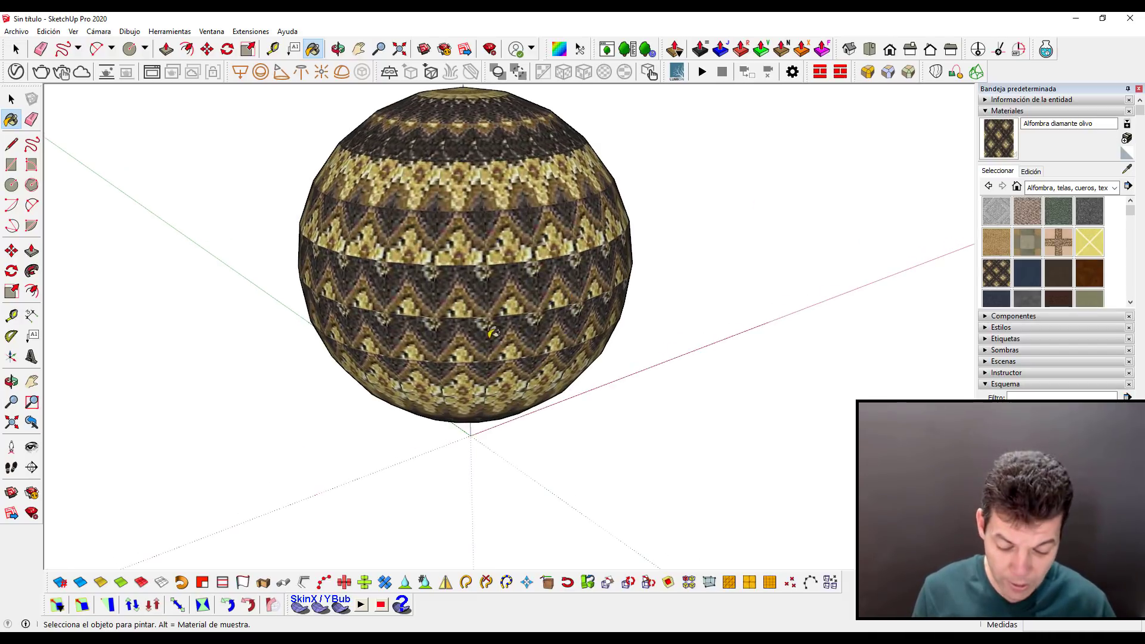
mouse_move(578, 347)
middle_down()
mouse_move(509, 387)
mouse_move(629, 486)
mouse_move(682, 233)
mouse_move(672, 380)
mouse_move(658, 367)
middle_up()
mouse_move(475, 163)
middle_down()
mouse_move(637, 268)
mouse_move(516, 245)
mouse_move(482, 336)
mouse_move(563, 298)
middle_up()
key(space)
click(458, 339)
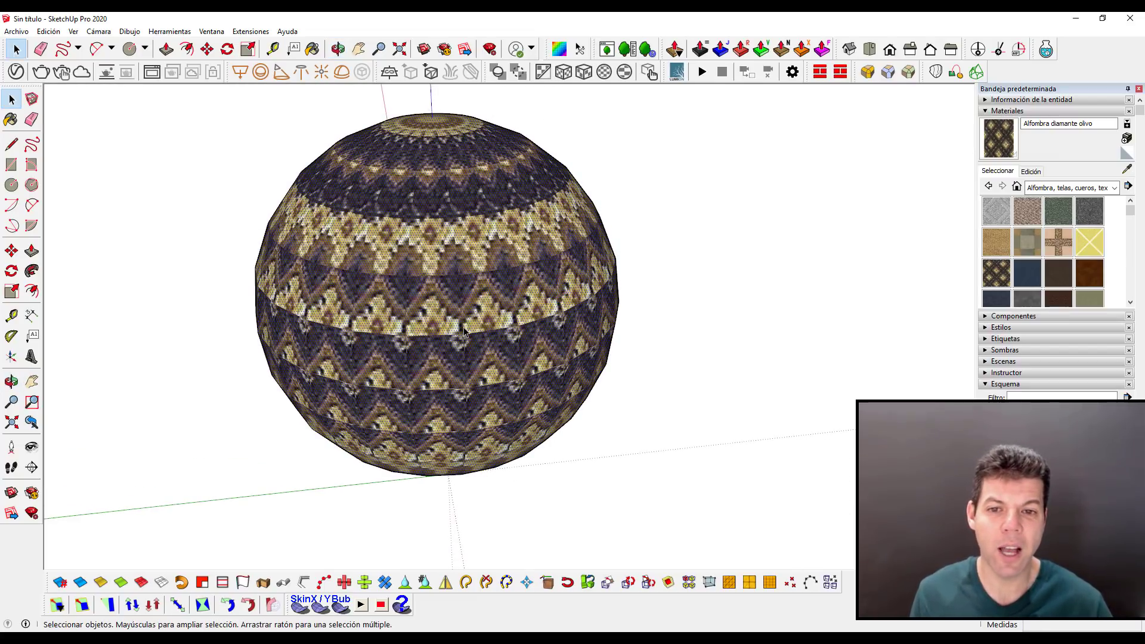
scroll(464, 331, down, 2)
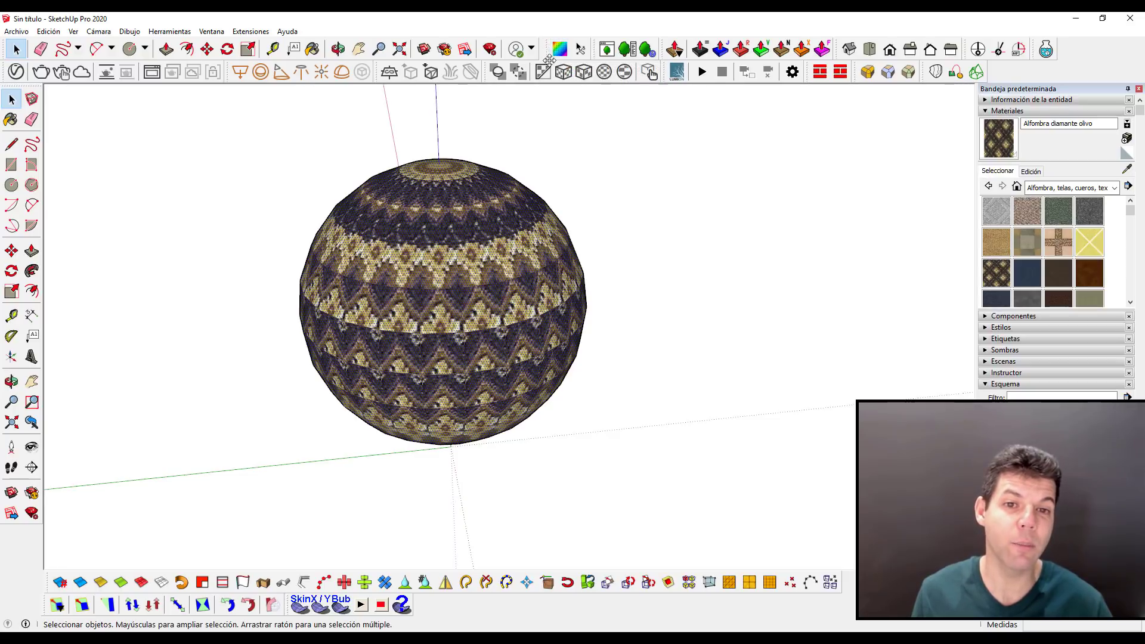
drag(549, 60, 620, 164)
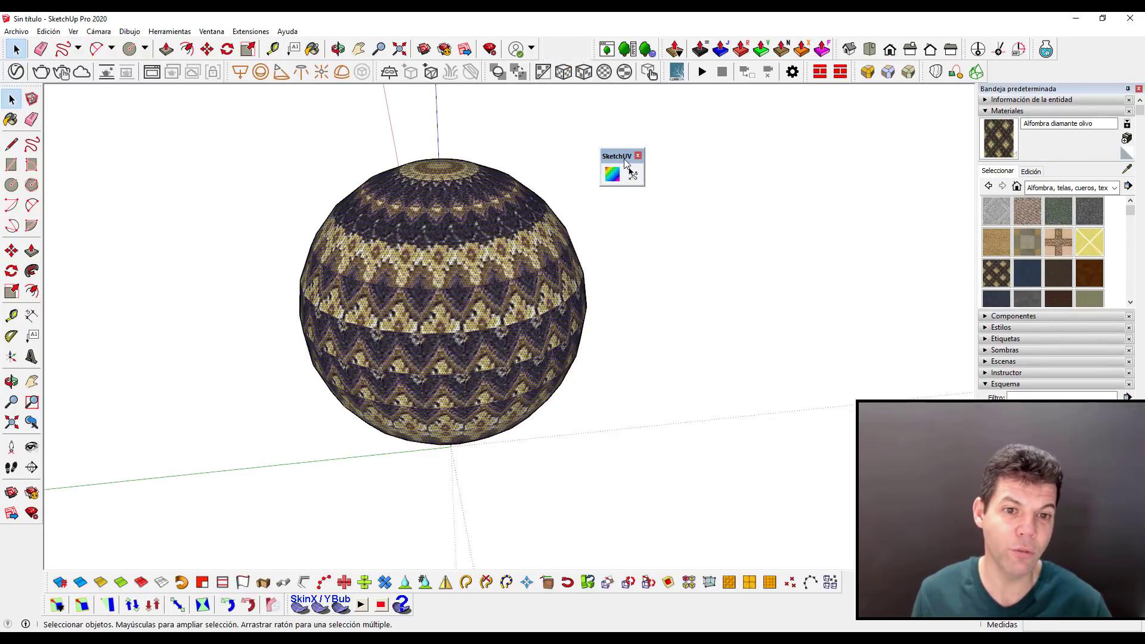
- Apply a SketchUV Spherical Map (View) to the sphere's carpet texture
click(632, 174)
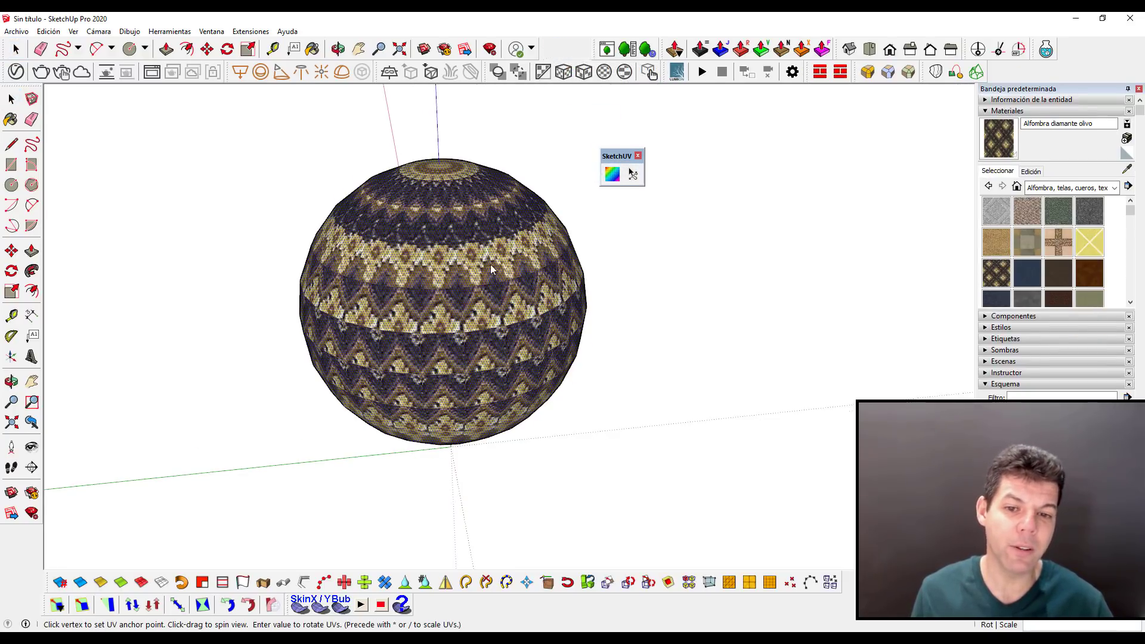
right_click(452, 320)
click(483, 322)
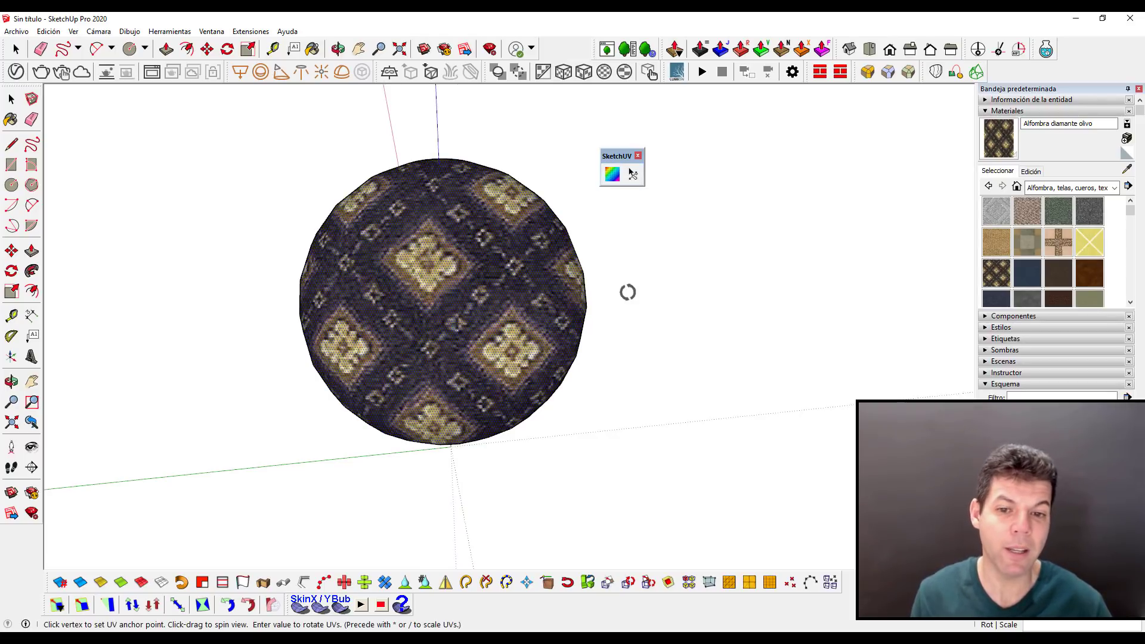
mouse_move(457, 295)
middle_down()
mouse_move(530, 231)
mouse_move(453, 294)
middle_up()
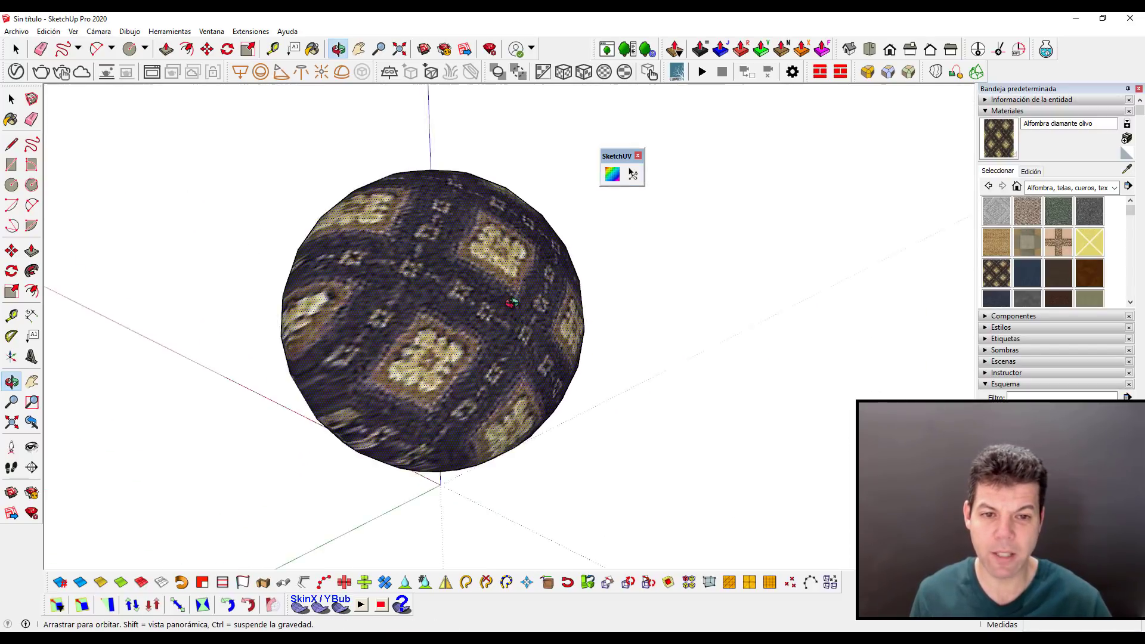
right_click(452, 294)
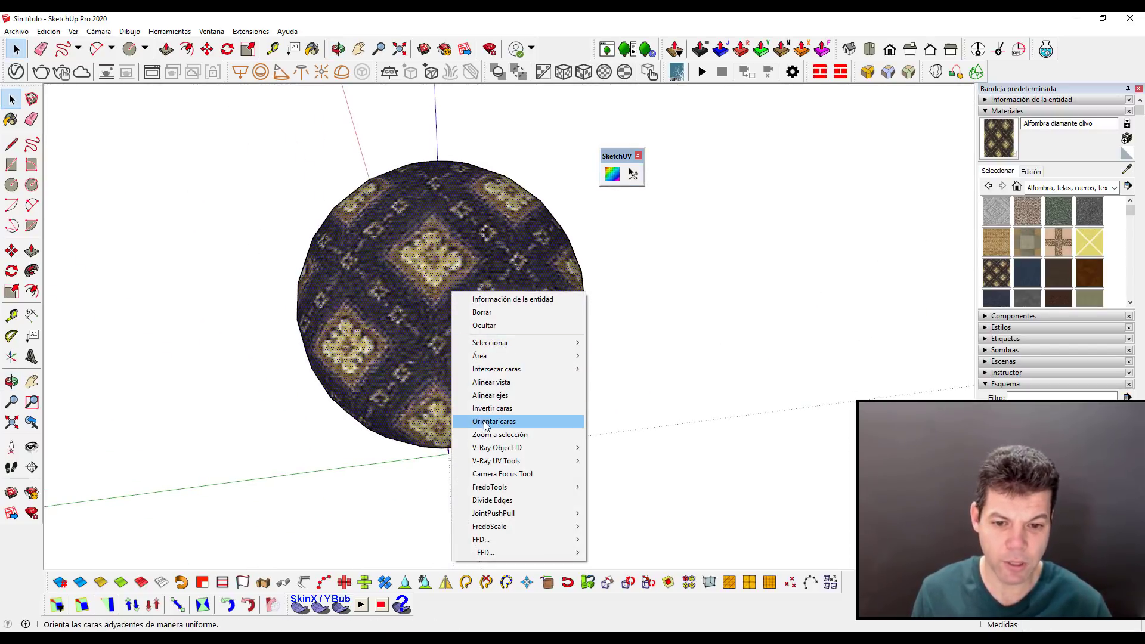
click(615, 179)
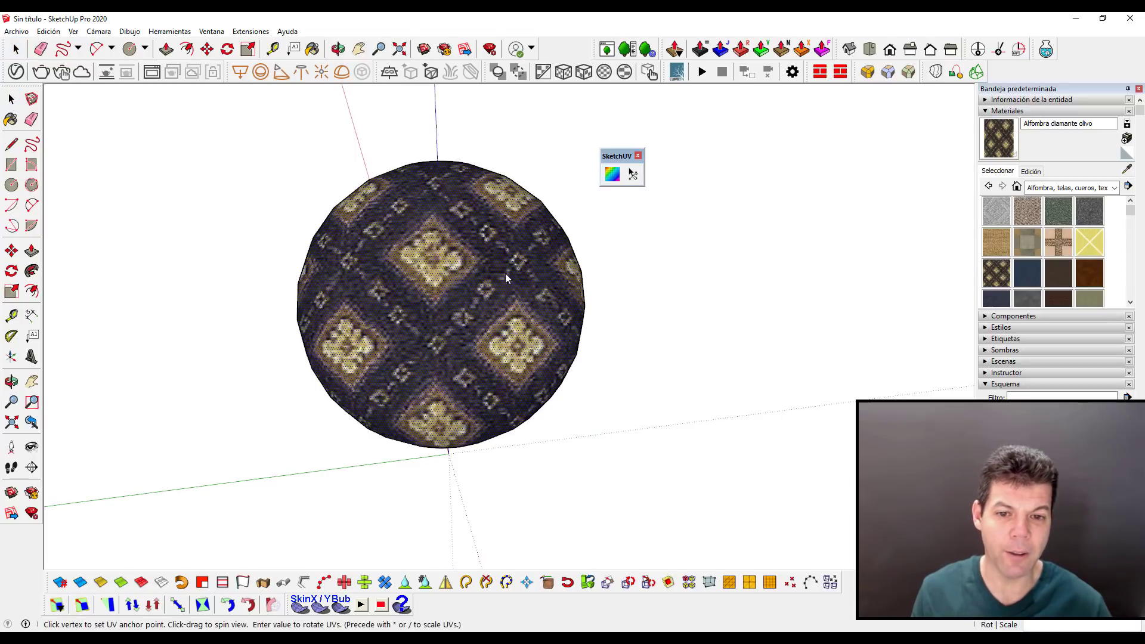
right_click(452, 308)
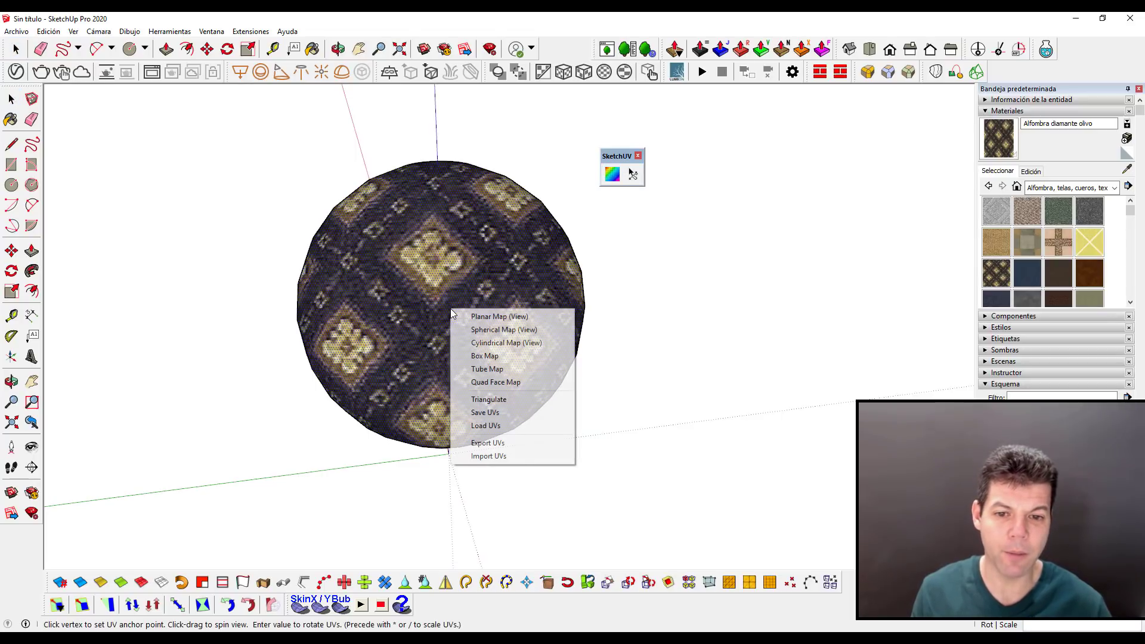
click(482, 330)
- Set the carpet material's texture width to 0,05 m in the Edición tab
click(1031, 172)
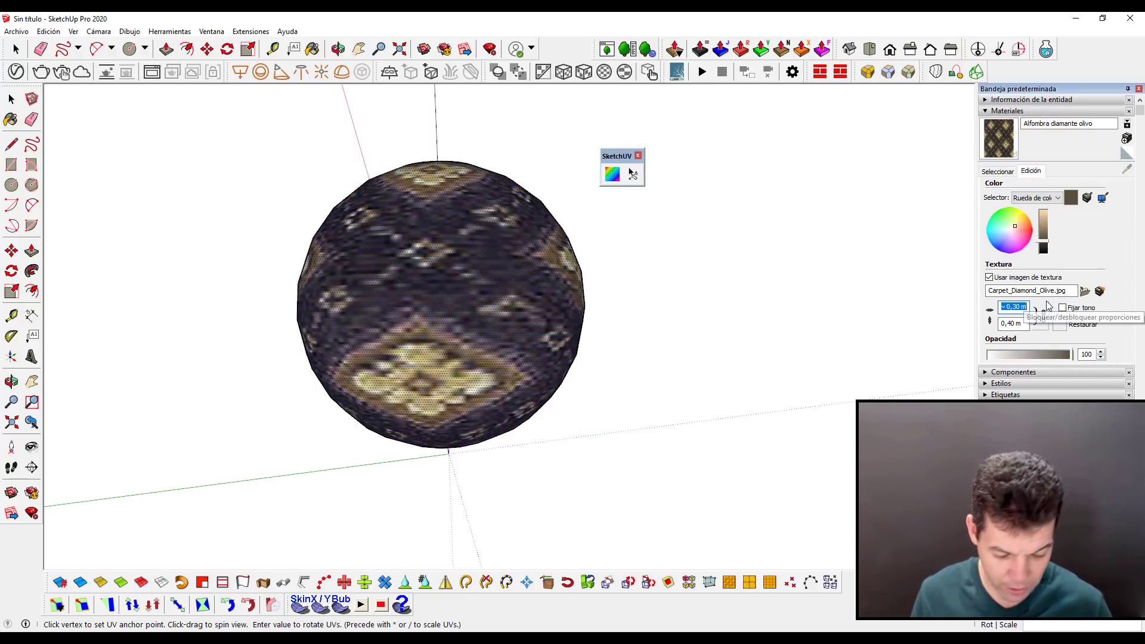
text(0,02)
key(Return)
key(BackSpace)
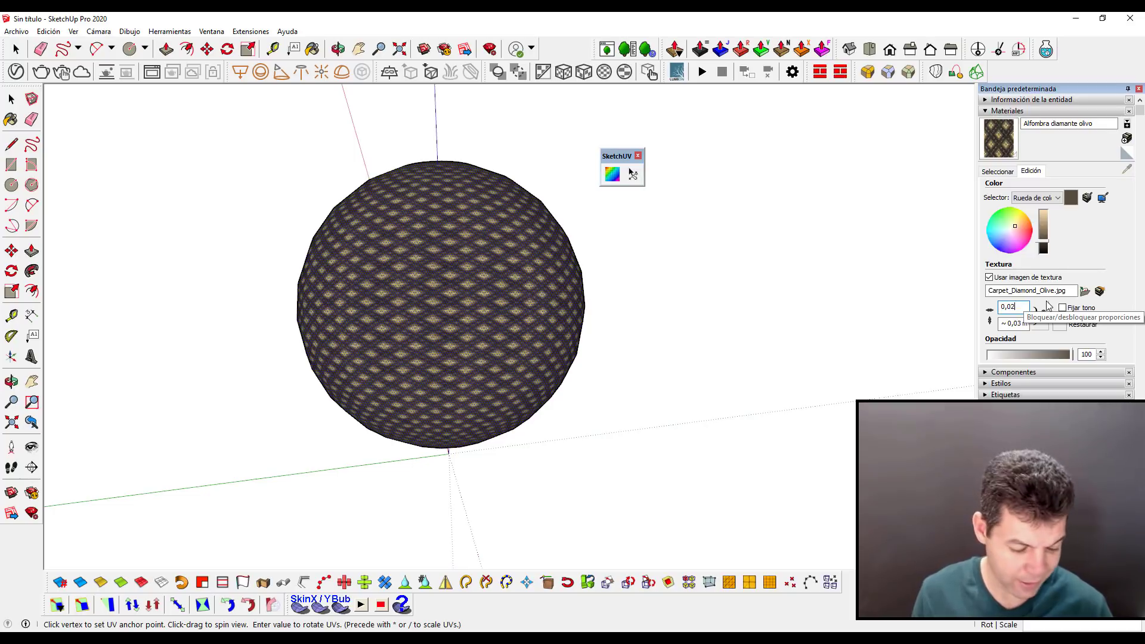
text(5)
key(Return)
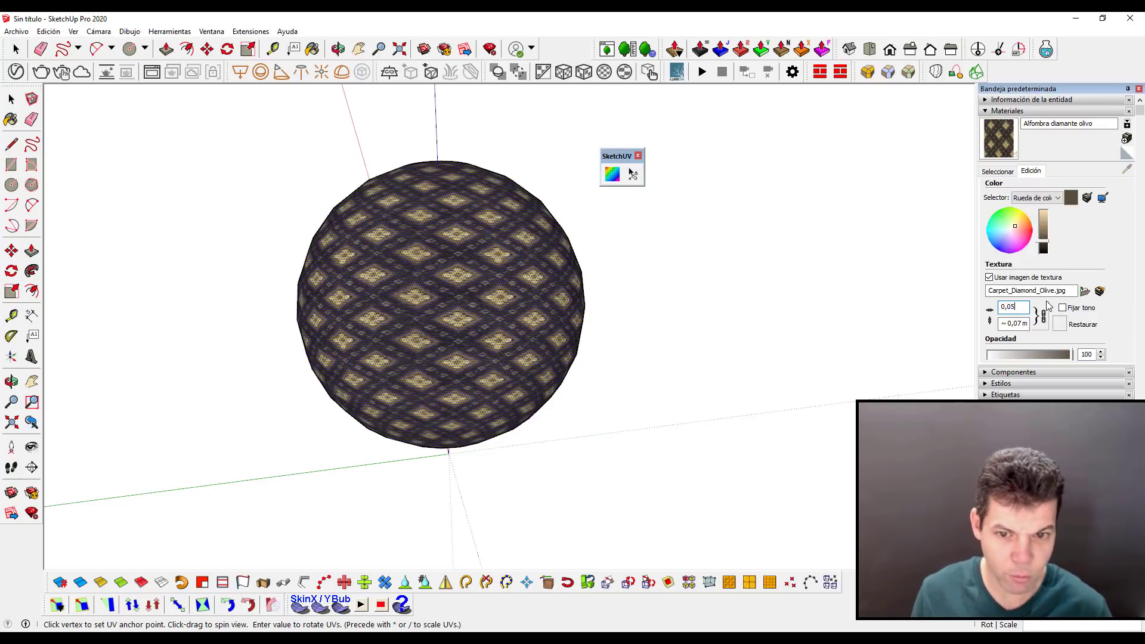
click(12, 99)
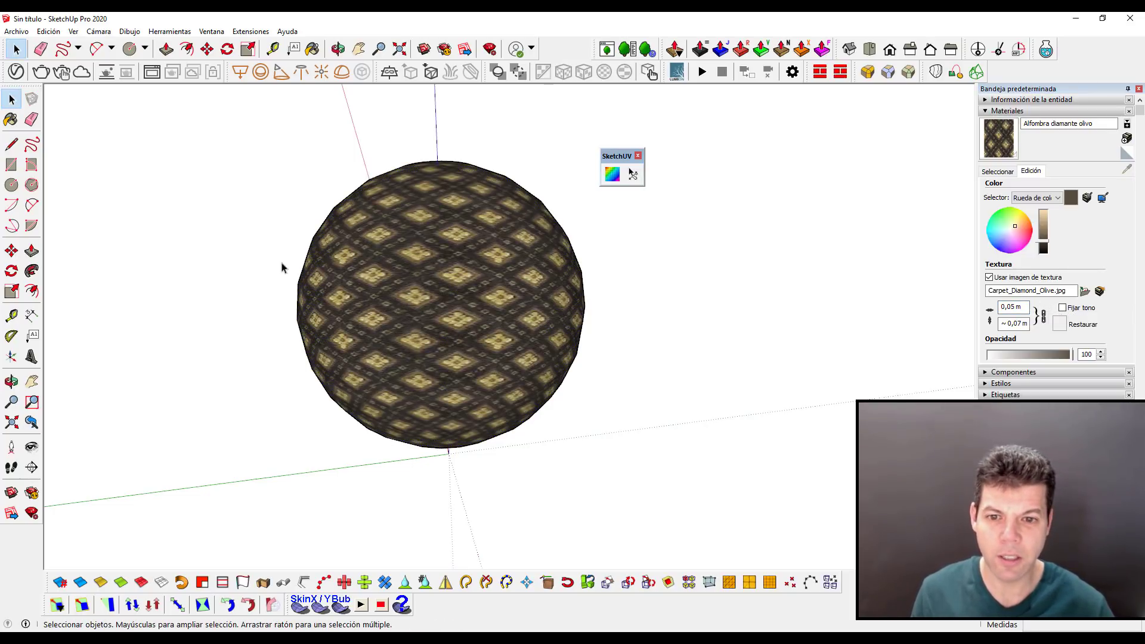
mouse_move(285, 335)
middle_down()
mouse_move(506, 361)
mouse_move(598, 334)
middle_up()
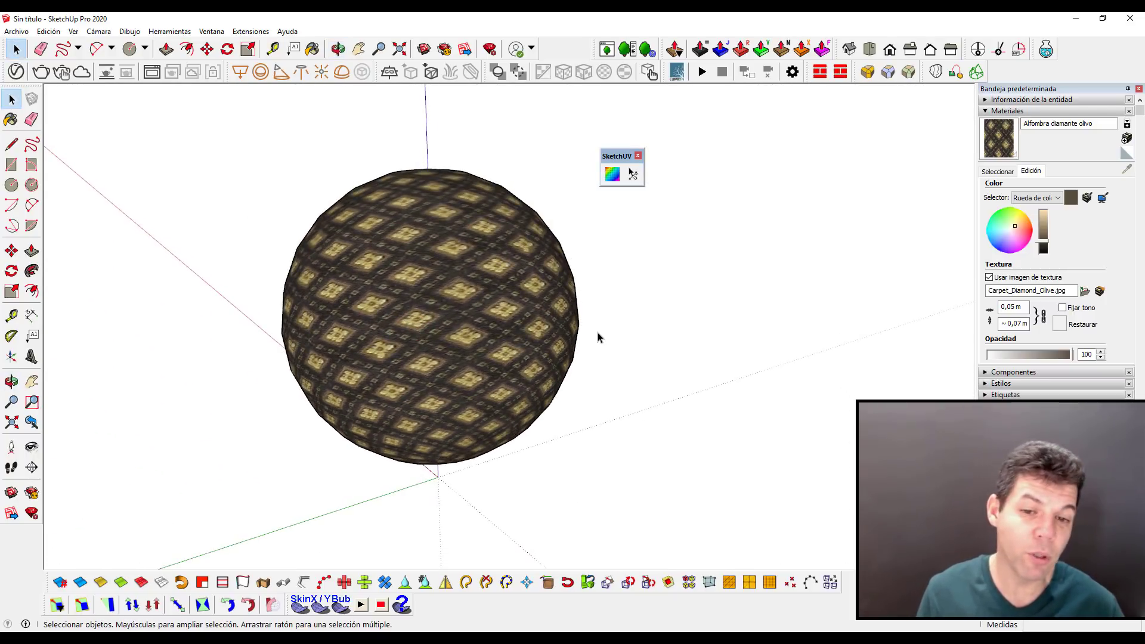
- Dock the floating SketchUV toolbar into the top toolbar row and select the sphere
scroll(413, 376, up, 2)
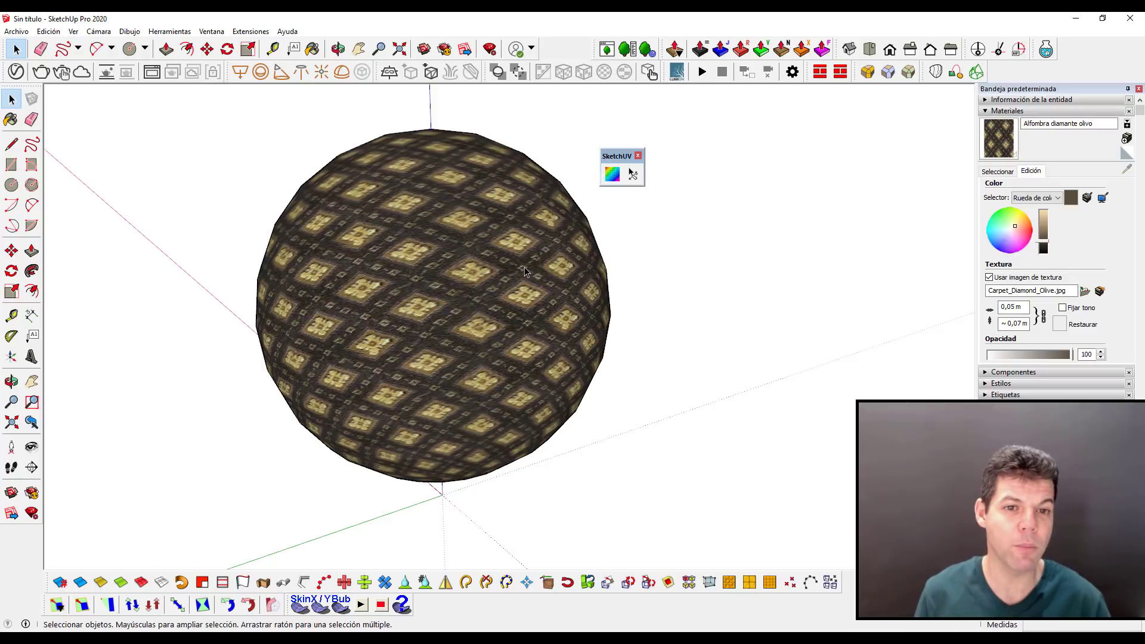
drag(614, 155, 557, 49)
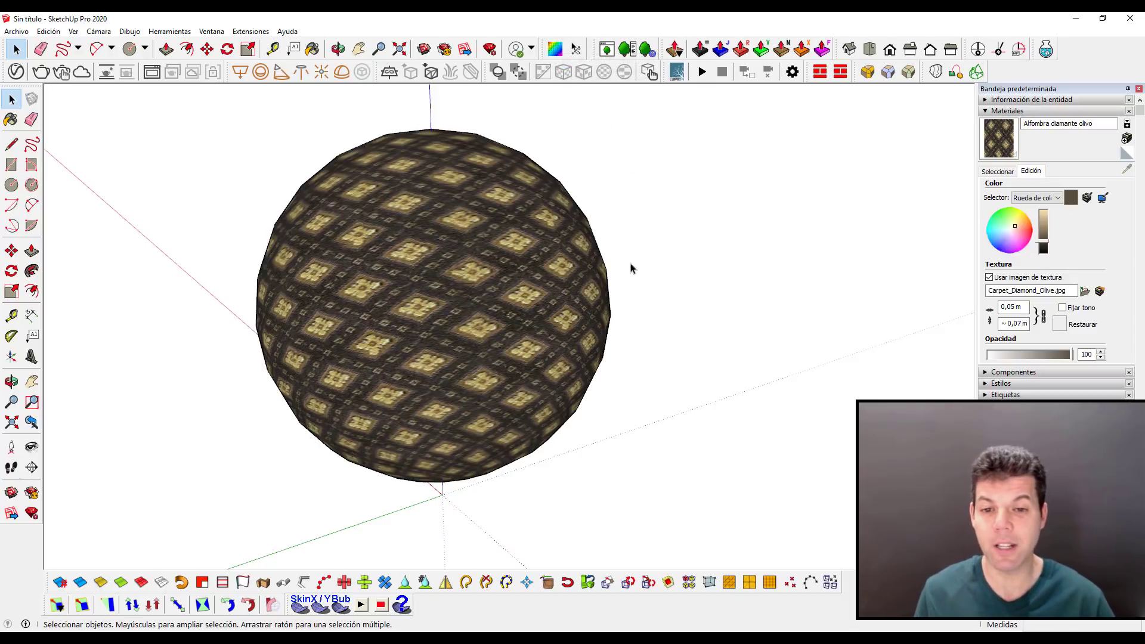
click(489, 326)
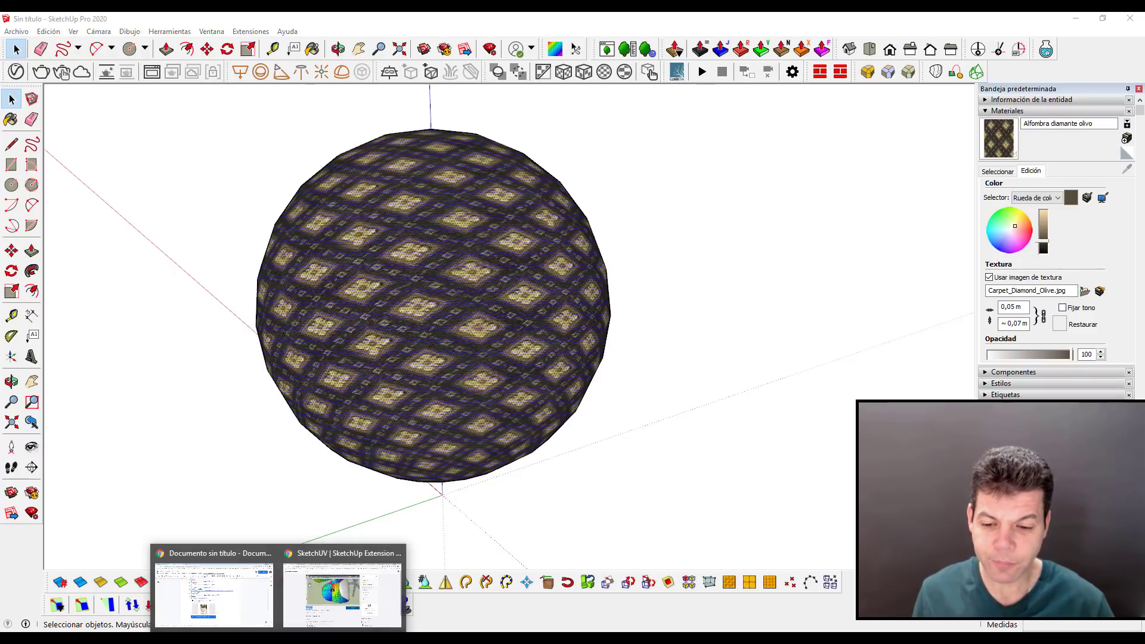
- View the RoundCorner v3.3a page on SketchUcation down to its Overview, then return to SketchUp
click(344, 585)
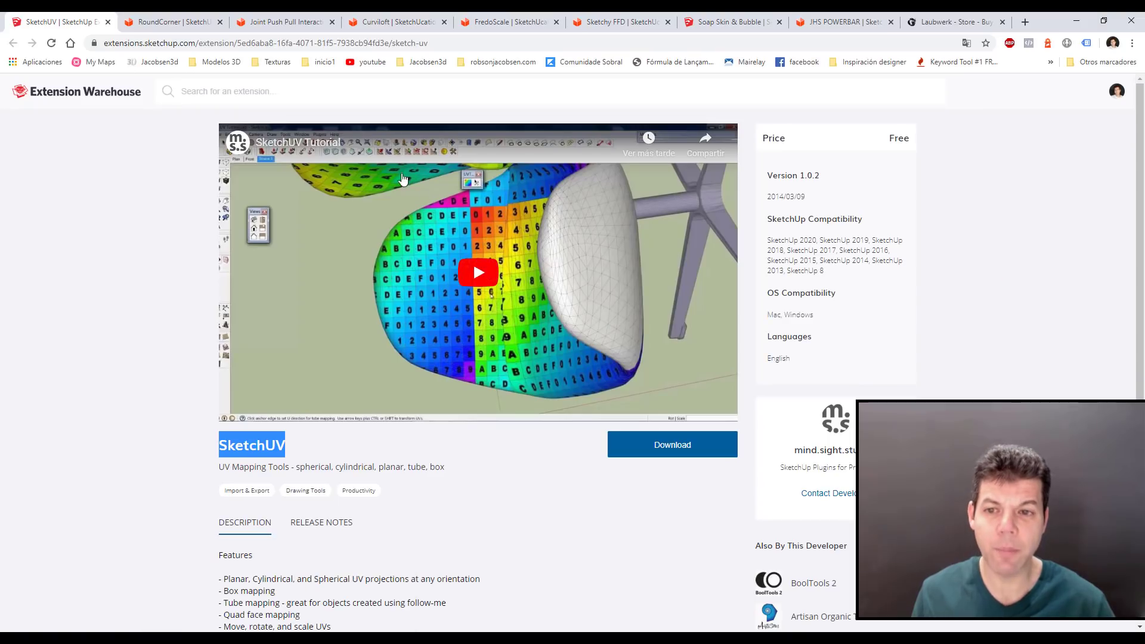
click(171, 22)
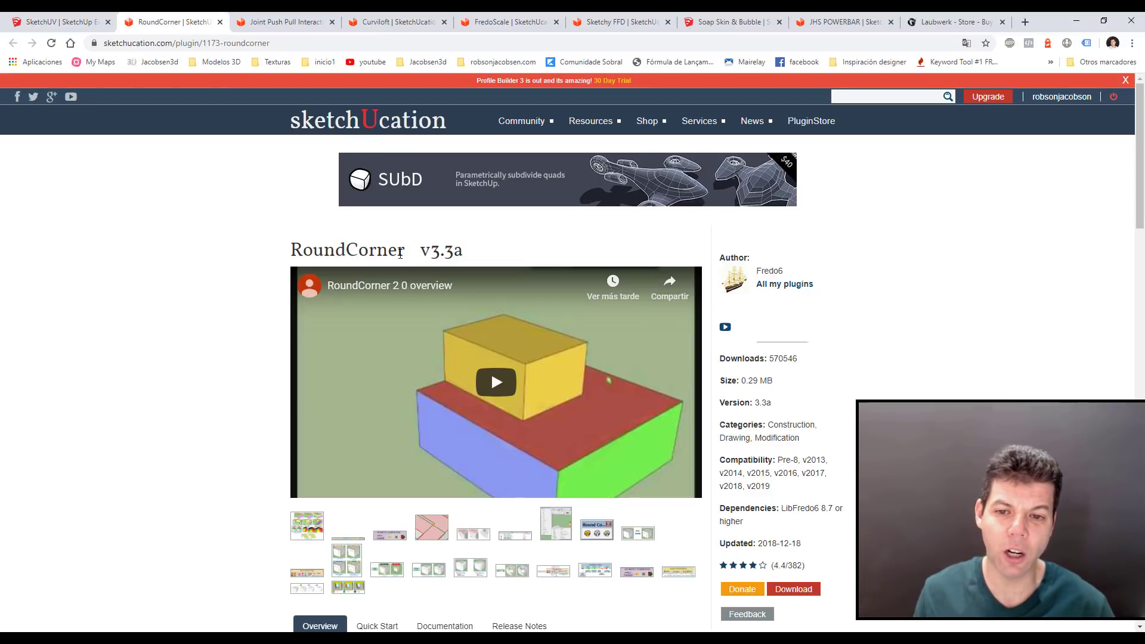
drag(404, 250, 291, 250)
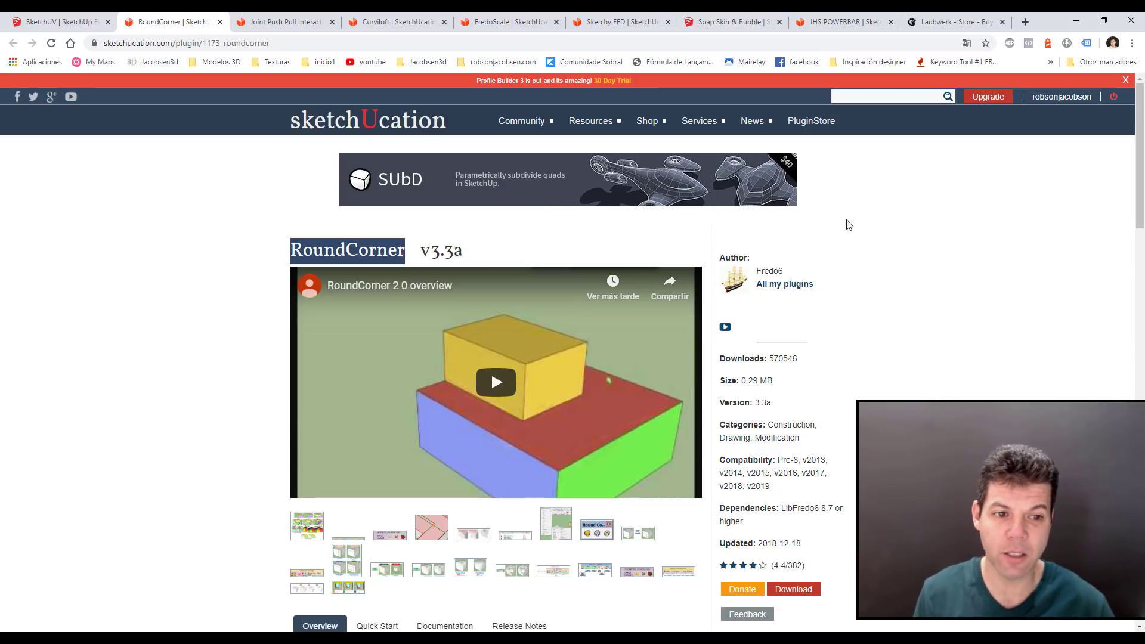
scroll(809, 325, down, 1)
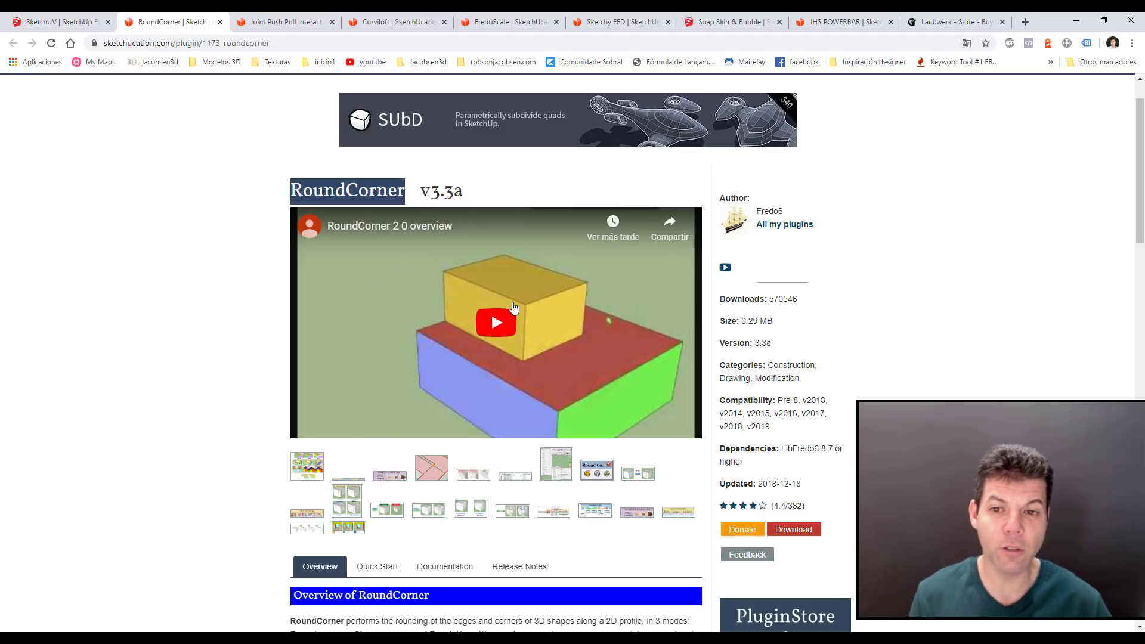
click(1074, 22)
- Delete the sphere and draw a rectangle, then Push/Pull it up into a box
scroll(298, 304, down, 3)
scroll(297, 306, down, 2)
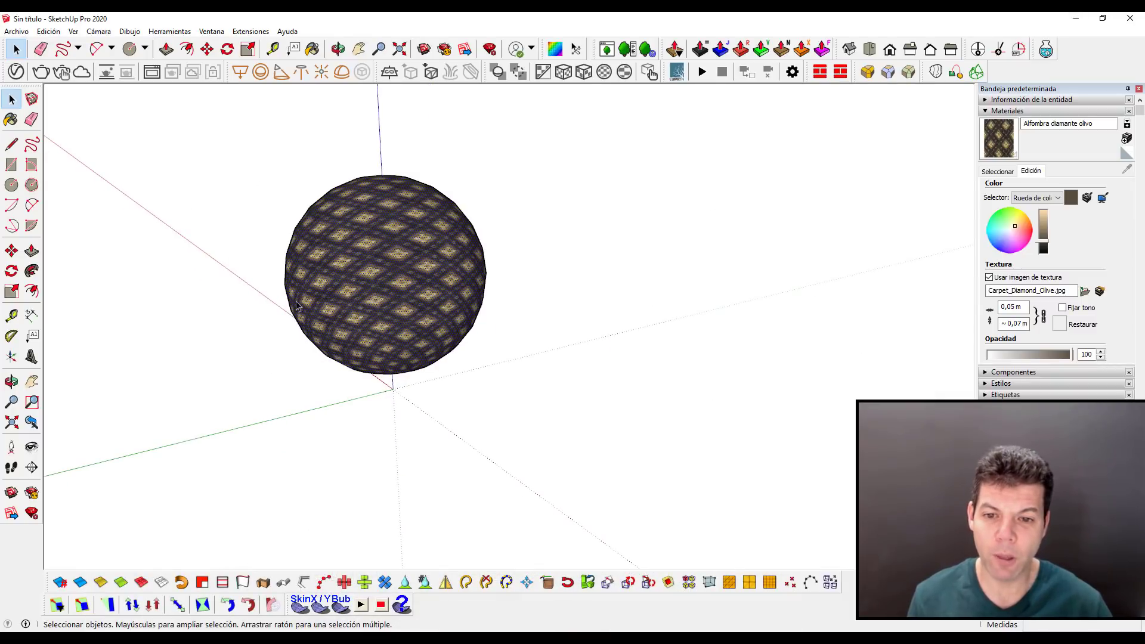
key(Delete)
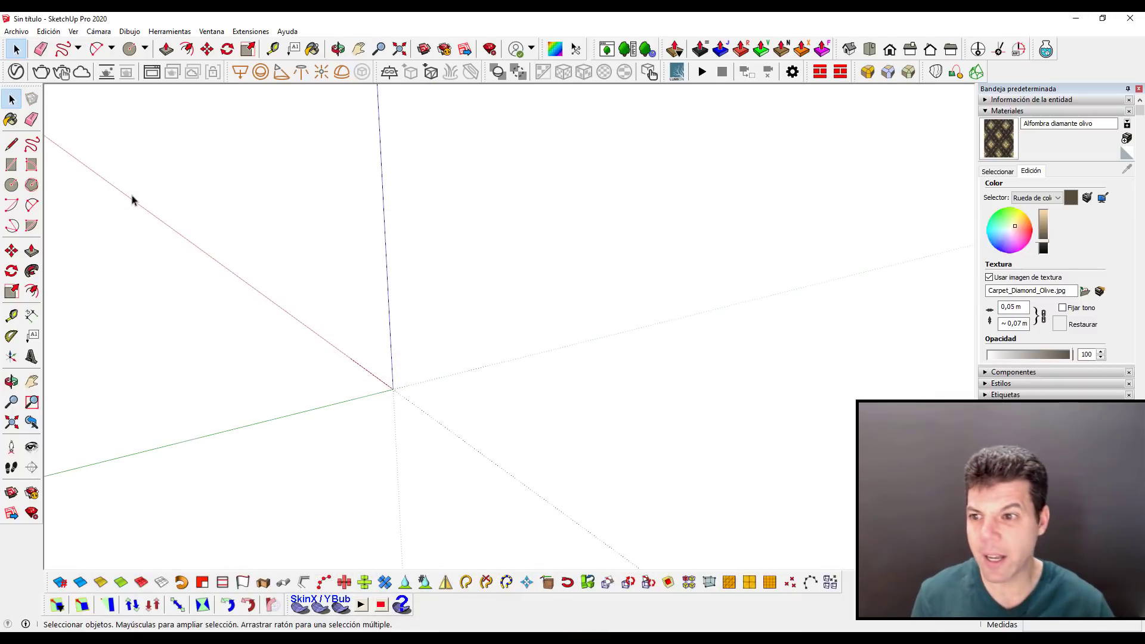
key(r)
click(416, 318)
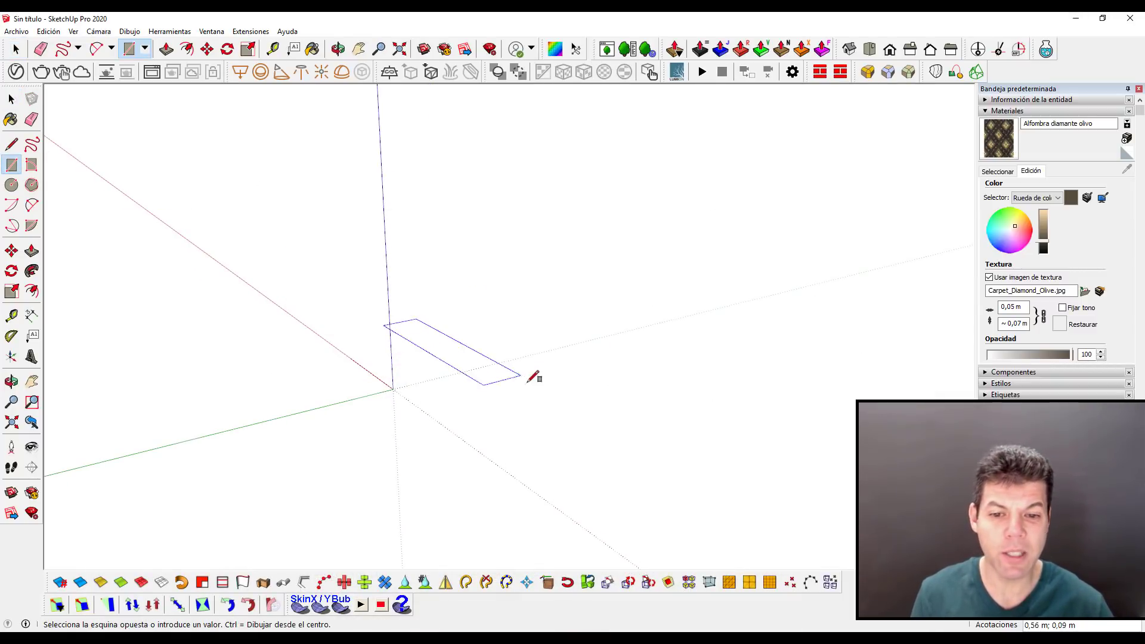
click(623, 351)
key(space)
key(p)
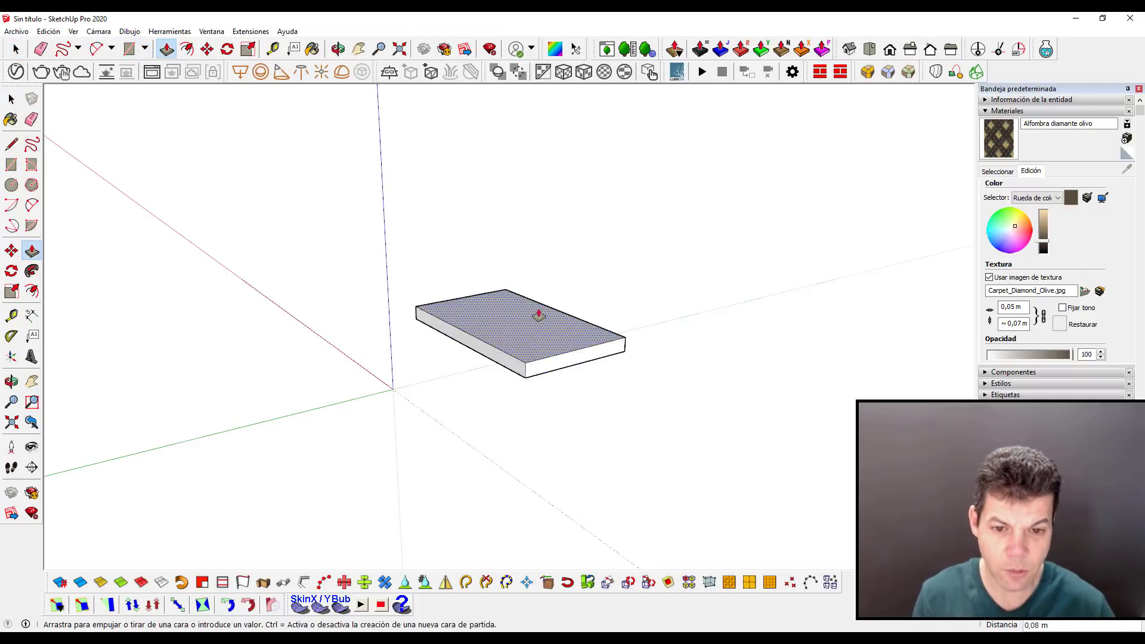
drag(535, 353, 536, 276)
- Make the box a group, select all of it, and undock the Round Corner toolbar
scroll(537, 276, up, 2)
key(space)
drag(310, 157, 772, 475)
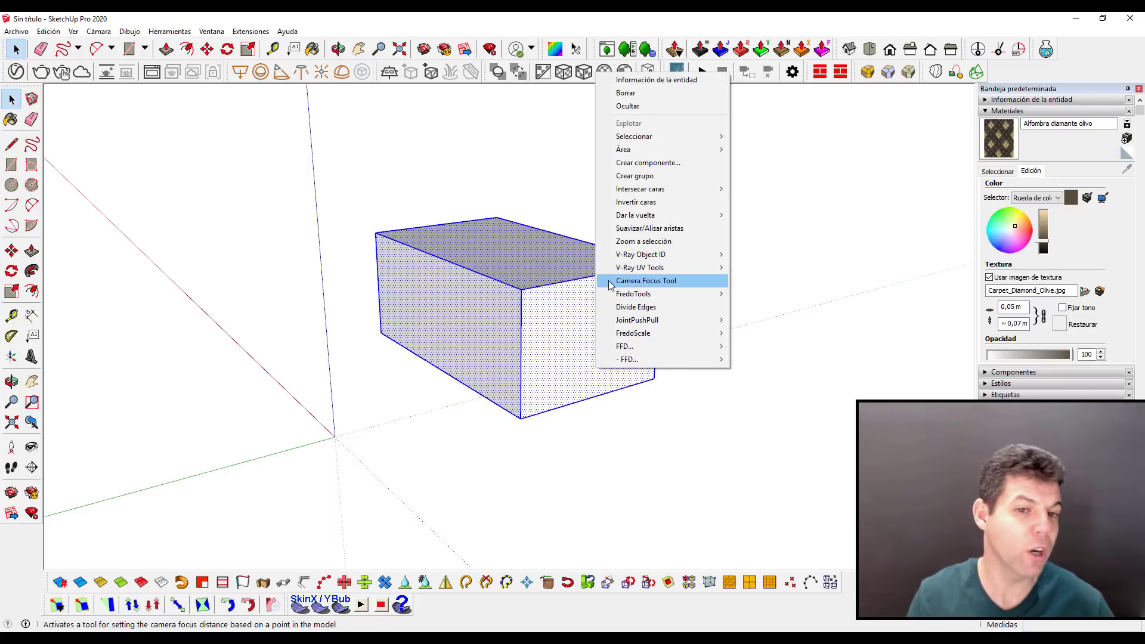
click(642, 177)
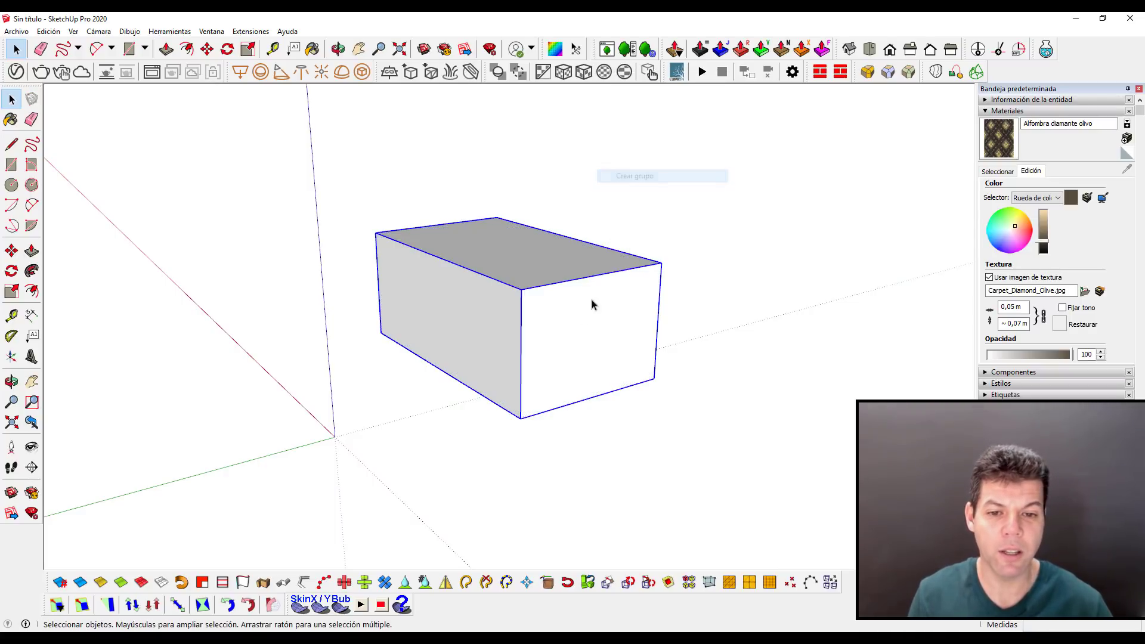
mouse_move(593, 304)
middle_down()
mouse_move(572, 322)
mouse_move(535, 321)
middle_up()
drag(275, 142, 761, 481)
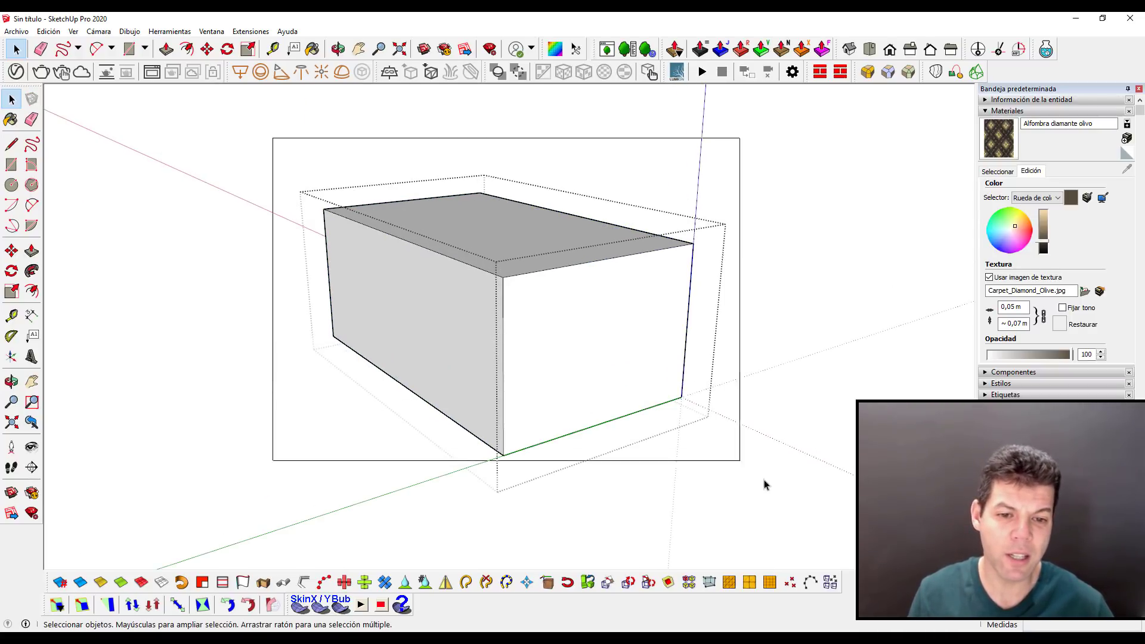
scroll(494, 272, up, 2)
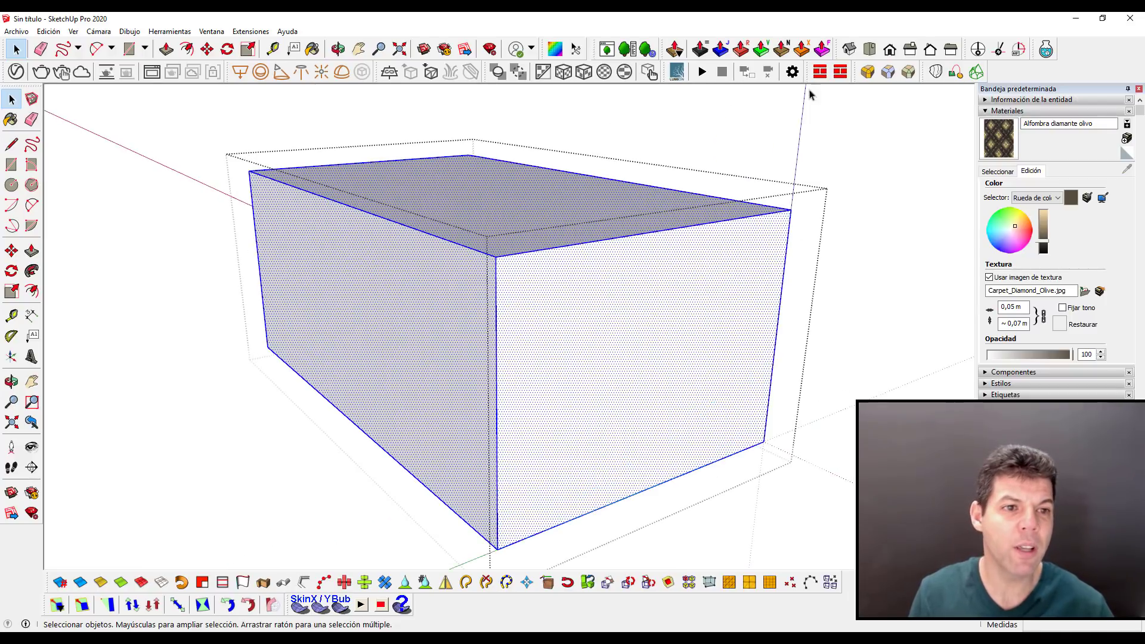
drag(858, 72, 865, 125)
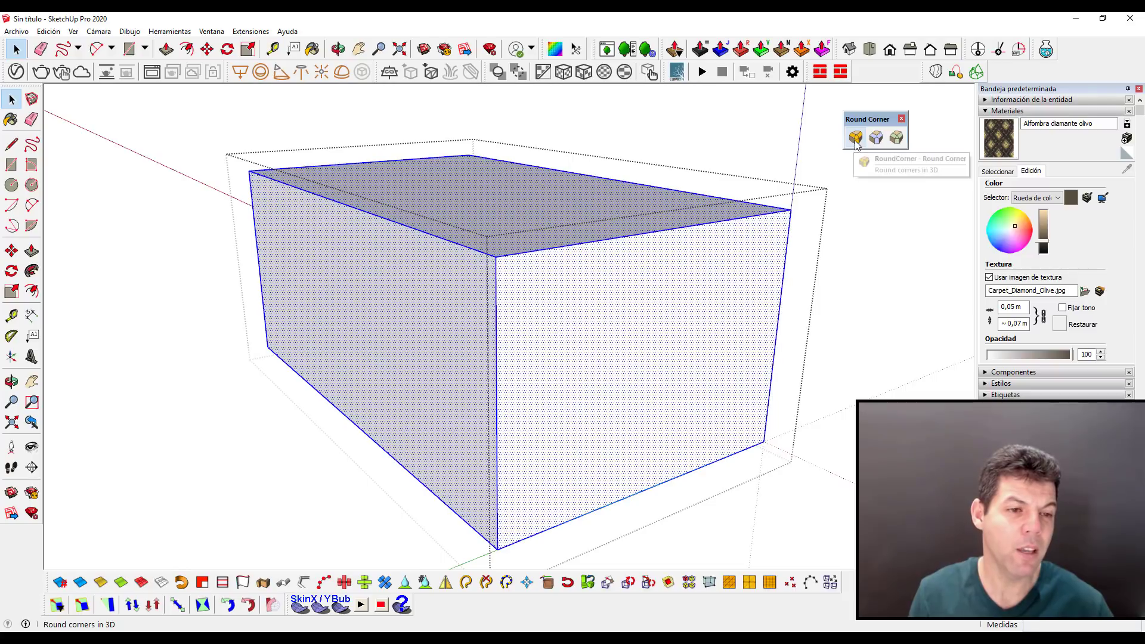
- Try rounding the box's edges with RoundCorner, then undo the result
click(855, 138)
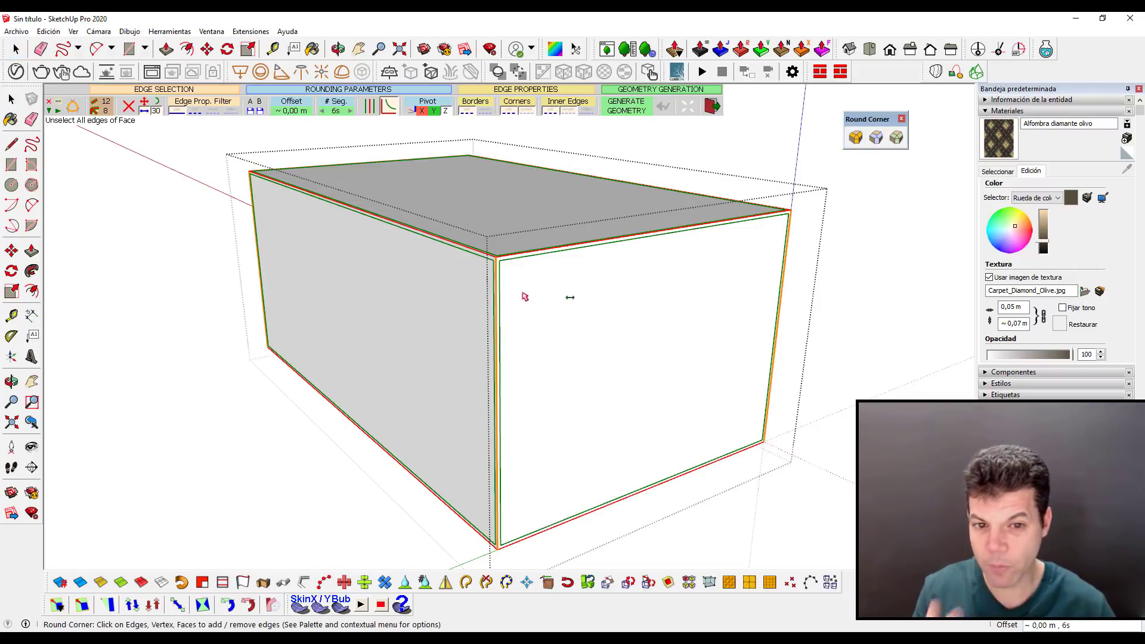
scroll(520, 248, up, 2)
scroll(520, 248, up, 2)
scroll(521, 248, up, 3)
scroll(524, 300, up, 3)
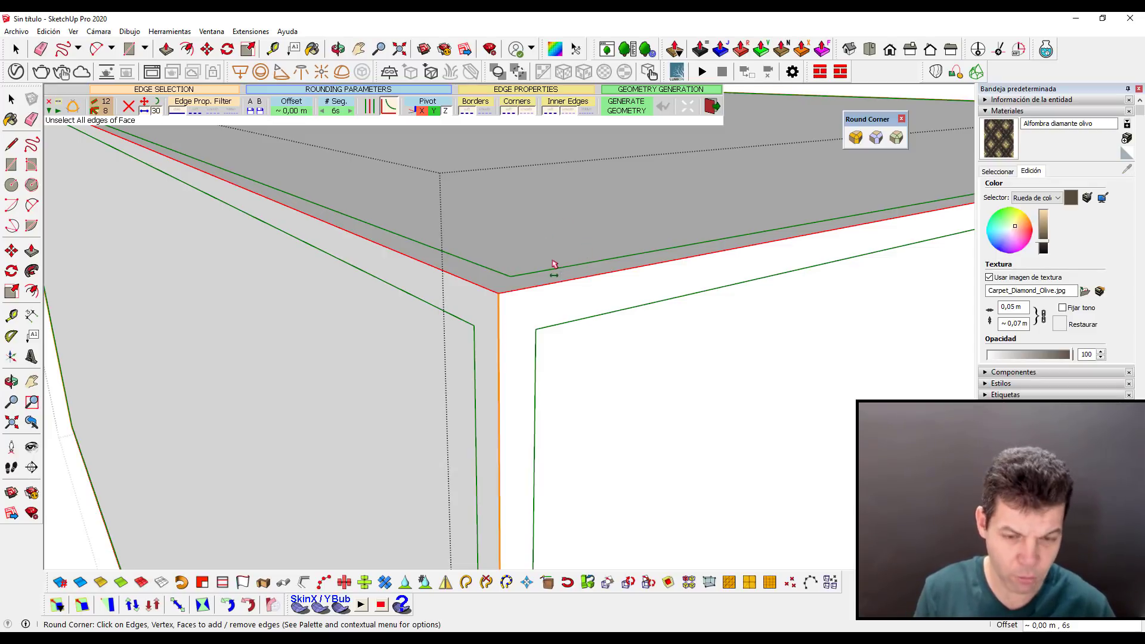
key(Return)
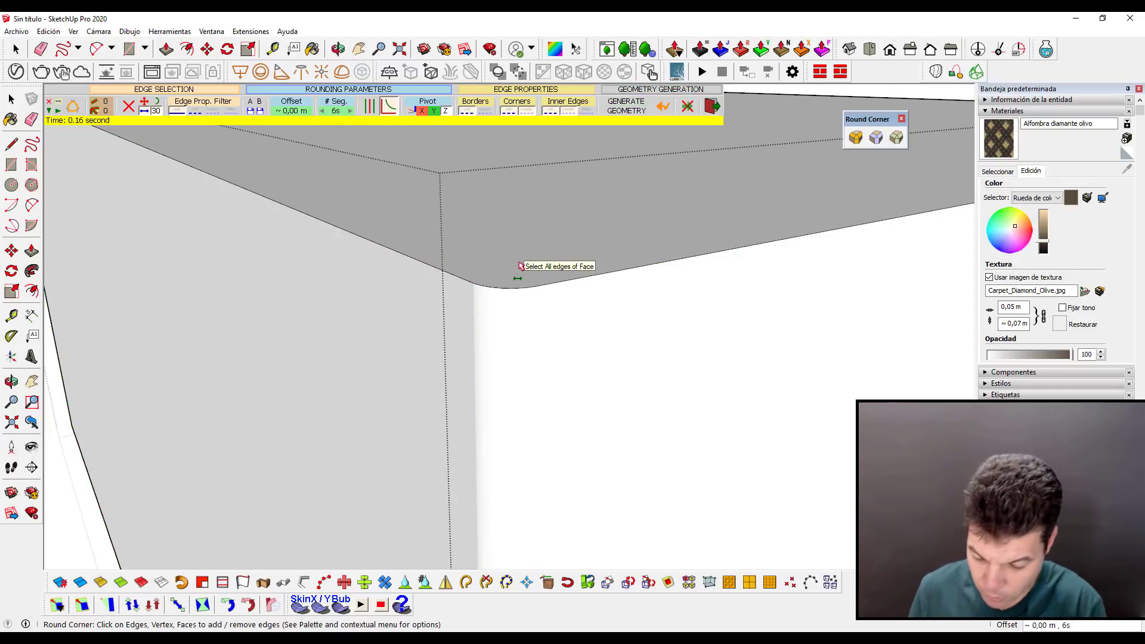
key(ctrl+z)
key(space)
- Generate 'Round corners in 3D' with 6 segments on the box and orbit to inspect
click(518, 265)
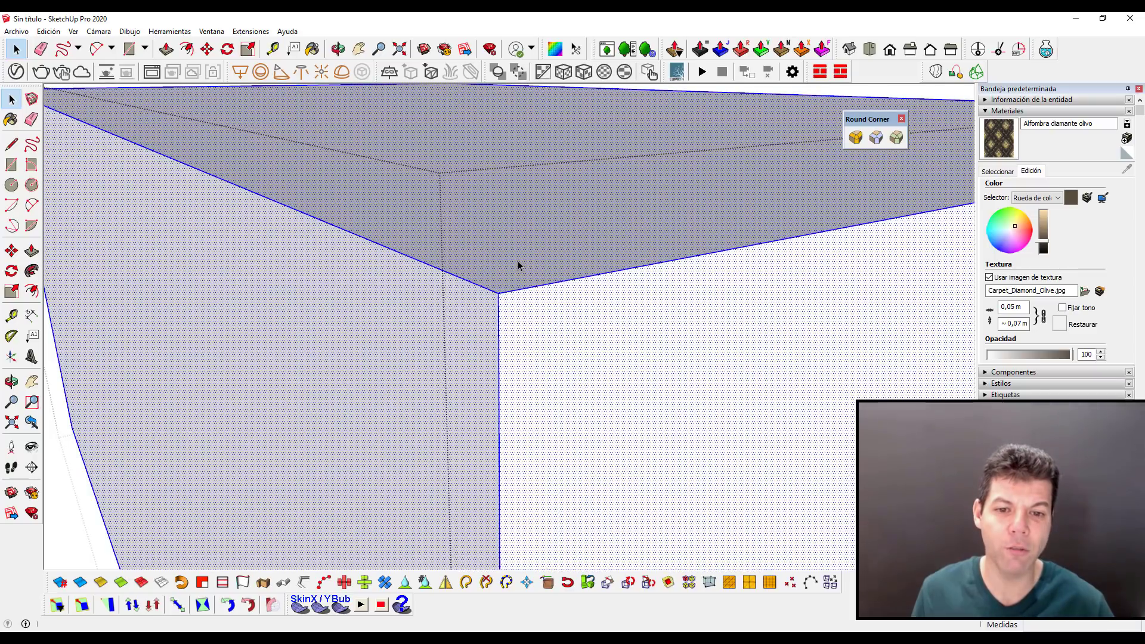
click(855, 136)
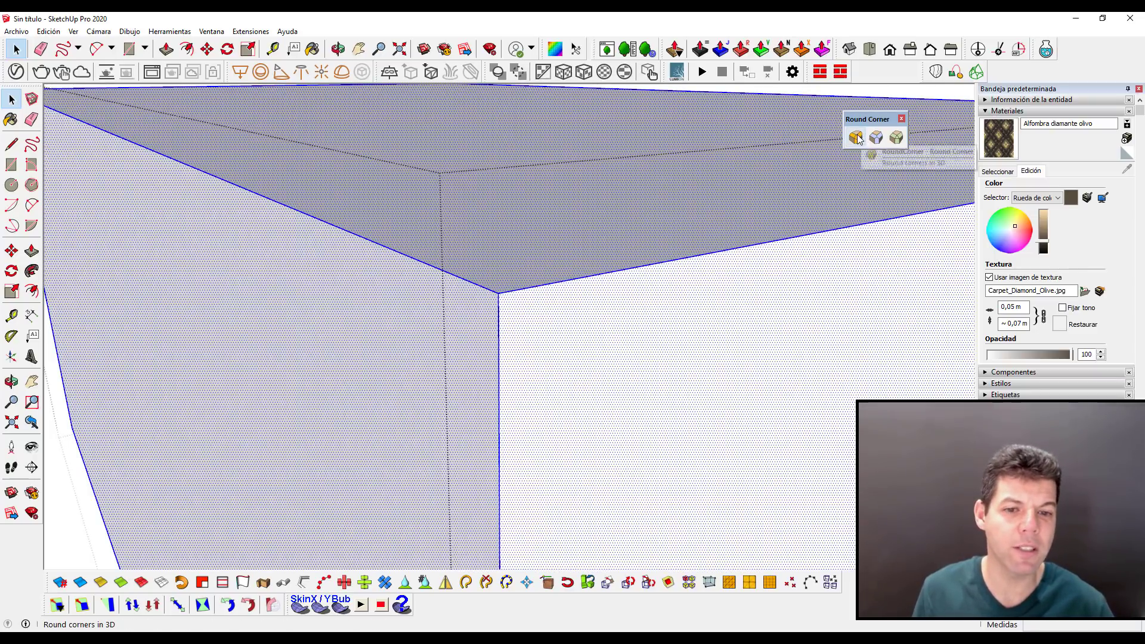
key(Return)
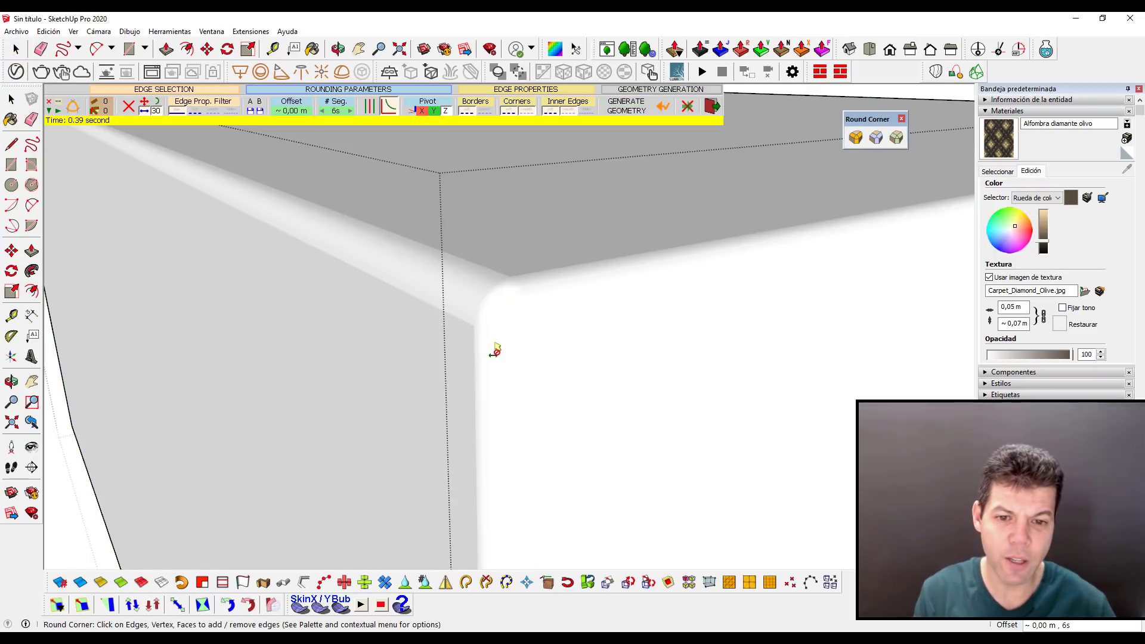
key(o)
mouse_move(508, 302)
mouse_down()
mouse_move(366, 245)
mouse_move(612, 256)
mouse_move(751, 296)
mouse_move(693, 256)
mouse_up()
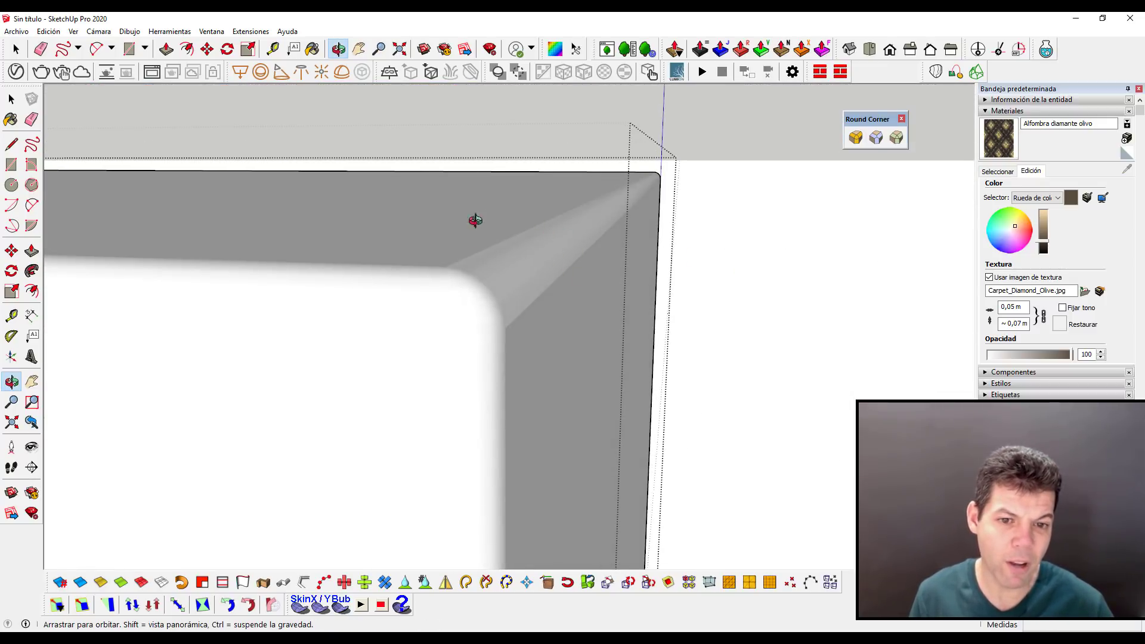
mouse_move(476, 220)
mouse_down()
mouse_move(531, 289)
mouse_move(370, 334)
mouse_move(435, 388)
mouse_move(378, 297)
mouse_move(311, 333)
mouse_move(352, 316)
mouse_move(353, 361)
mouse_move(365, 276)
mouse_move(381, 274)
mouse_move(718, 289)
mouse_move(573, 286)
mouse_move(596, 268)
mouse_up()
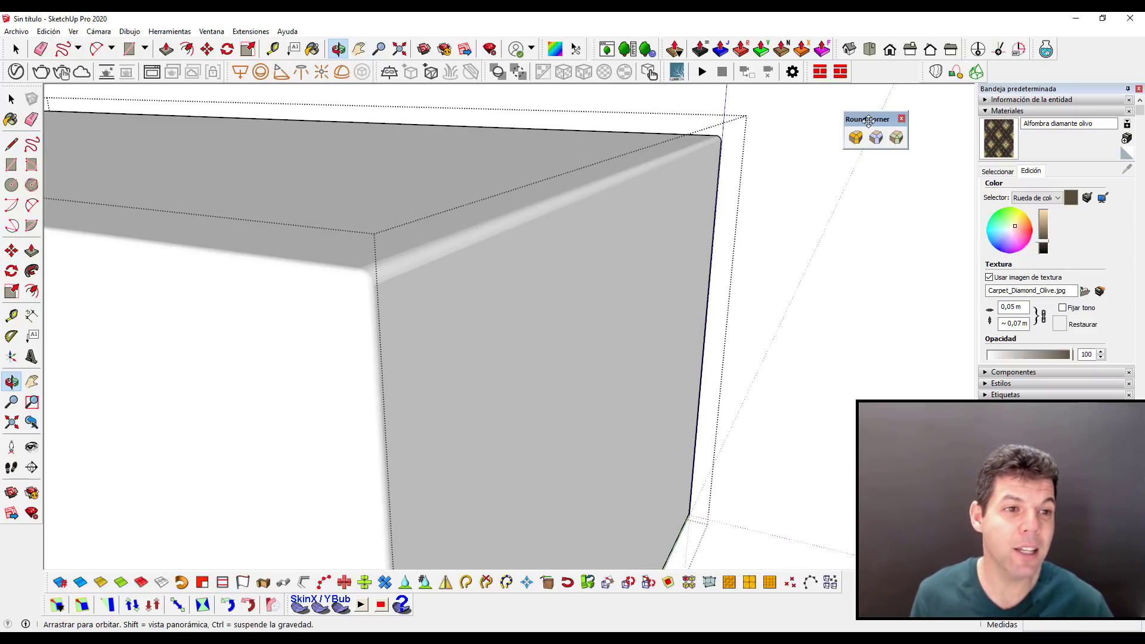
drag(867, 119, 876, 73)
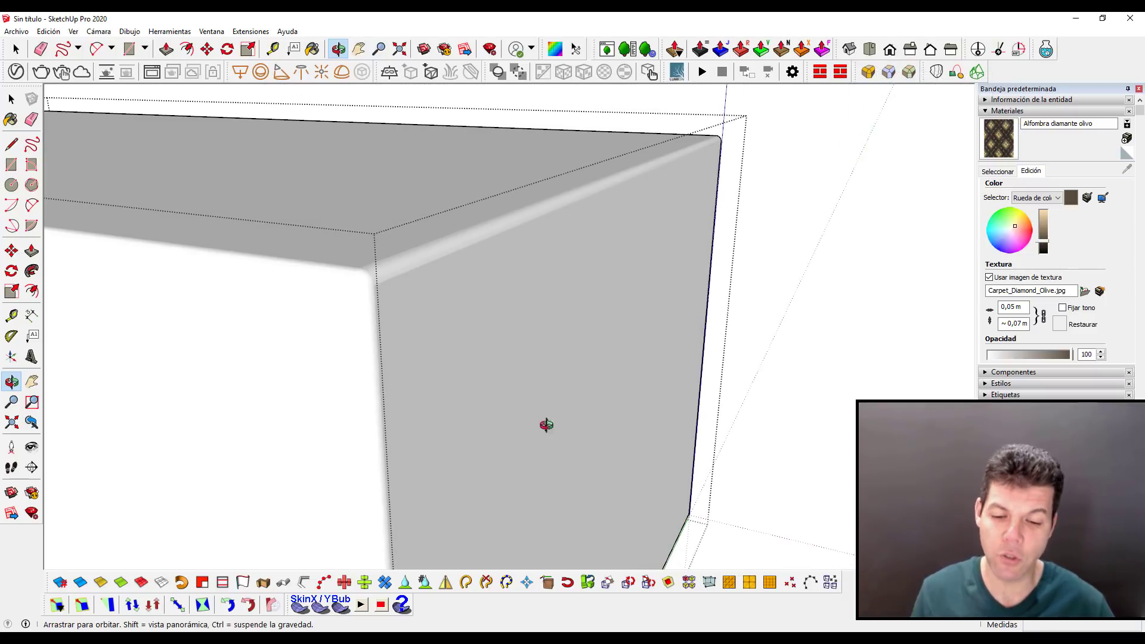
- View the Joint Push Pull Interactive v4.4e page on SketchUcation, then return to SketchUp
click(343, 588)
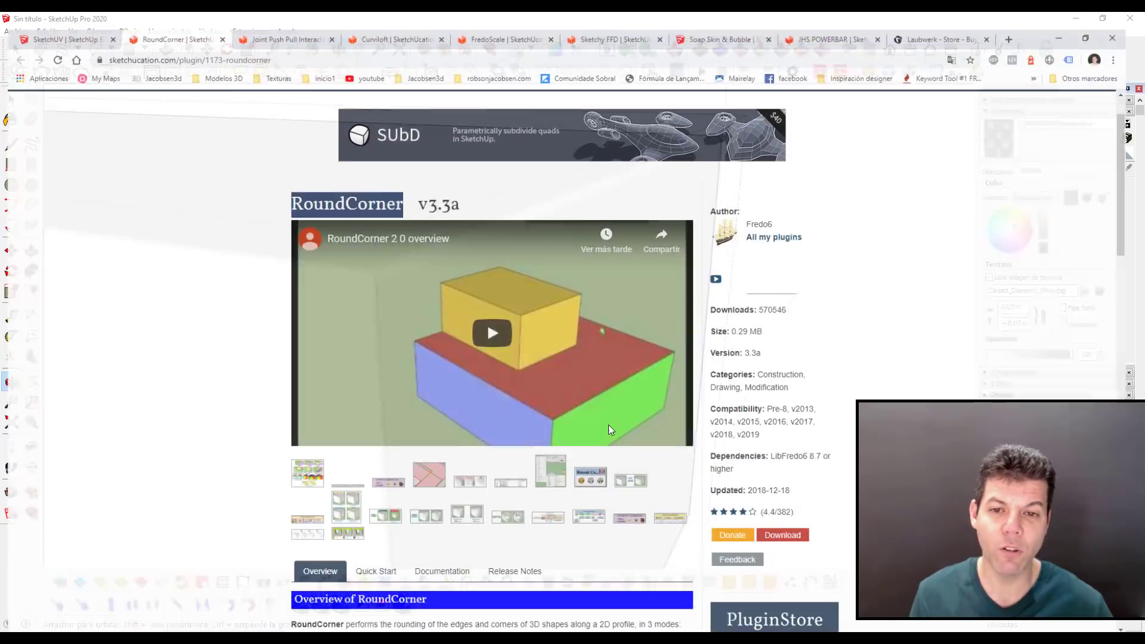
click(285, 21)
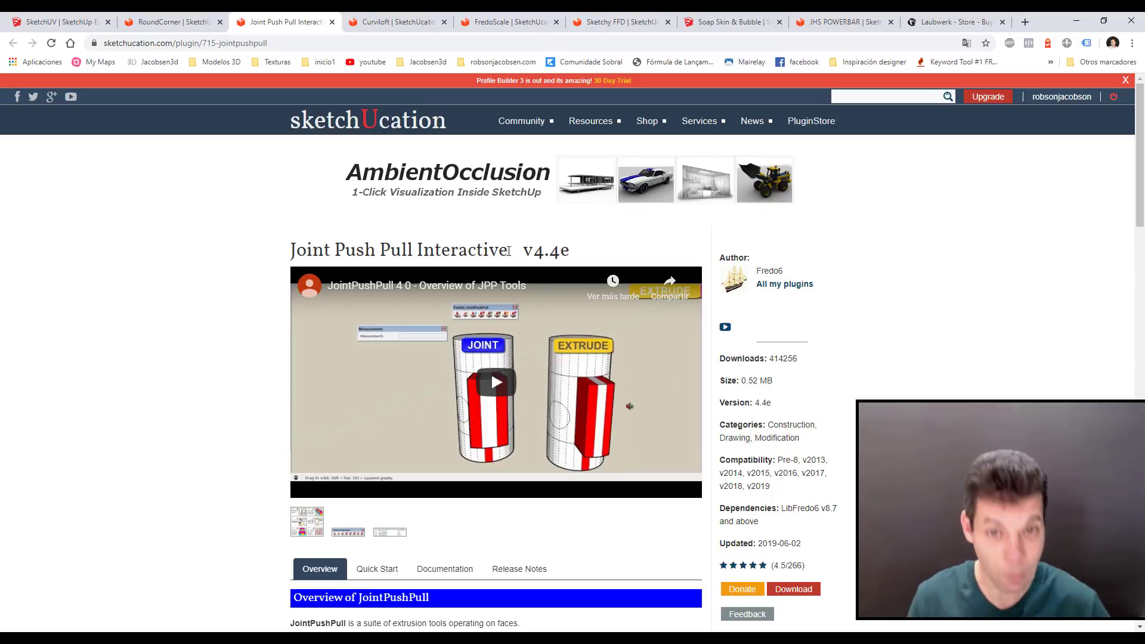
drag(508, 250, 283, 257)
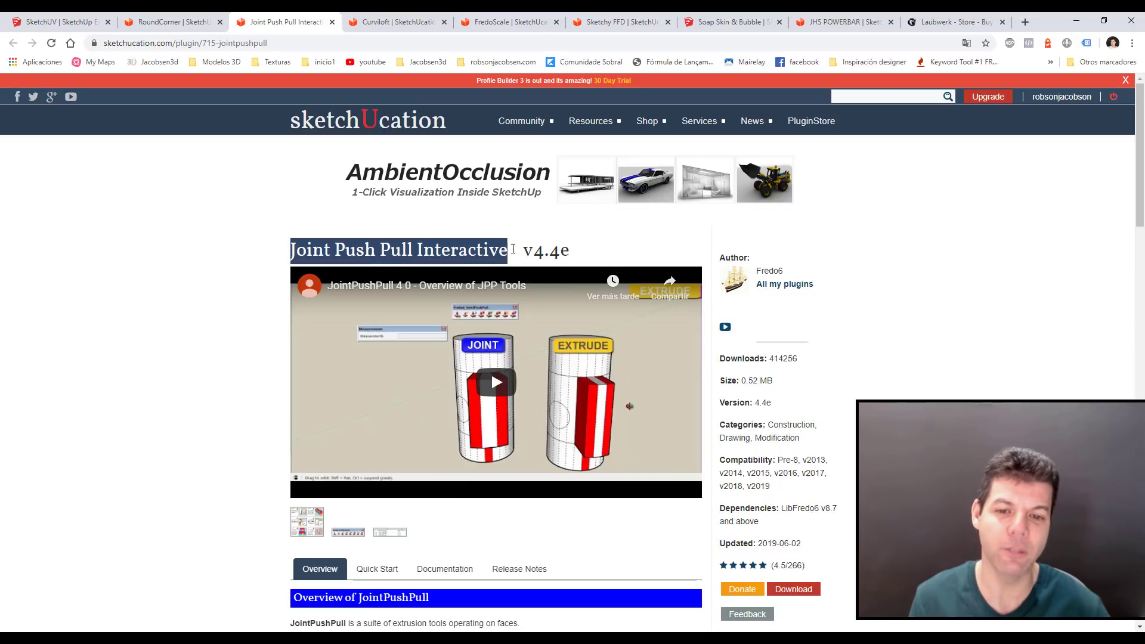
click(245, 262)
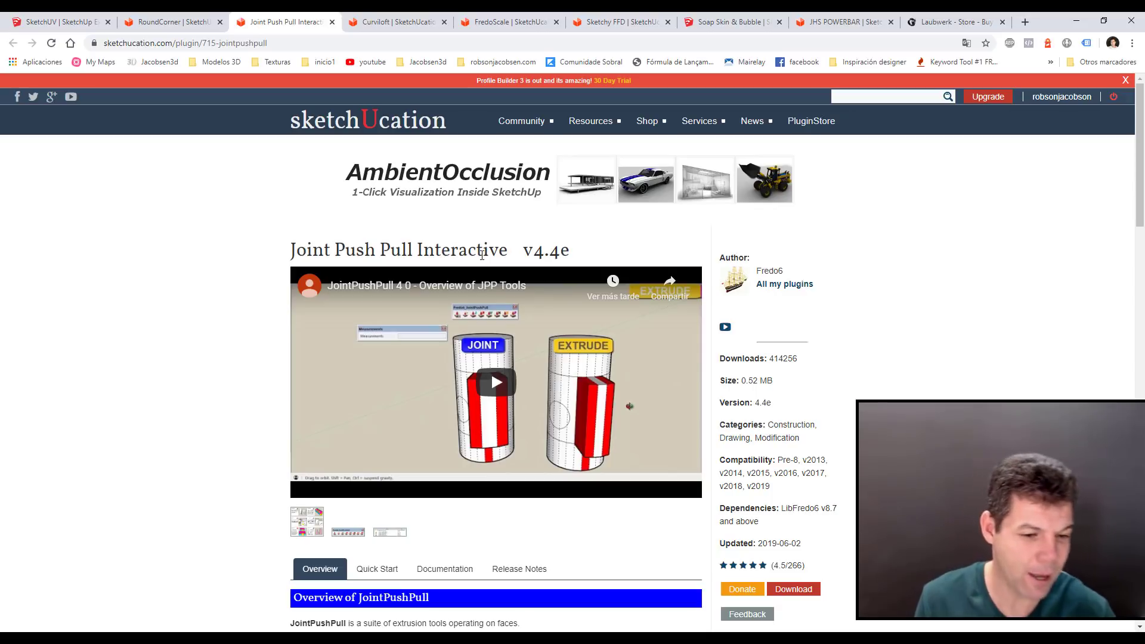
drag(511, 250, 313, 239)
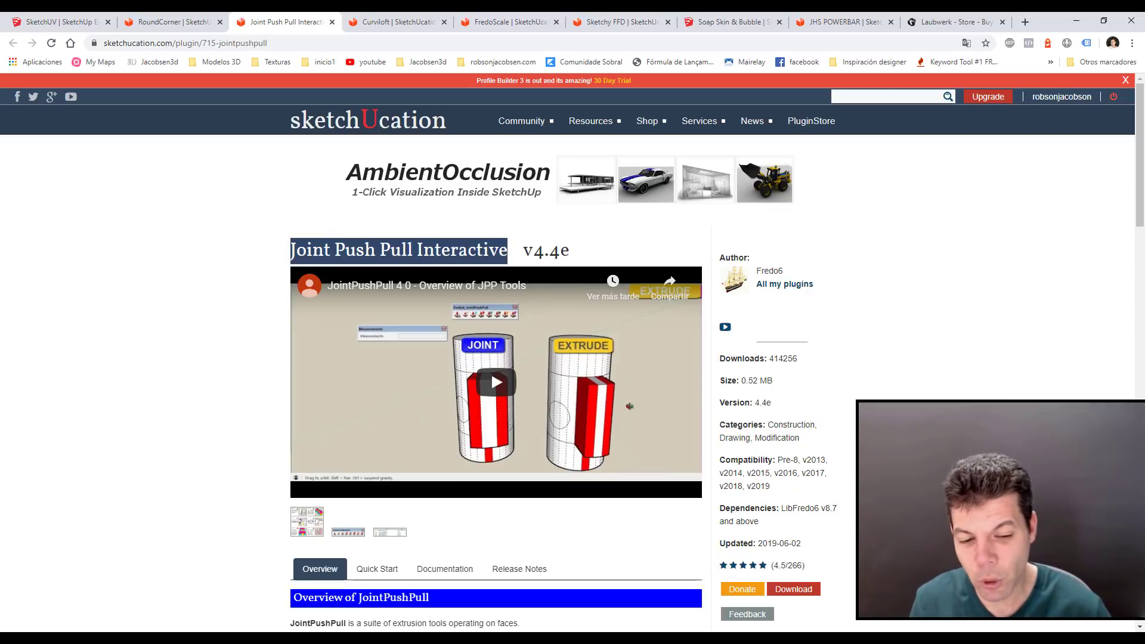
key(alt+Tab)
scroll(488, 363, down, 5)
- Select and delete the old rounded box
scroll(506, 373, down, 3)
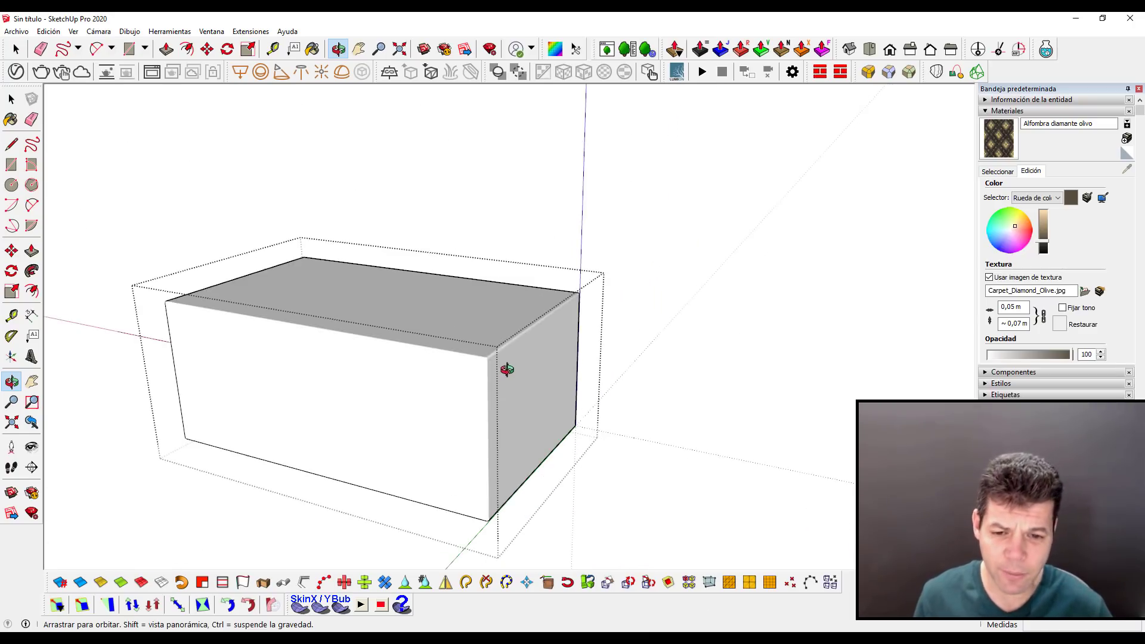
scroll(506, 373, down, 2)
key(space)
drag(253, 261, 632, 517)
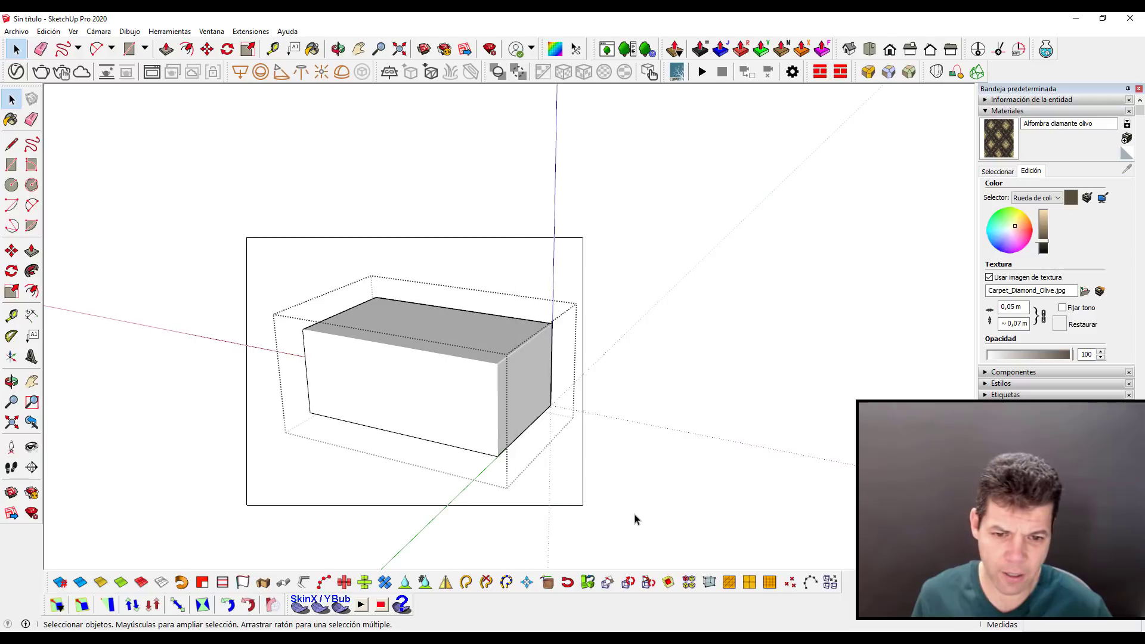
key(Delete)
scroll(616, 477, up, 2)
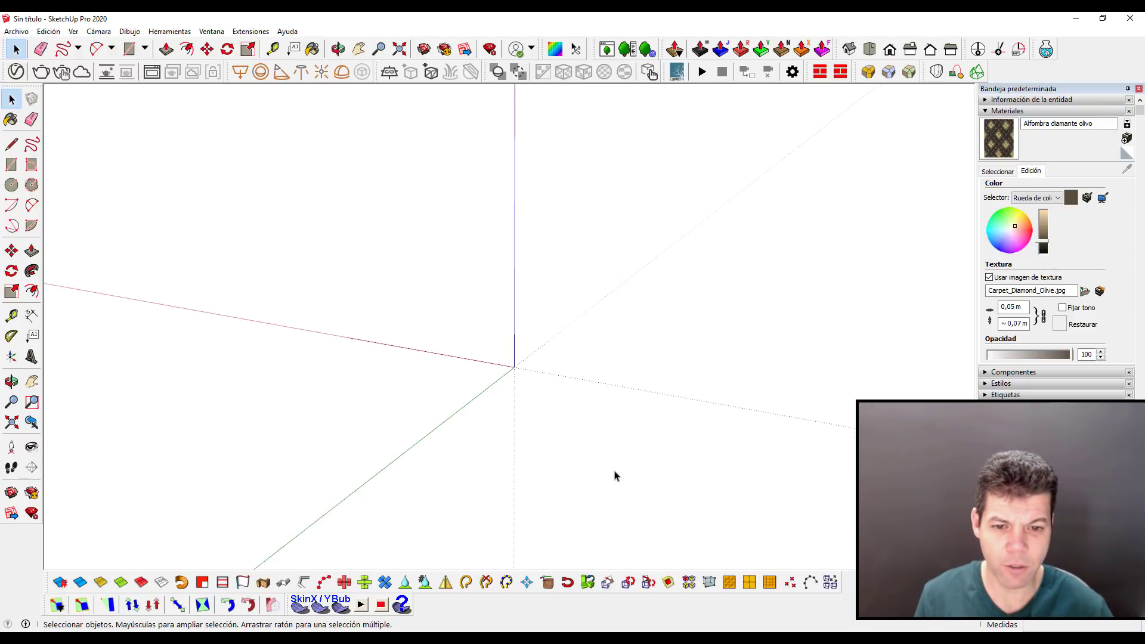
scroll(614, 475, up, 2)
- Draw a circle at the origin and Push/Pull it up into a cylinder
key(c)
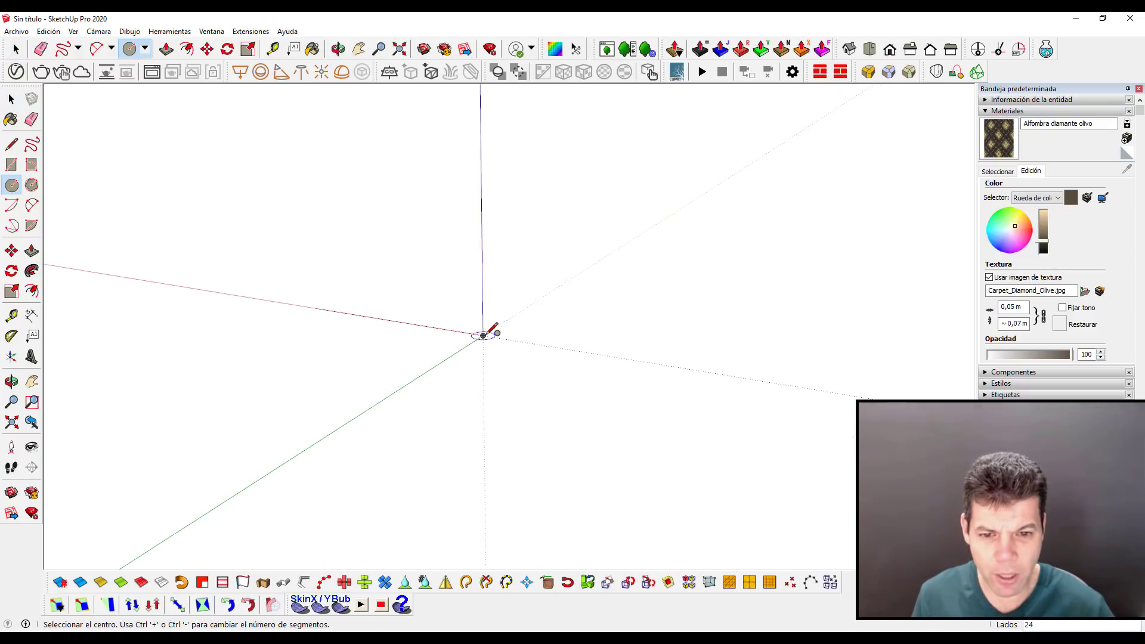
click(483, 335)
click(519, 319)
key(space)
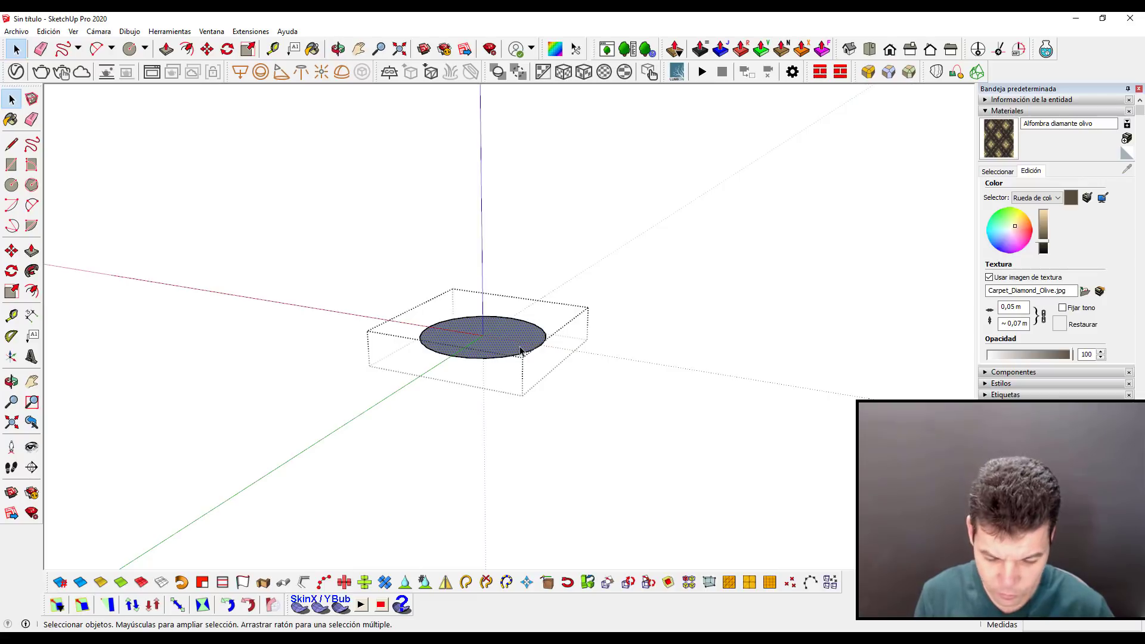
key(p)
click(520, 352)
click(518, 179)
key(space)
mouse_move(362, 124)
mouse_down()
mouse_move(465, 336)
mouse_move(602, 435)
mouse_up()
scroll(537, 251, up, 2)
scroll(585, 271, up, 1)
- Draw a rectangle beside the cylinder and Push/Pull it up into a box
middle_drag(585, 271, 598, 366)
click(598, 366)
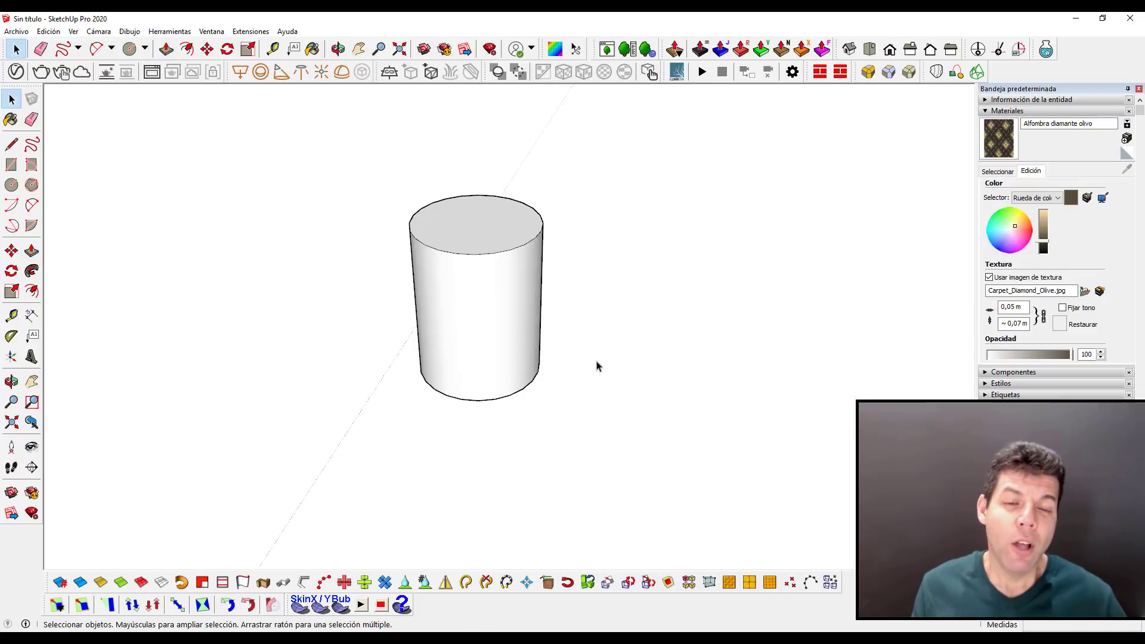
key(o)
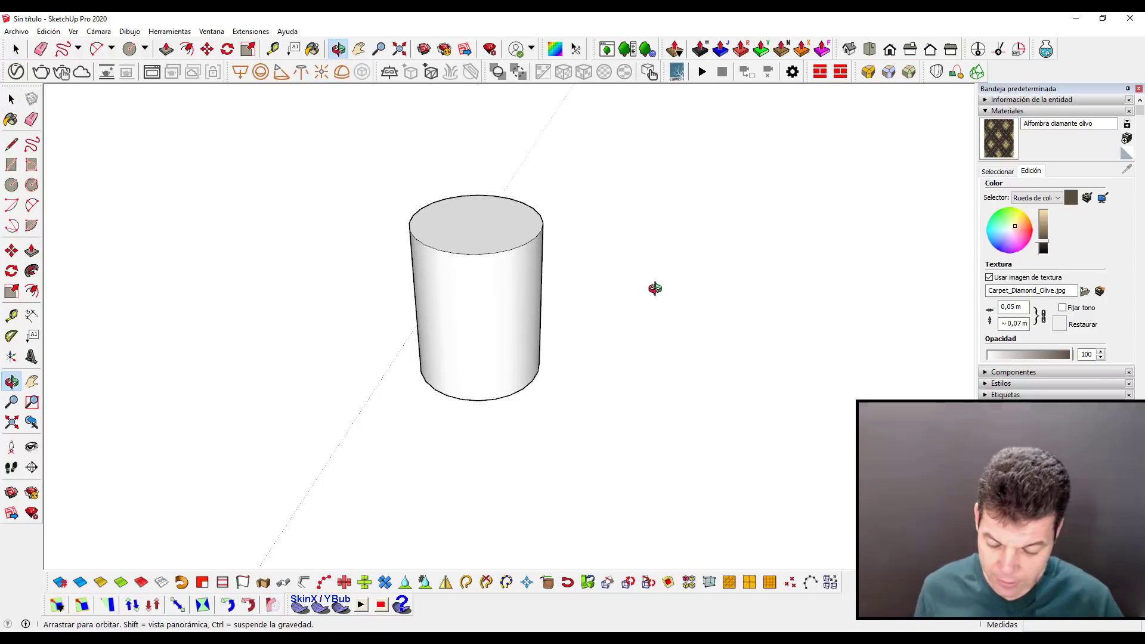
key(r)
click(606, 291)
click(710, 371)
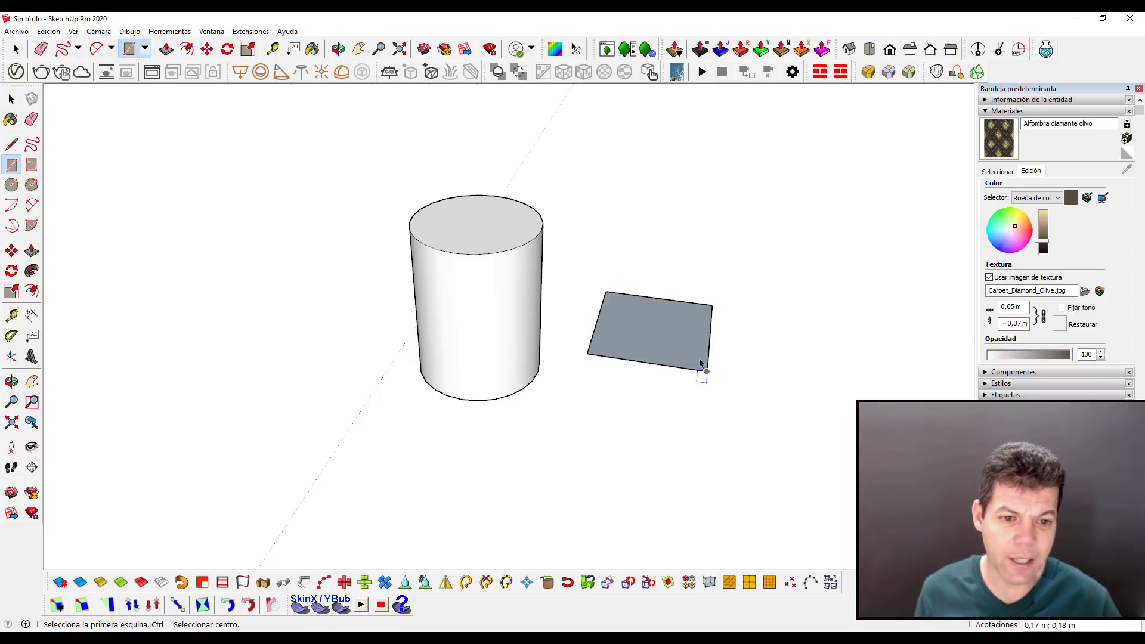
key(space)
click(675, 328)
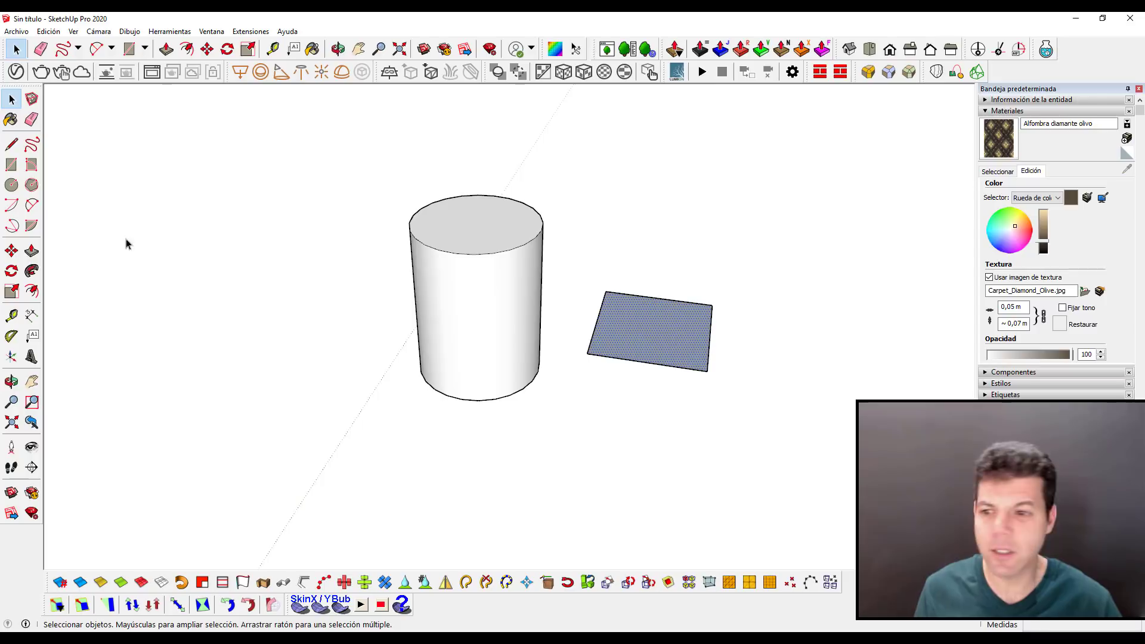
click(31, 250)
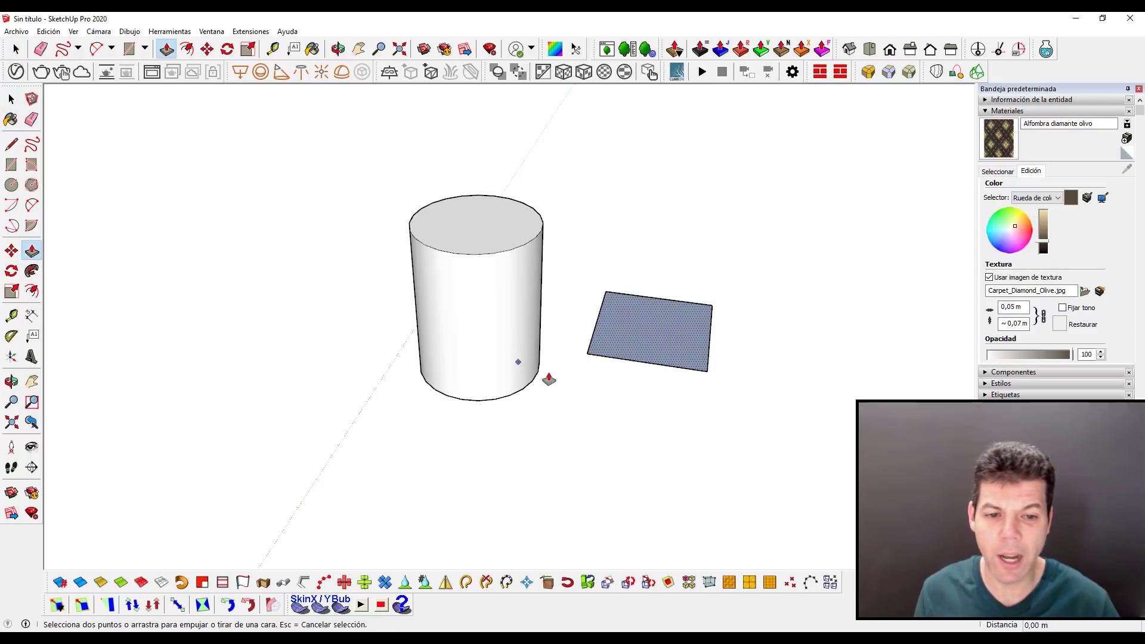
click(639, 340)
click(643, 249)
key(space)
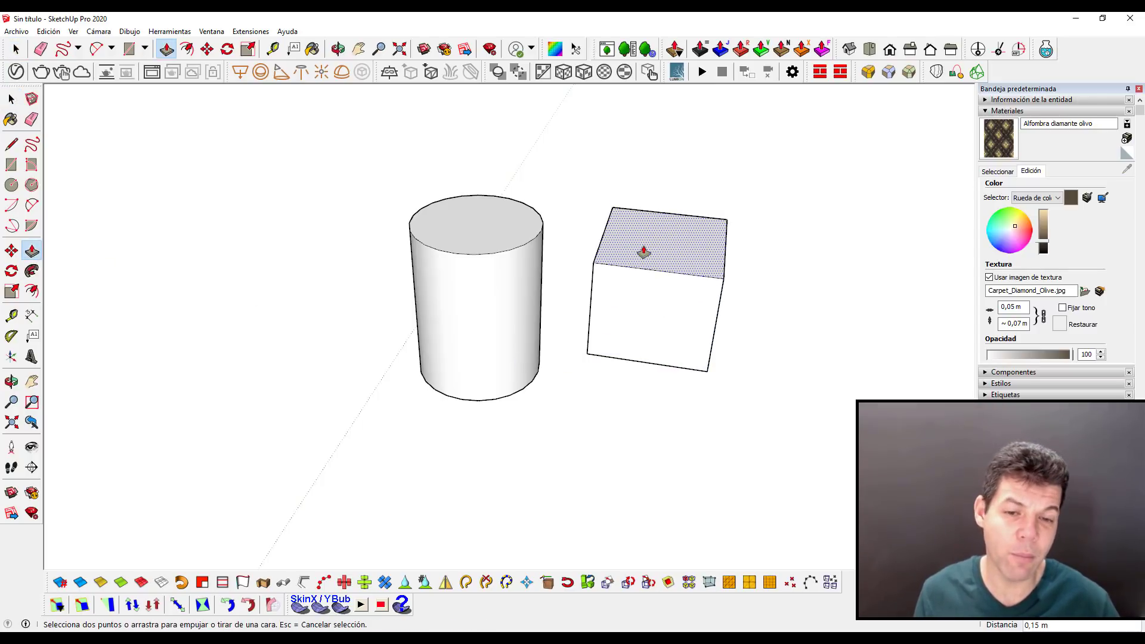
click(491, 316)
- Float the Joint Push Pull toolbar, thicken the cylinder's side wall, then undo it
double_click(463, 319)
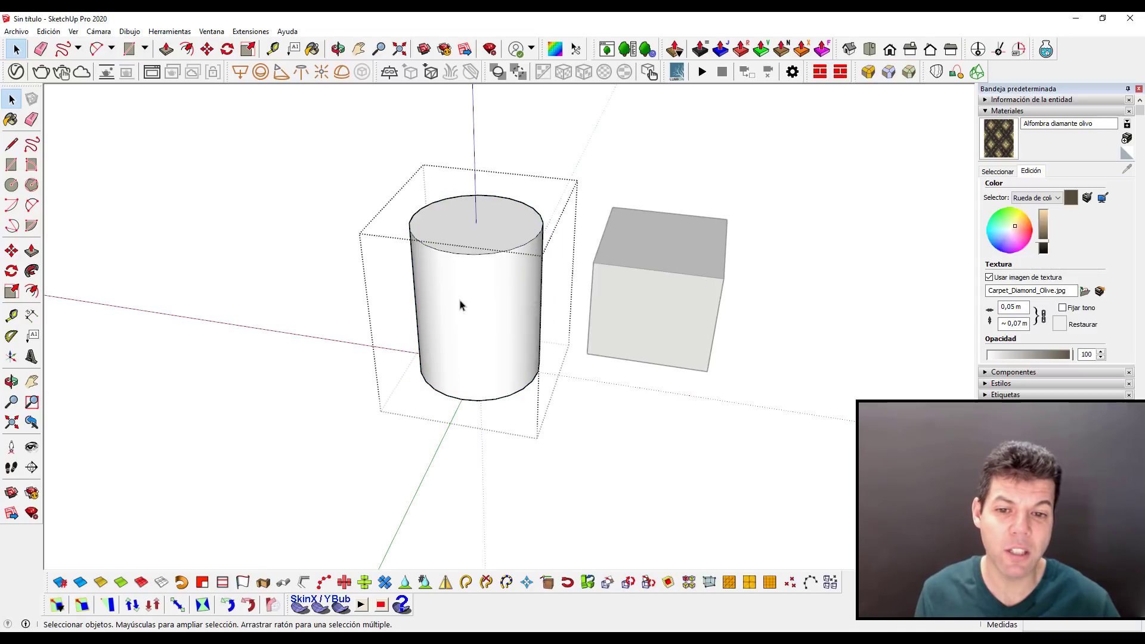
click(489, 305)
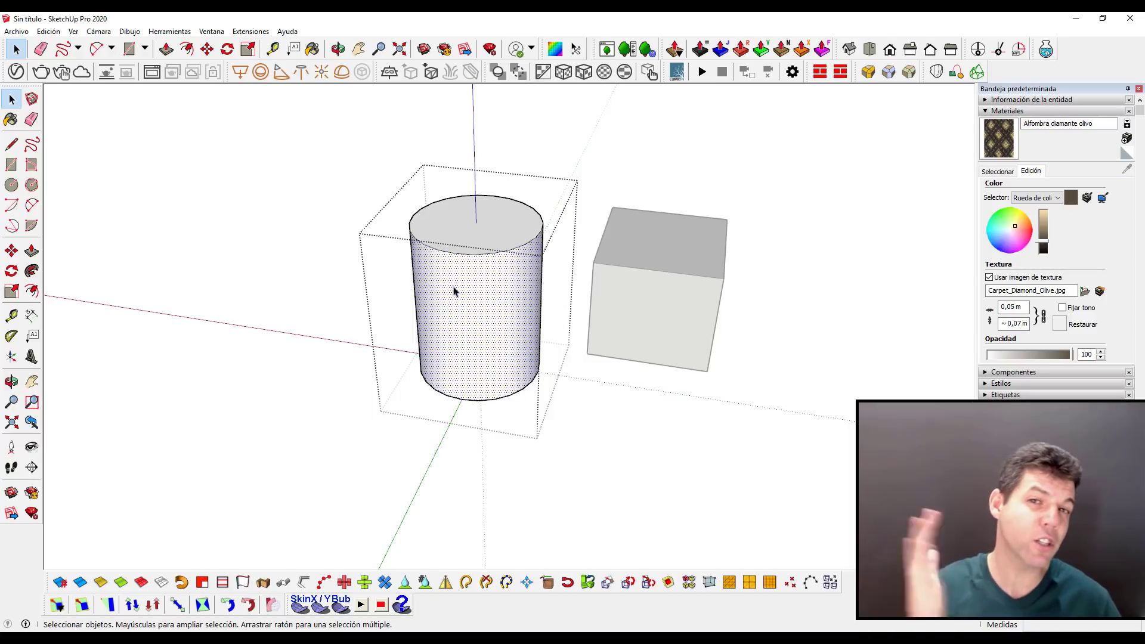
click(32, 251)
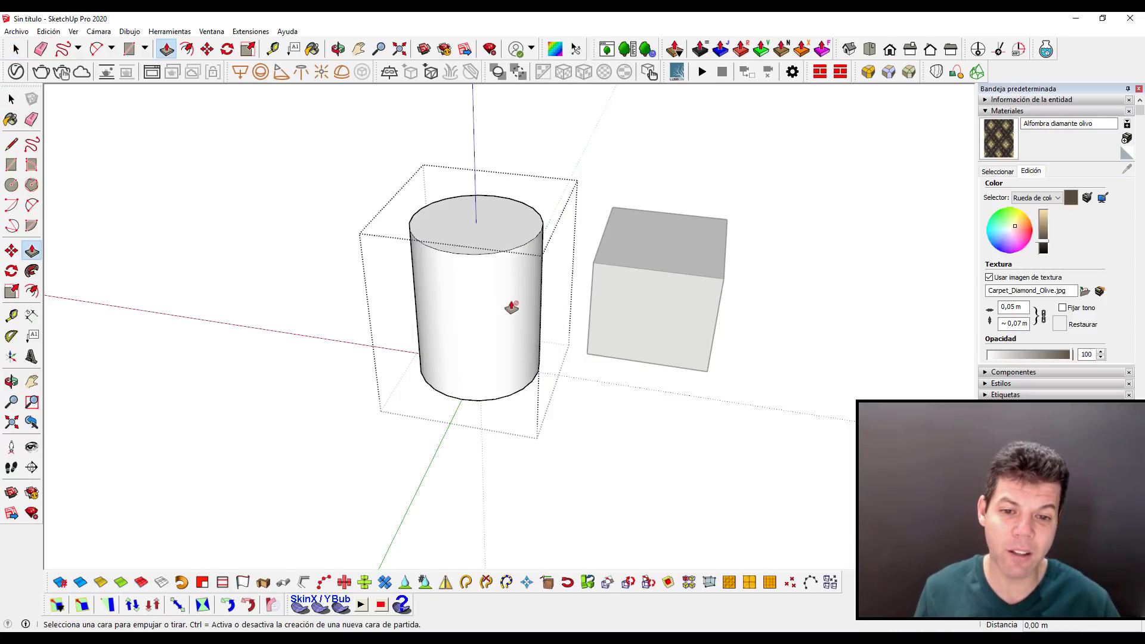
key(space)
click(479, 320)
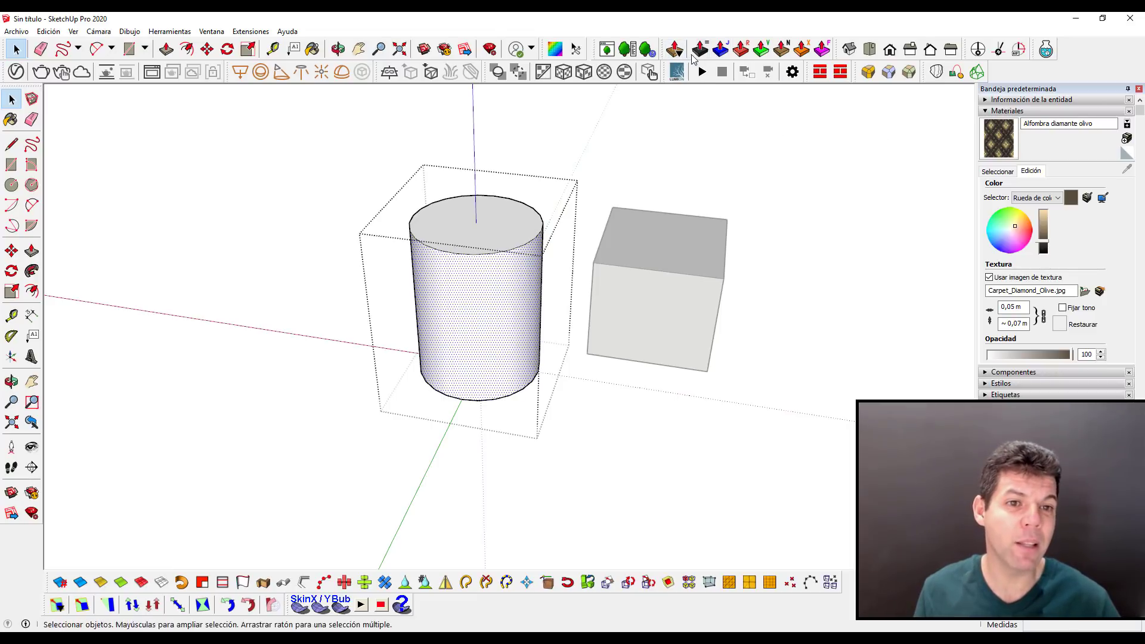
drag(661, 49, 693, 138)
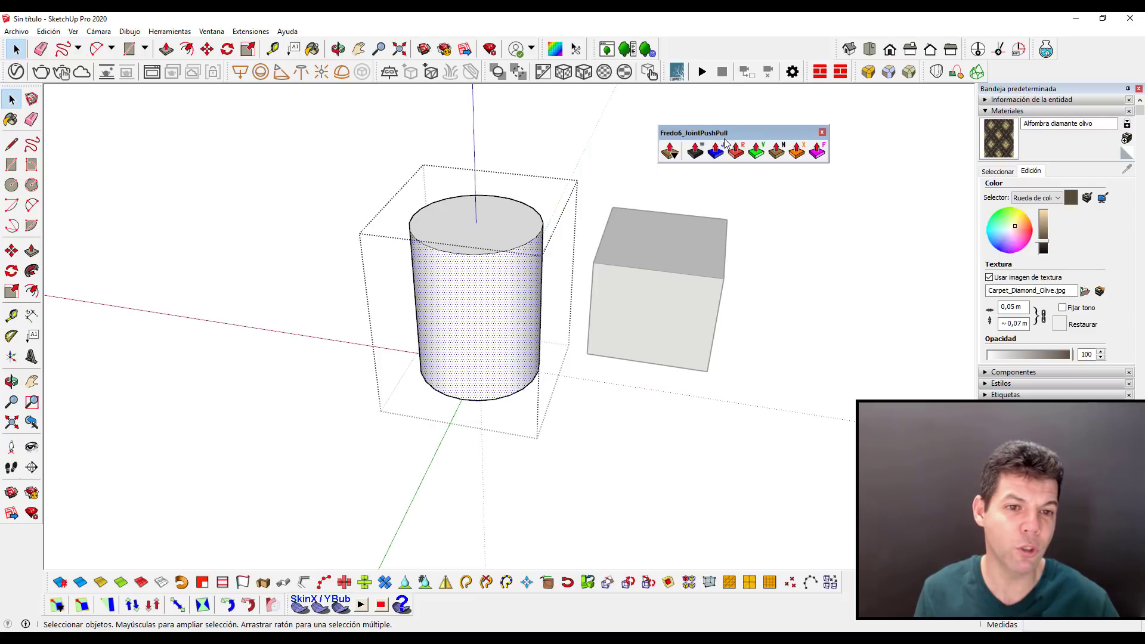
click(696, 152)
drag(471, 310, 458, 316)
key(space)
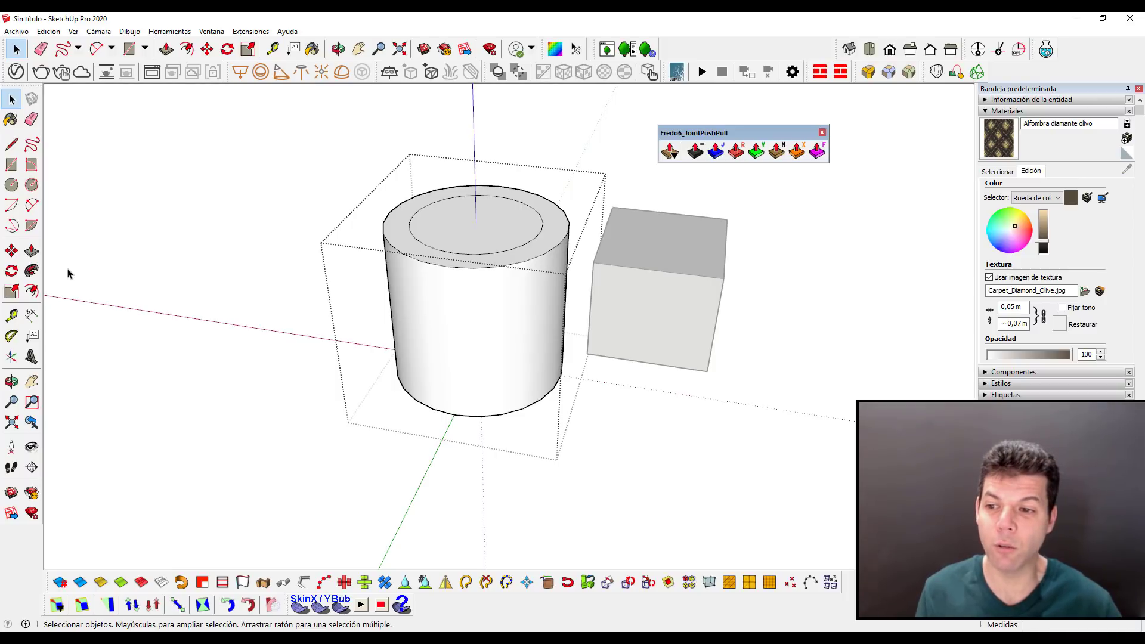
click(493, 295)
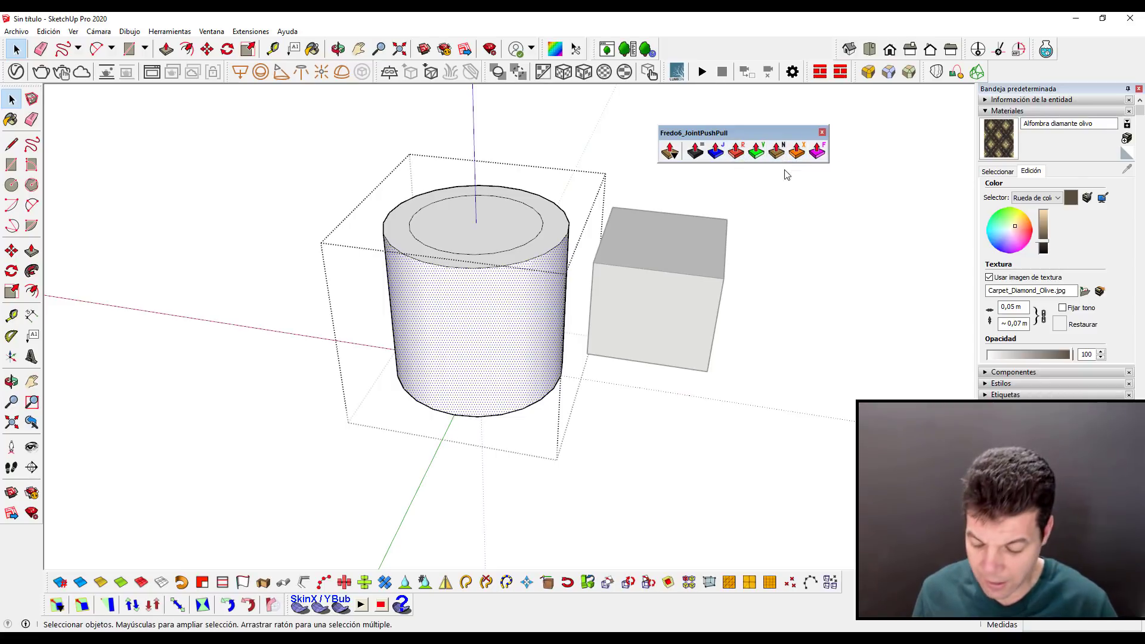
key(ctrl+z)
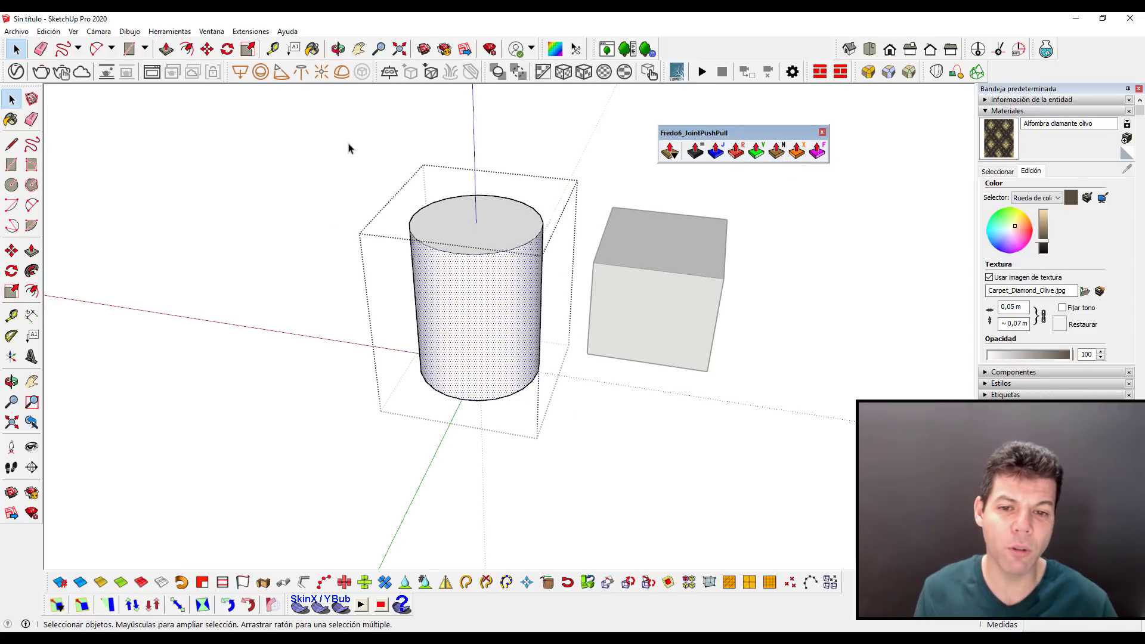
- Push all cylinder faces outward with a normal Joint Push Pull, forming vertical ribs
drag(350, 146, 582, 442)
click(780, 148)
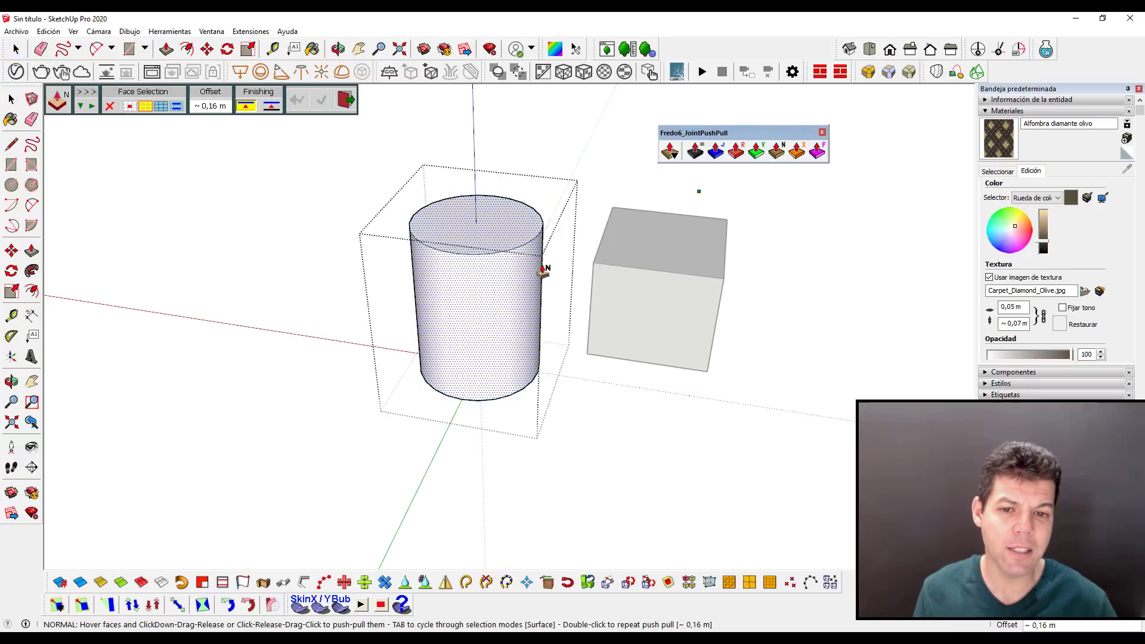
drag(466, 304, 427, 312)
key(space)
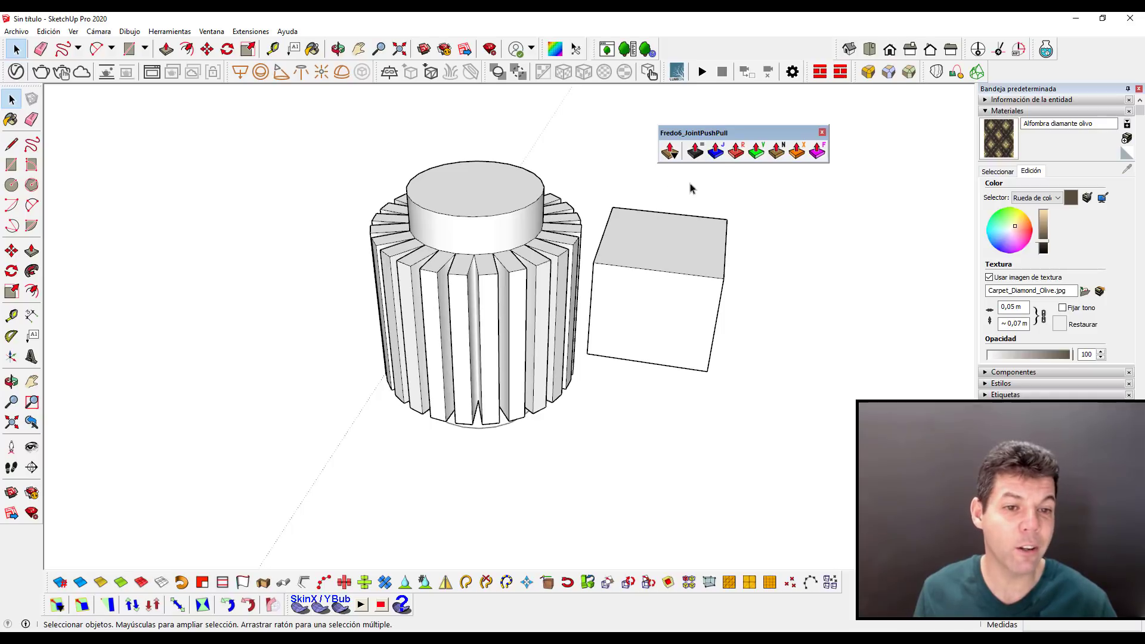
- Dock the Fredo6_JointPushPull toolbar back in the top toolbar area
drag(715, 132, 710, 117)
middle_drag(503, 293, 538, 301)
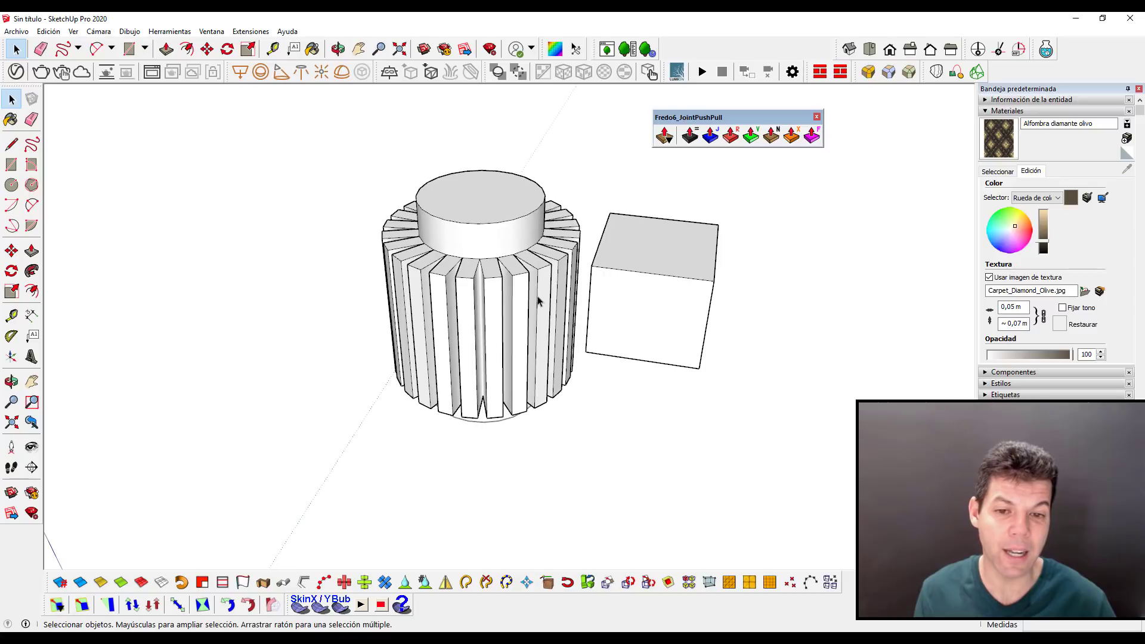
drag(460, 327, 568, 334)
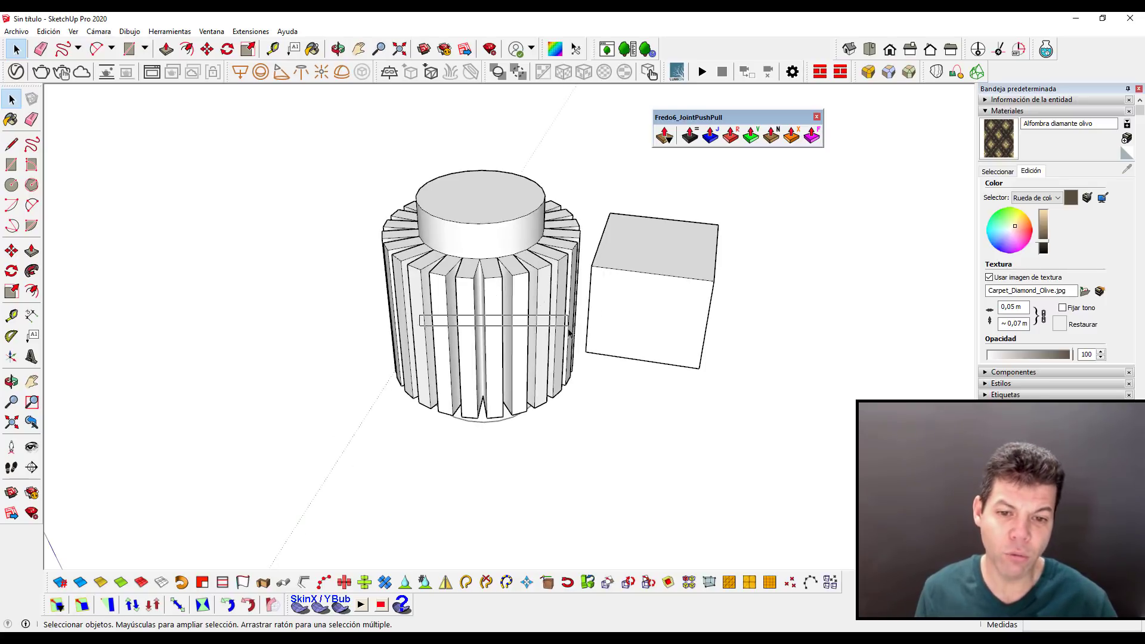
click(434, 325)
click(632, 173)
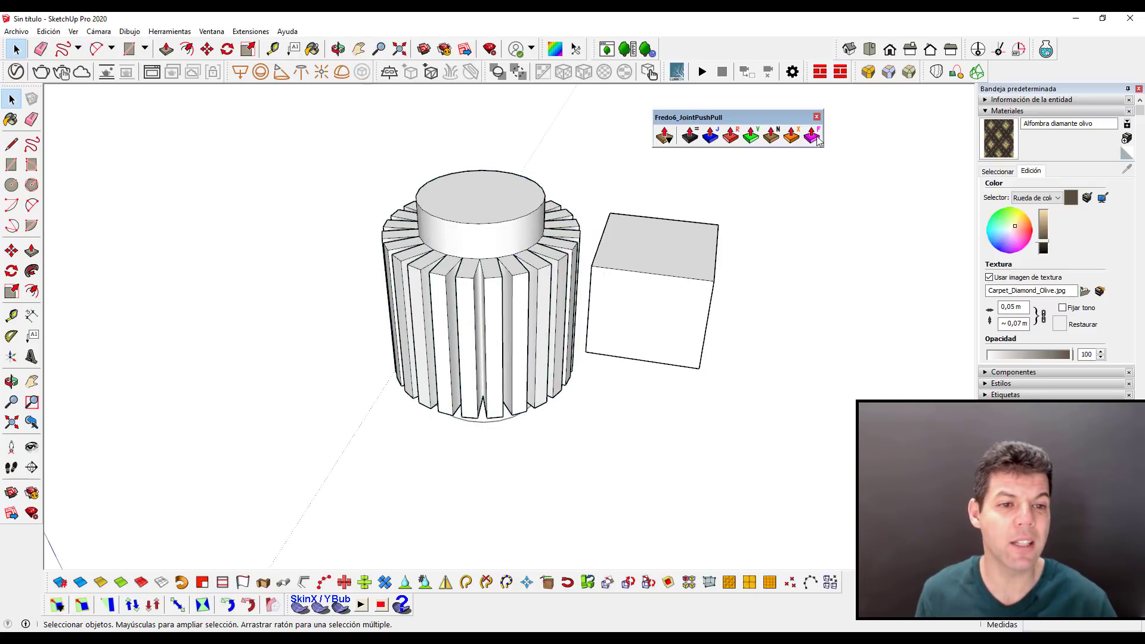
mouse_move(733, 118)
mouse_down()
mouse_move(750, 66)
mouse_move(720, 51)
mouse_up()
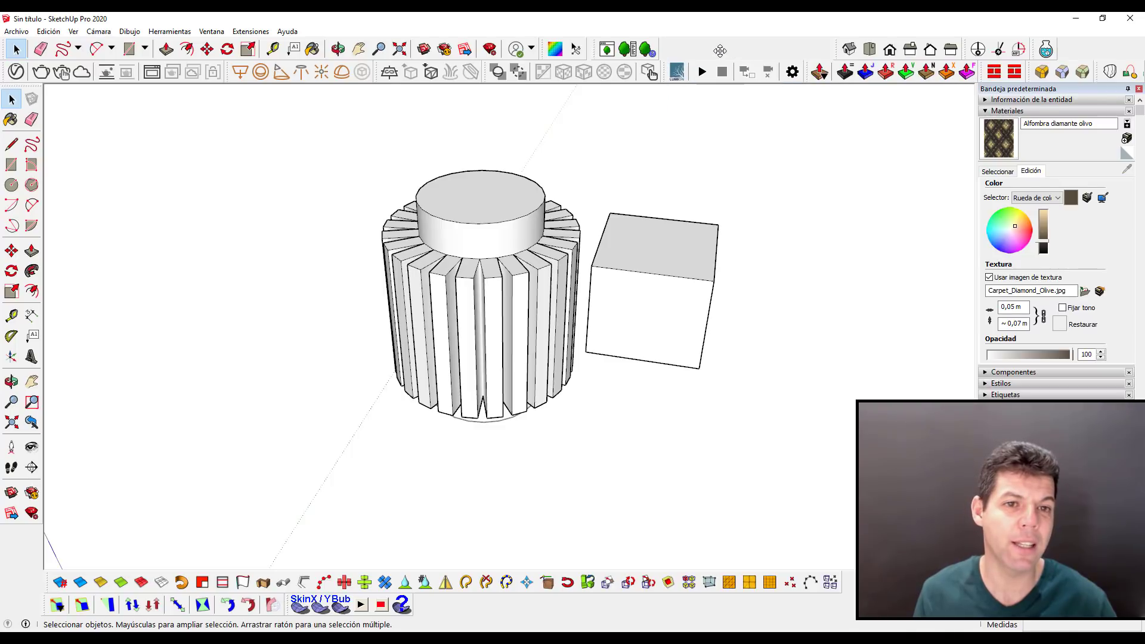
- Scroll through the Curviloft plugin page in Chrome, then minimize the browser
click(342, 590)
mouse_move(521, 120)
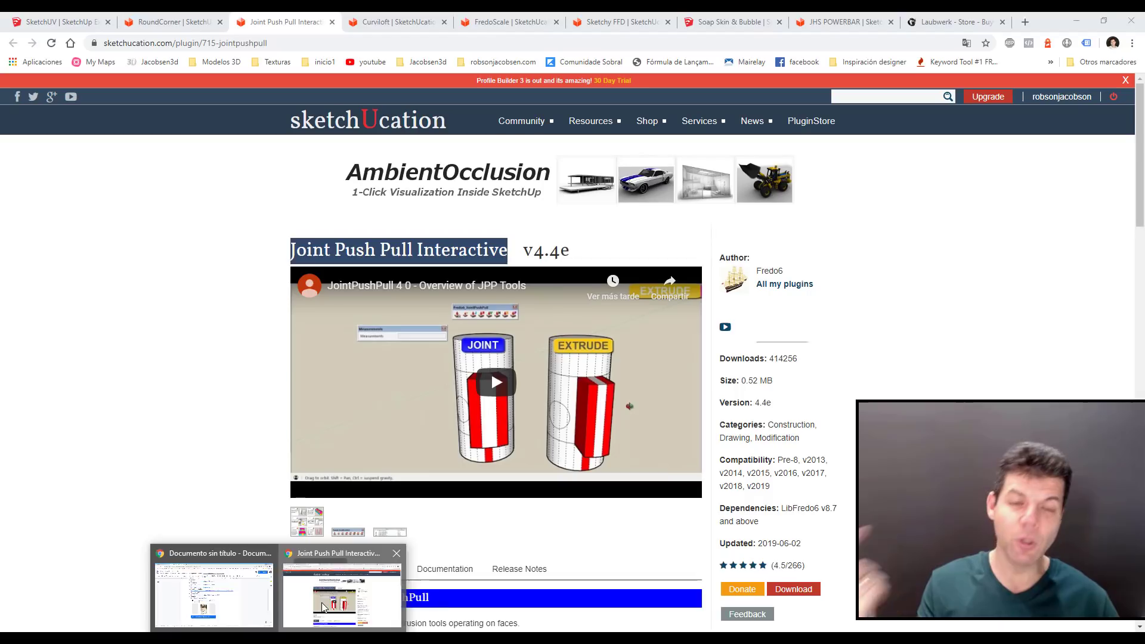
click(357, 23)
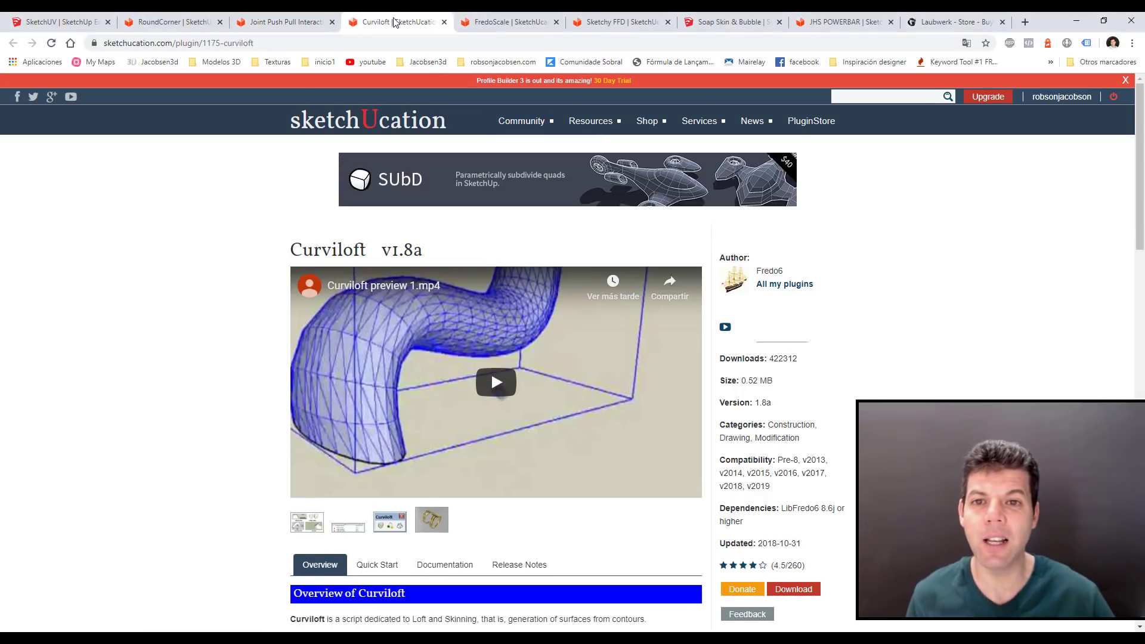
scroll(456, 385, down, 2)
scroll(349, 139, up, 1)
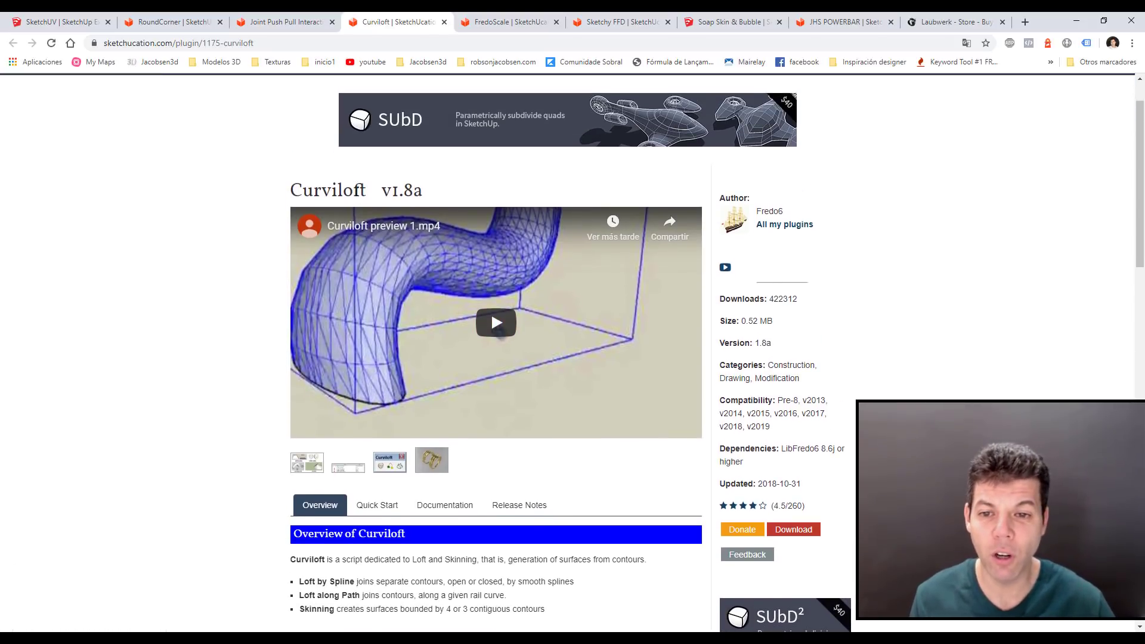
drag(366, 191, 290, 190)
scroll(292, 289, up, 1)
scroll(291, 289, down, 3)
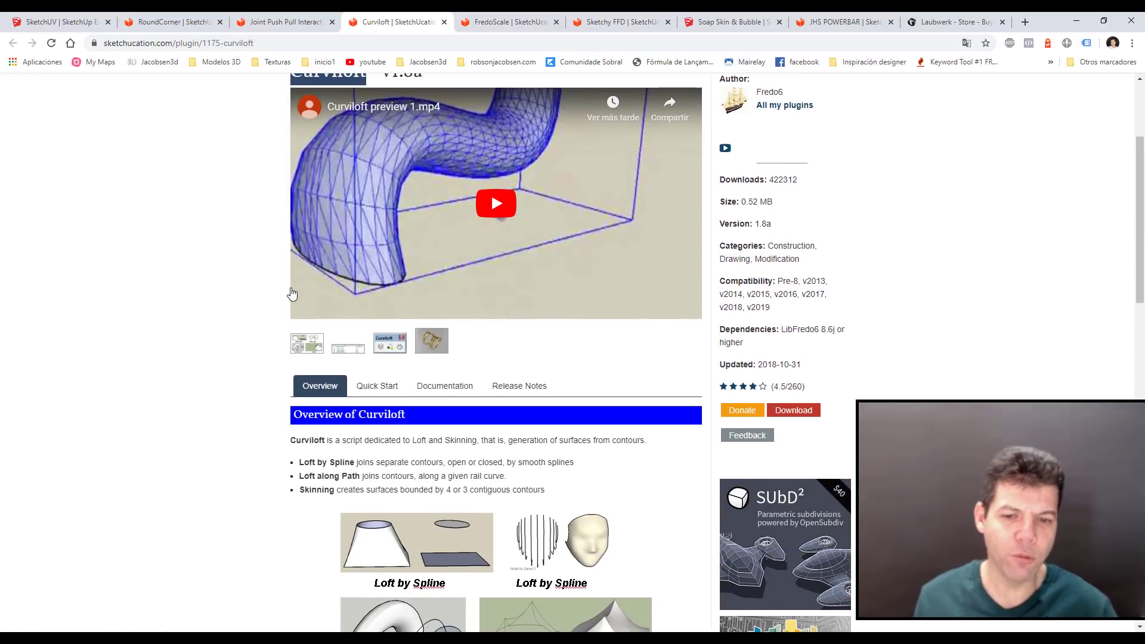
scroll(310, 304, up, 3)
click(1071, 18)
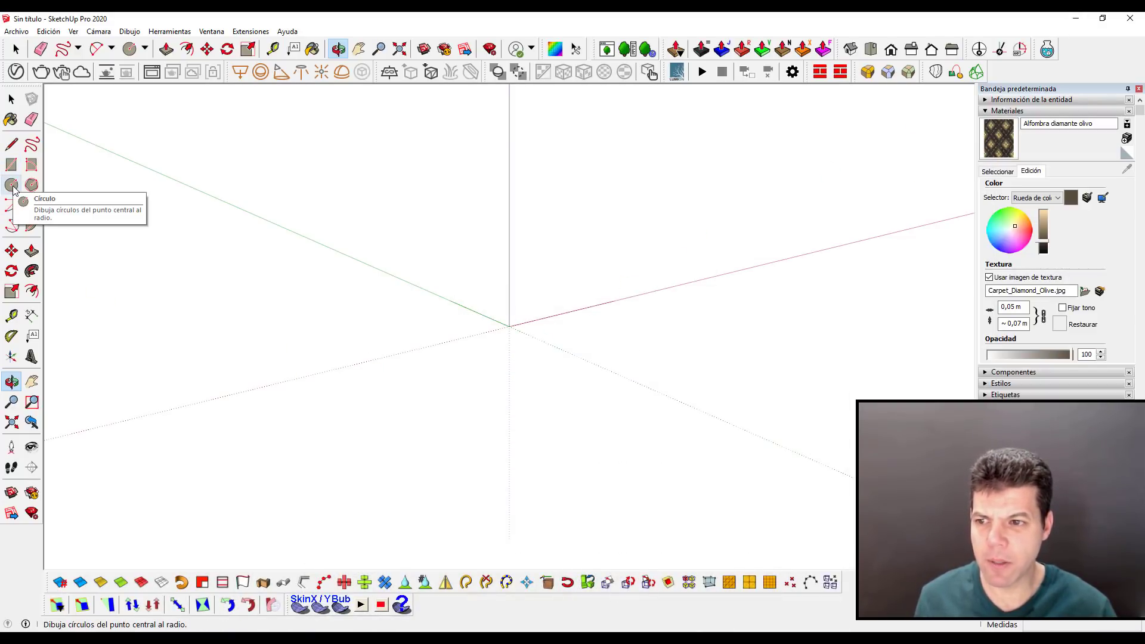
- Draw a circle centred at the origin and a hexagon beside it
click(12, 185)
click(509, 326)
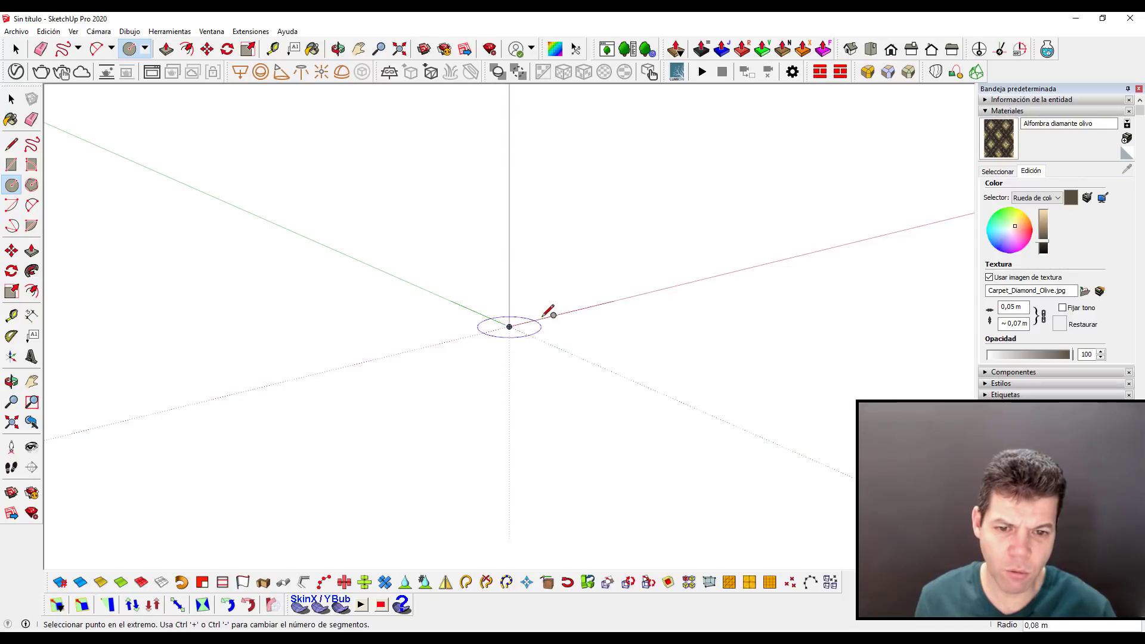
click(576, 310)
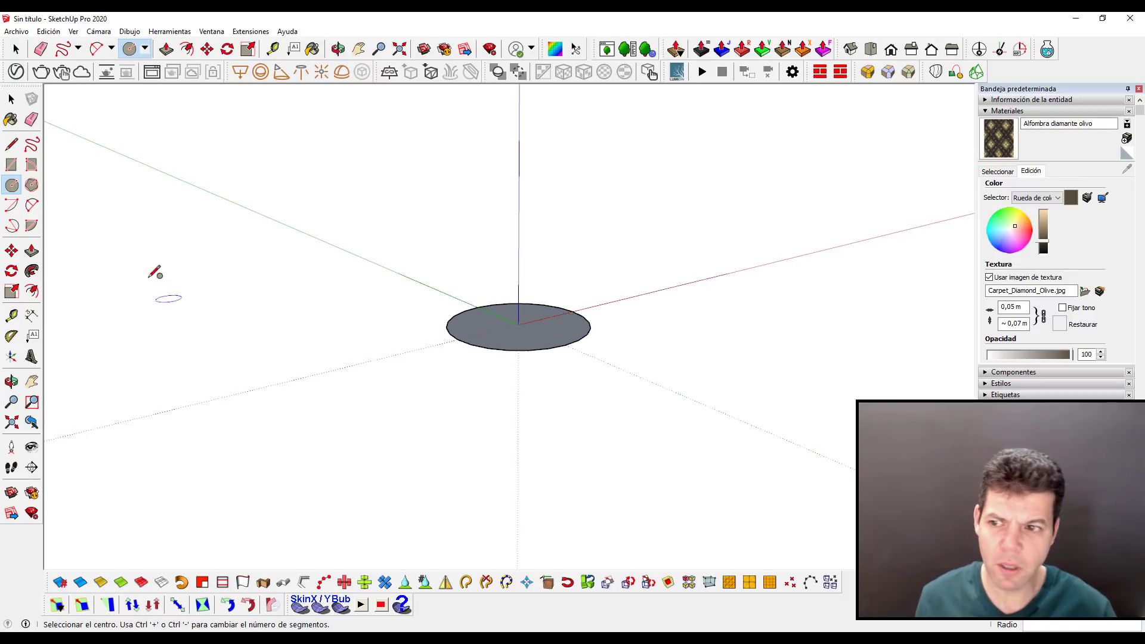
click(32, 185)
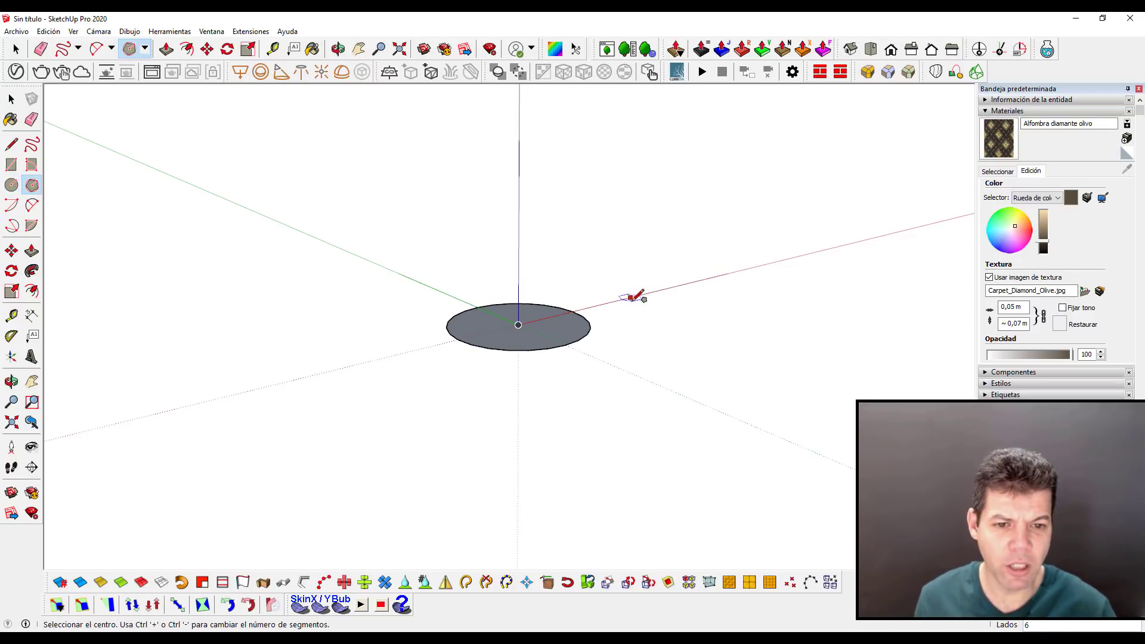
click(630, 298)
click(670, 290)
- Move the hexagon 0,18 m up the blue axis and over the circle
scroll(625, 329, up, 1)
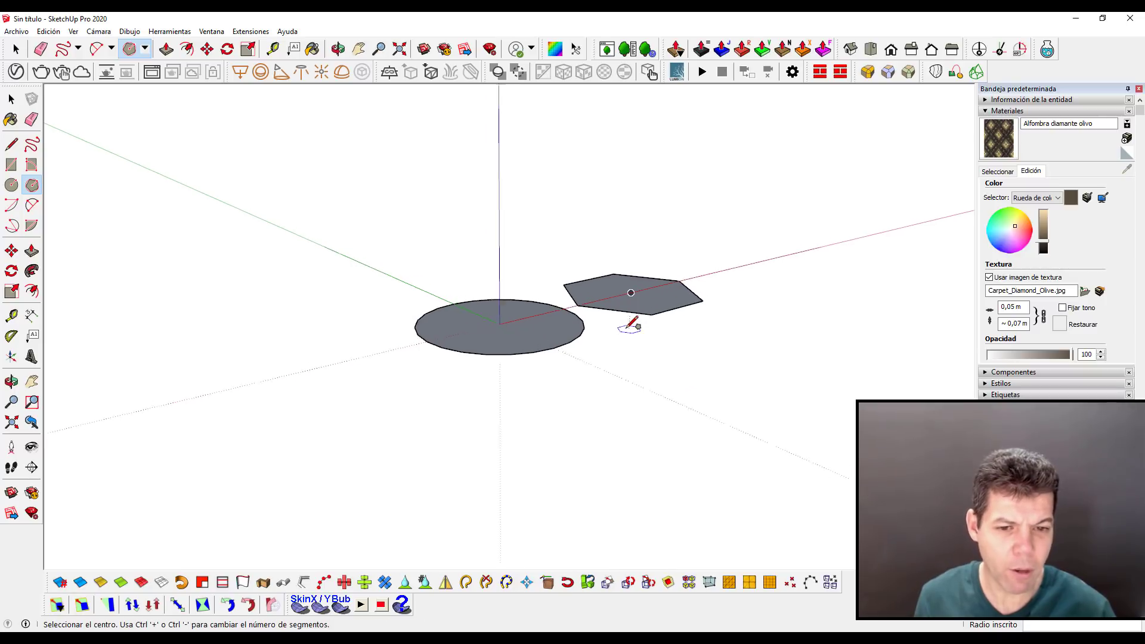
key(space)
scroll(620, 324, up, 2)
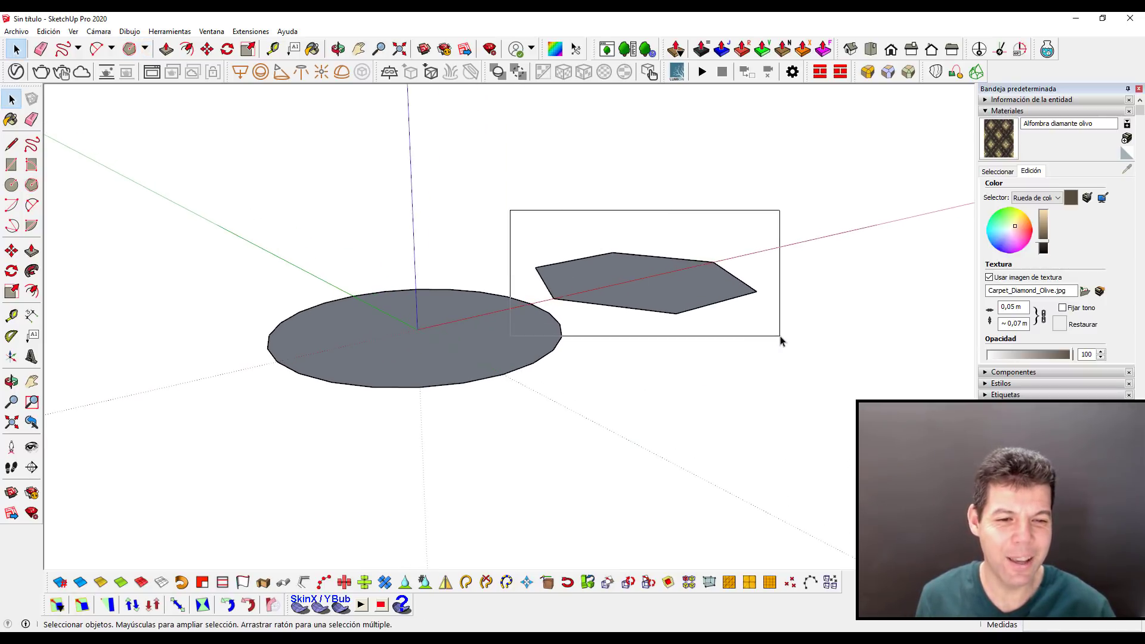
drag(604, 315, 775, 337)
key(m)
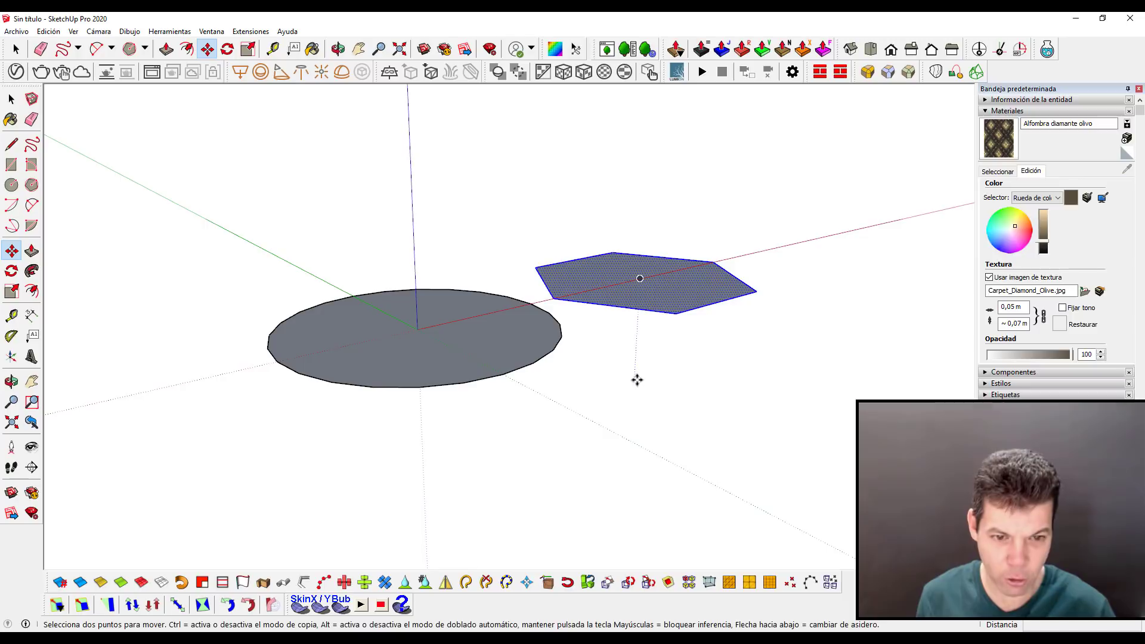
click(635, 378)
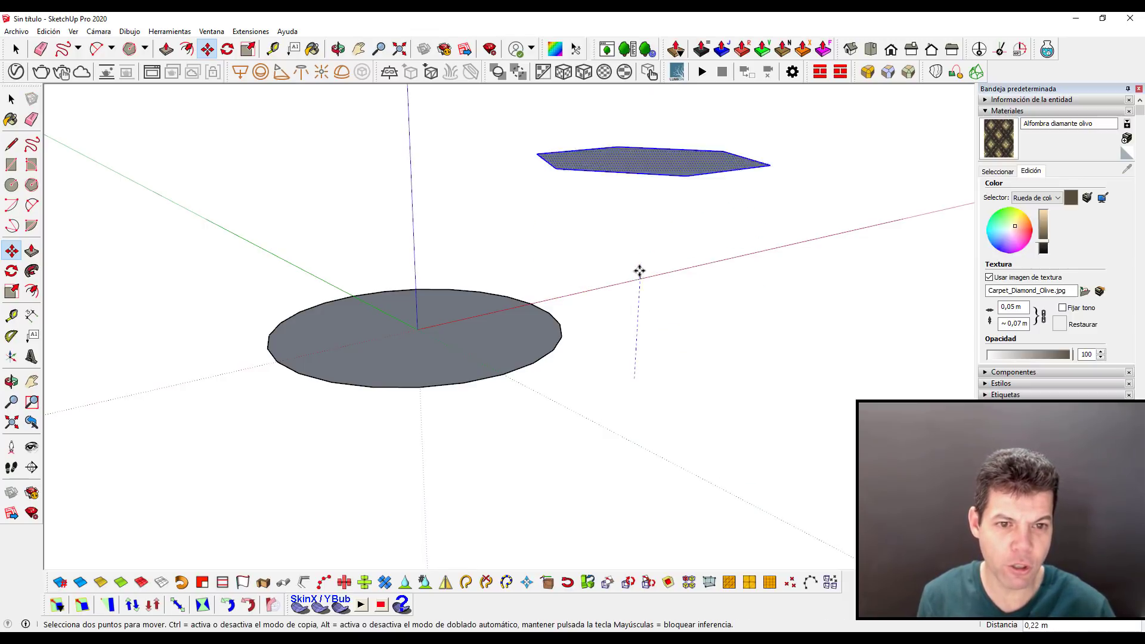
click(639, 300)
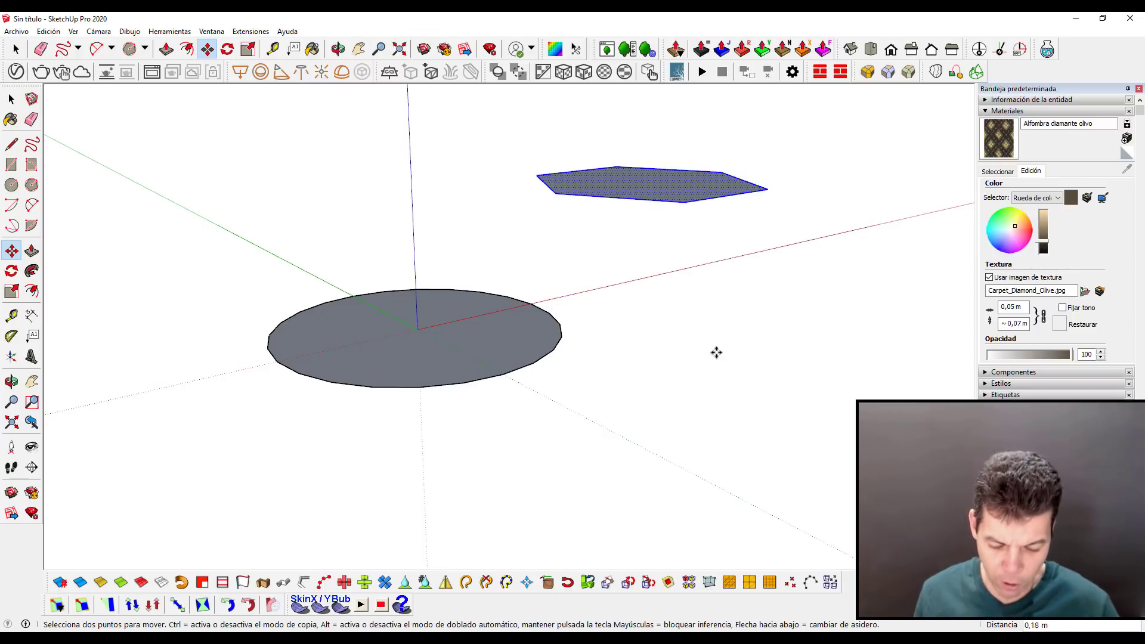
click(709, 366)
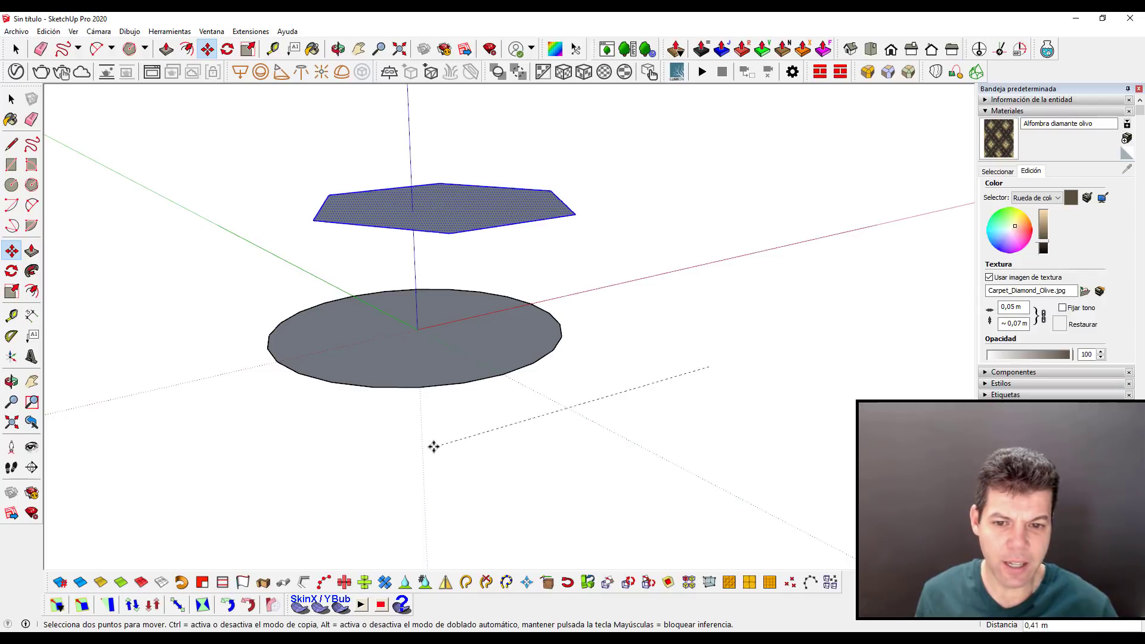
click(409, 439)
scroll(400, 426, up, 1)
scroll(405, 405, up, 1)
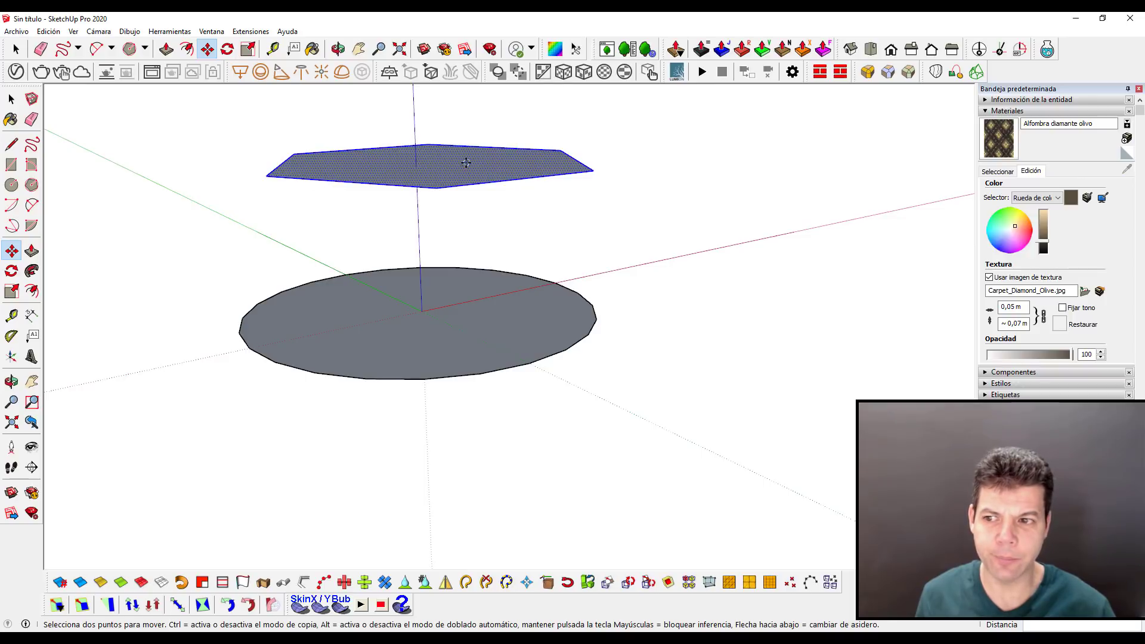
key(space)
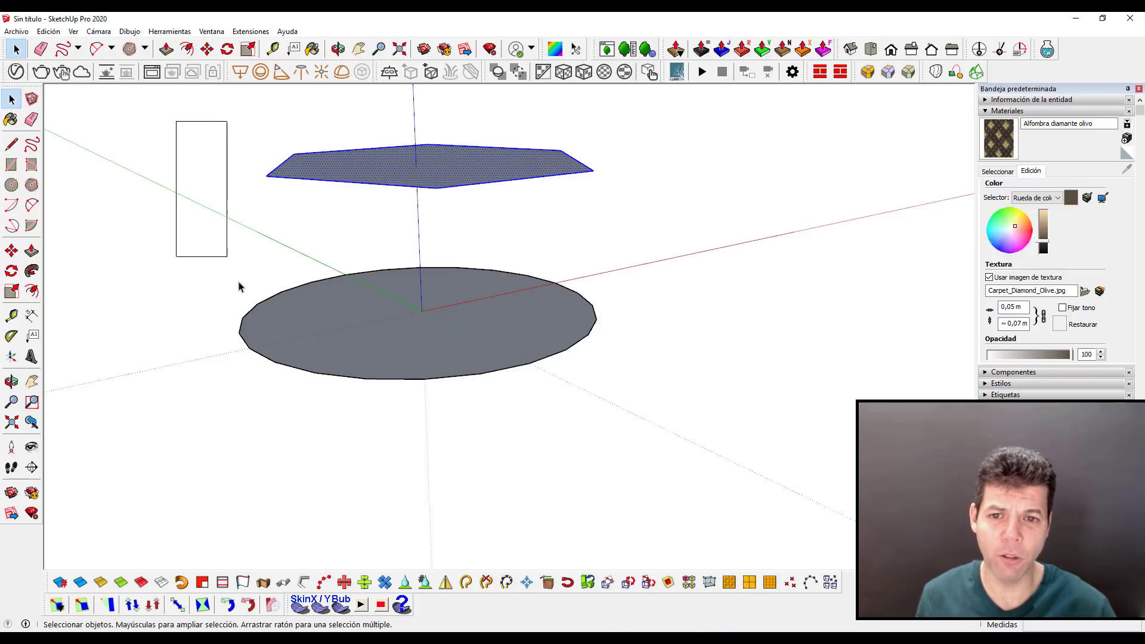
- Loft a spline surface between the circle and hexagon with Curviloft
drag(238, 287, 698, 402)
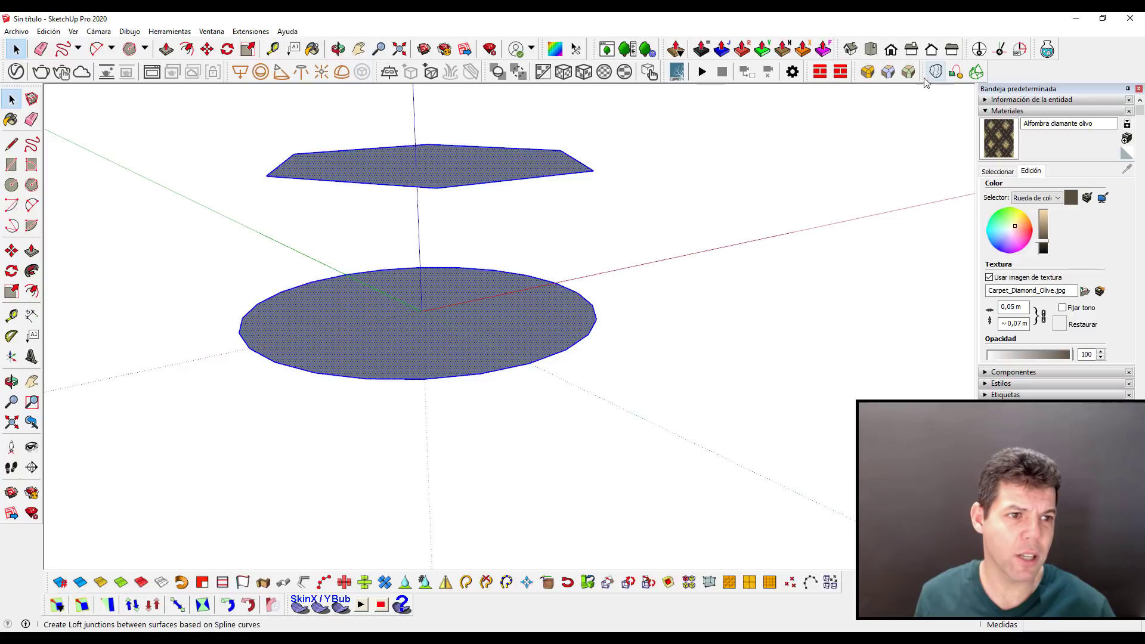
drag(926, 73, 810, 193)
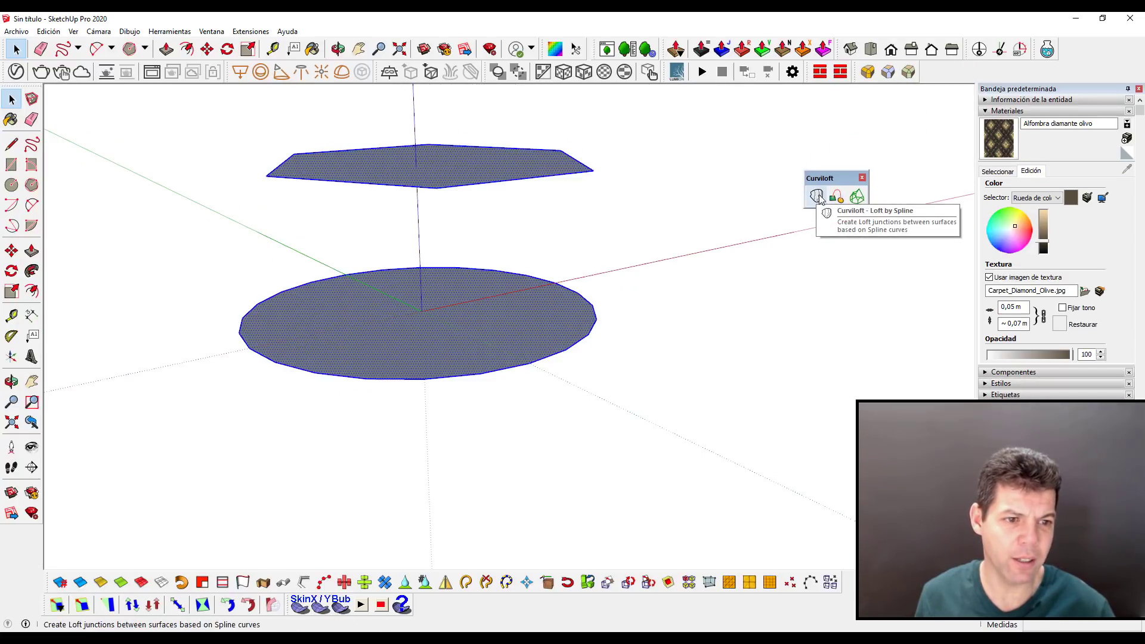
click(817, 195)
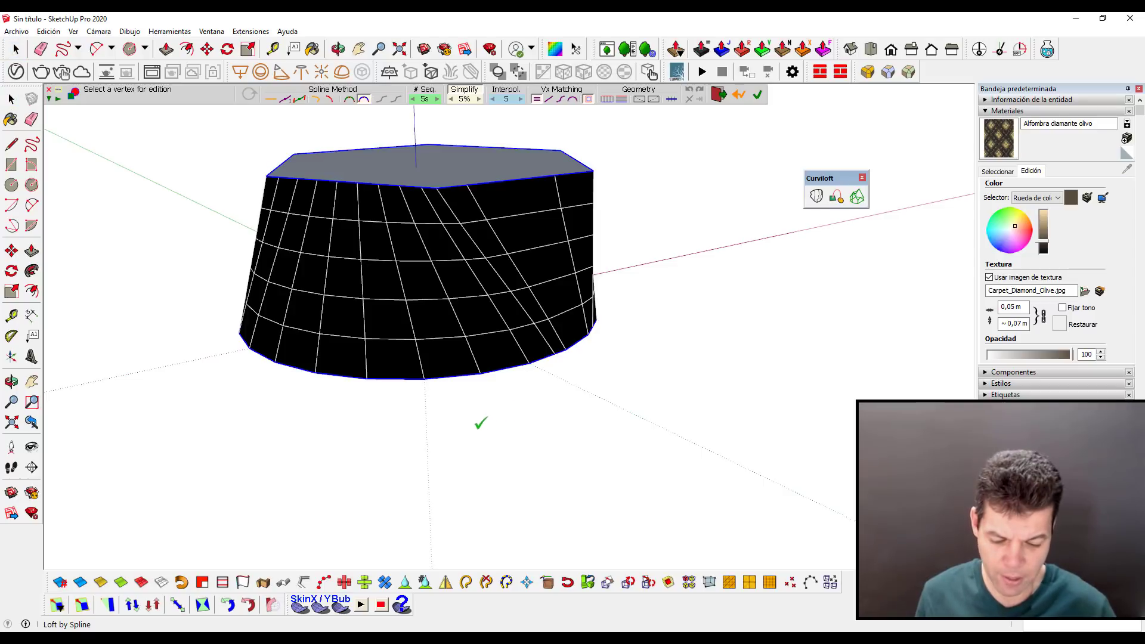
click(423, 427)
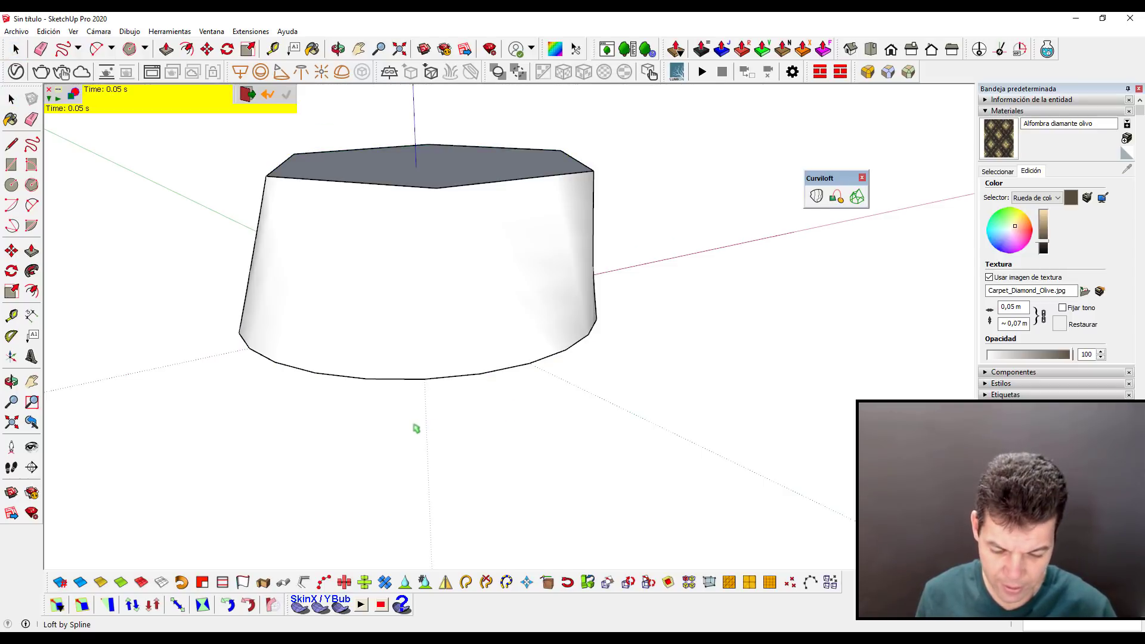
- Orbit around the lofted shape to inspect it, then delete everything
key(o)
drag(316, 388, 306, 396)
drag(724, 479, 753, 427)
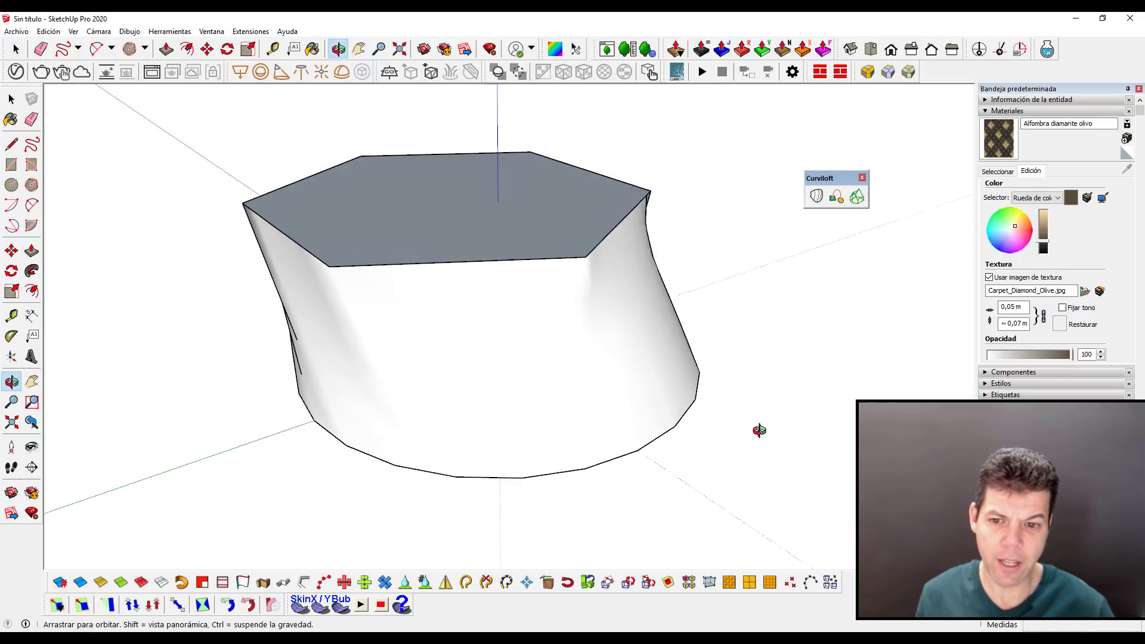
mouse_move(409, 422)
mouse_down()
mouse_move(456, 198)
mouse_move(449, 414)
mouse_up()
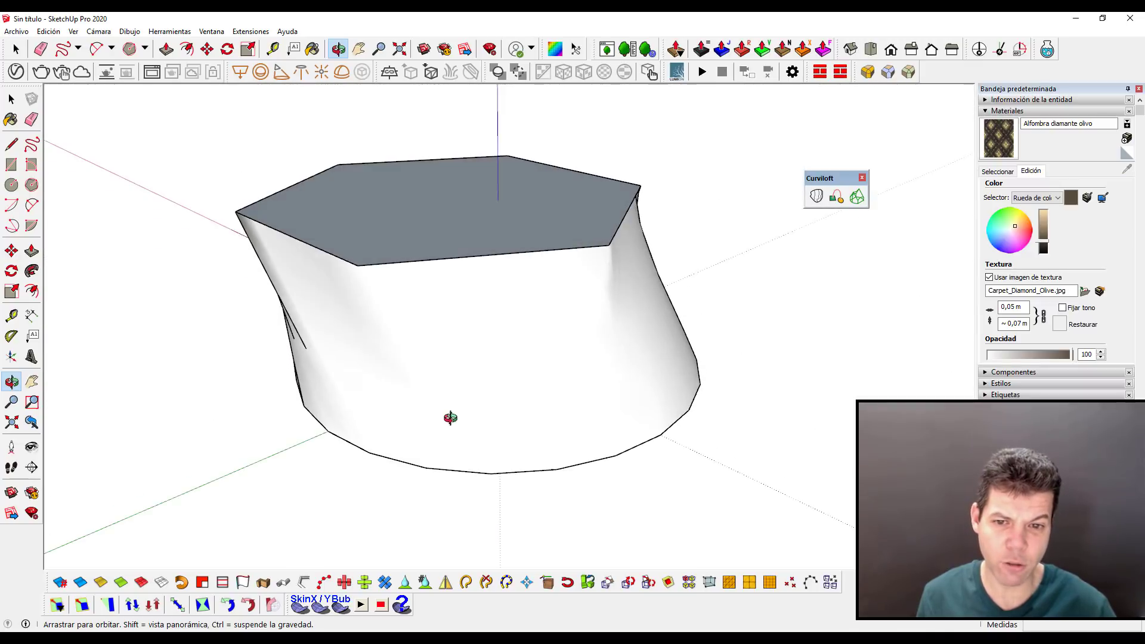
mouse_move(417, 223)
mouse_down()
mouse_move(460, 224)
mouse_move(490, 191)
mouse_move(332, 299)
mouse_move(358, 325)
mouse_move(401, 243)
mouse_move(312, 309)
mouse_up()
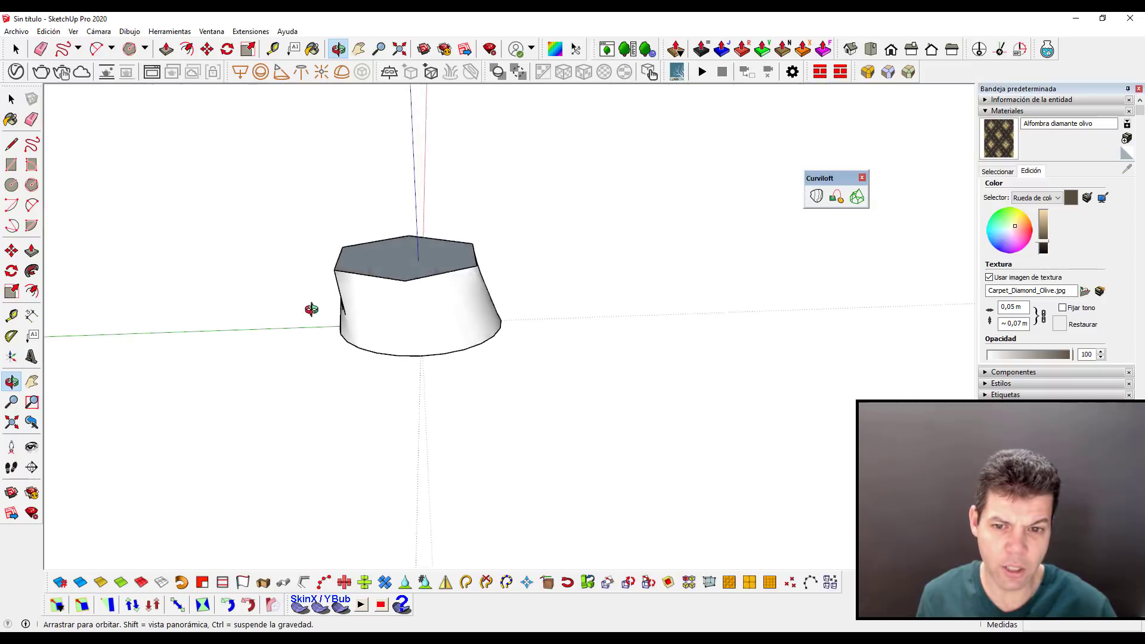
key(space)
key(ctrl+a)
key(Delete)
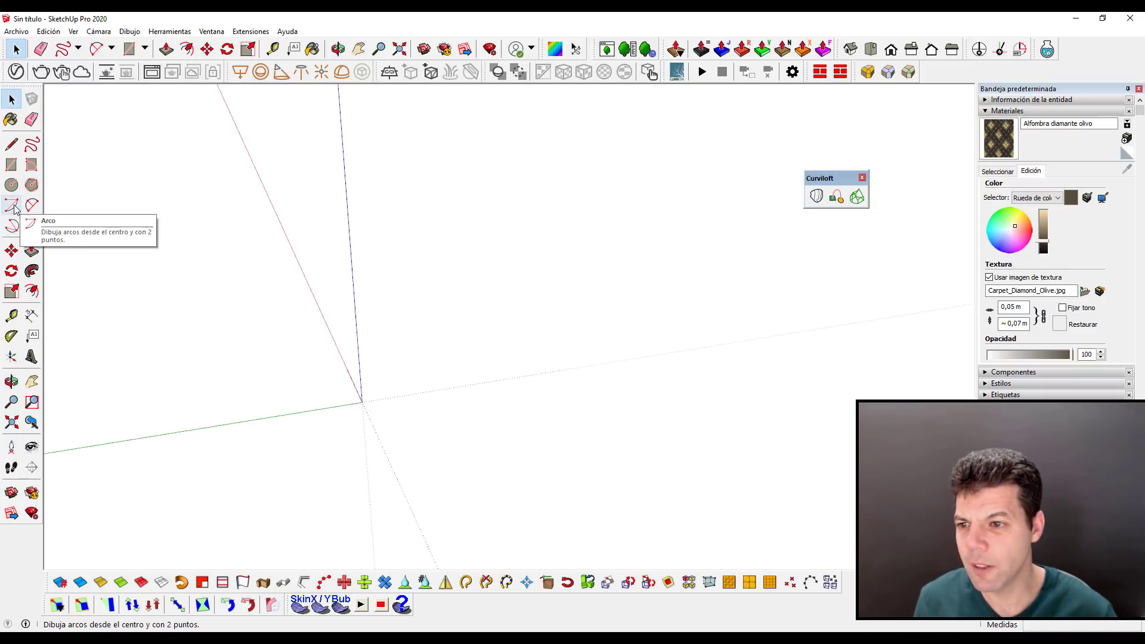
- Finish drawing the second wavy curve with the Freehand tool
click(32, 145)
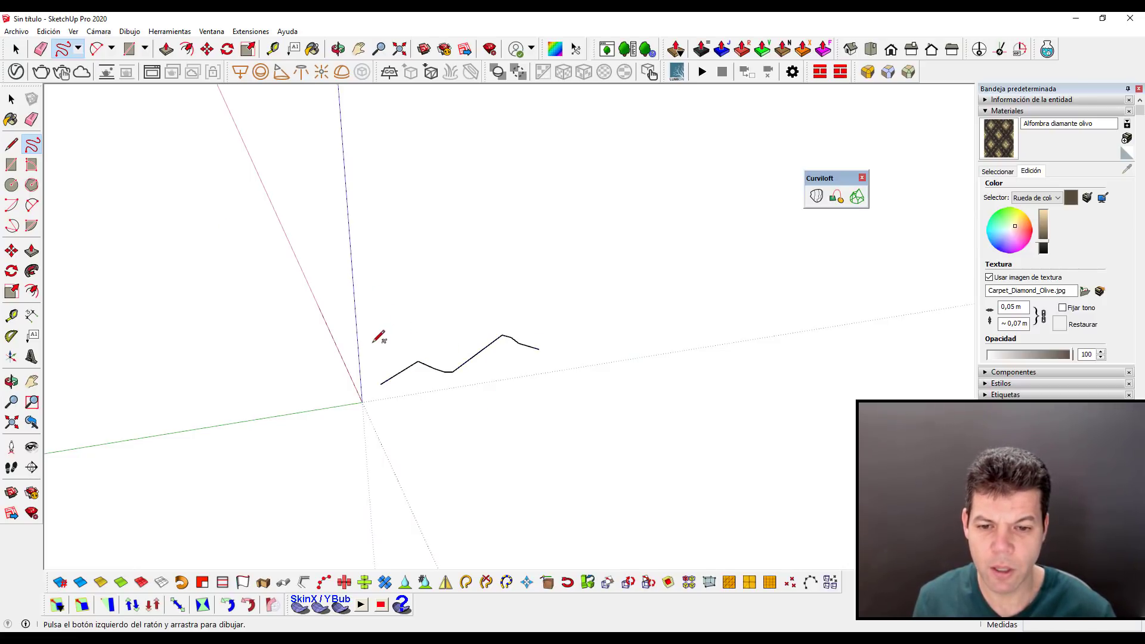
drag(545, 292, 541, 292)
scroll(461, 422, up, 2)
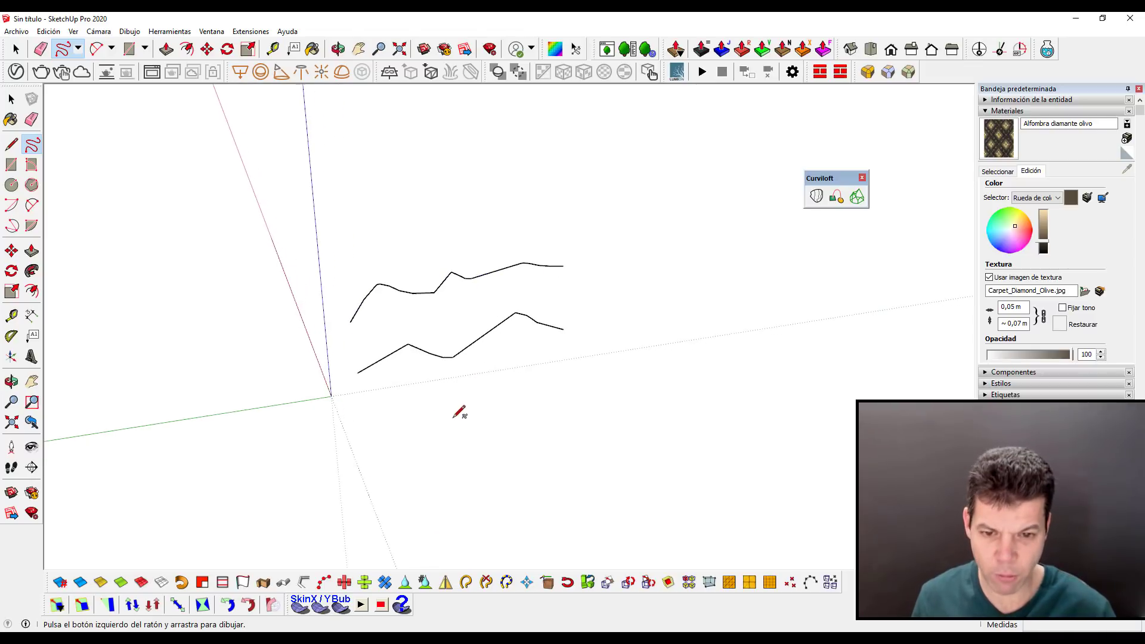
key(space)
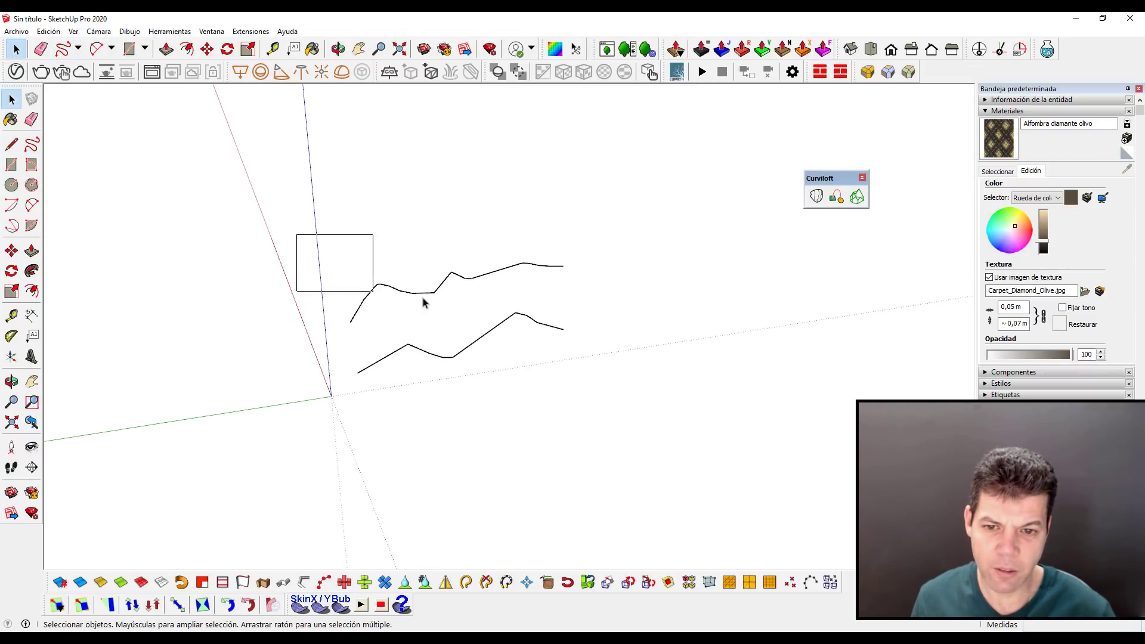
- Move the upper curve higher along the blue axis, then select both curves
drag(424, 303, 629, 323)
middle_drag(581, 382, 453, 475)
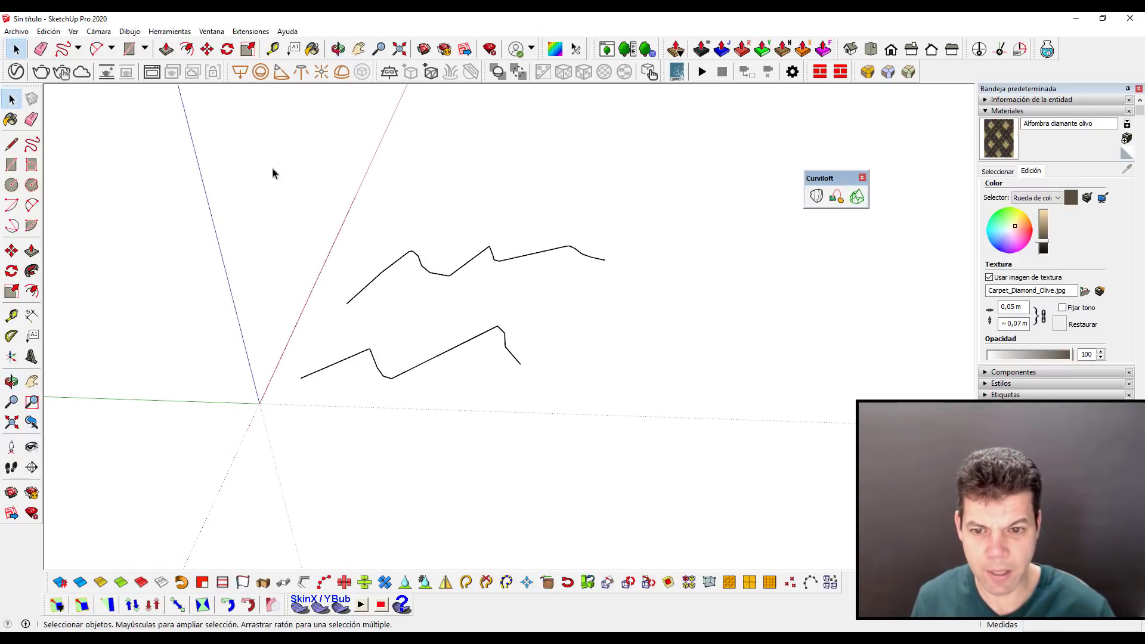
drag(275, 174, 634, 320)
key(m)
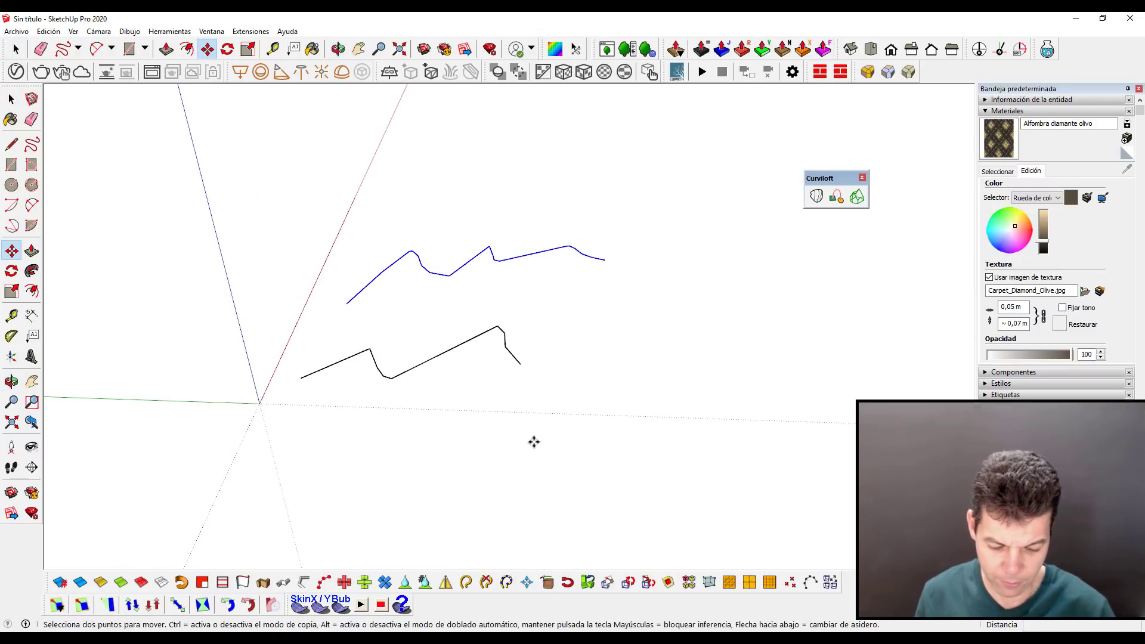
click(533, 450)
click(532, 383)
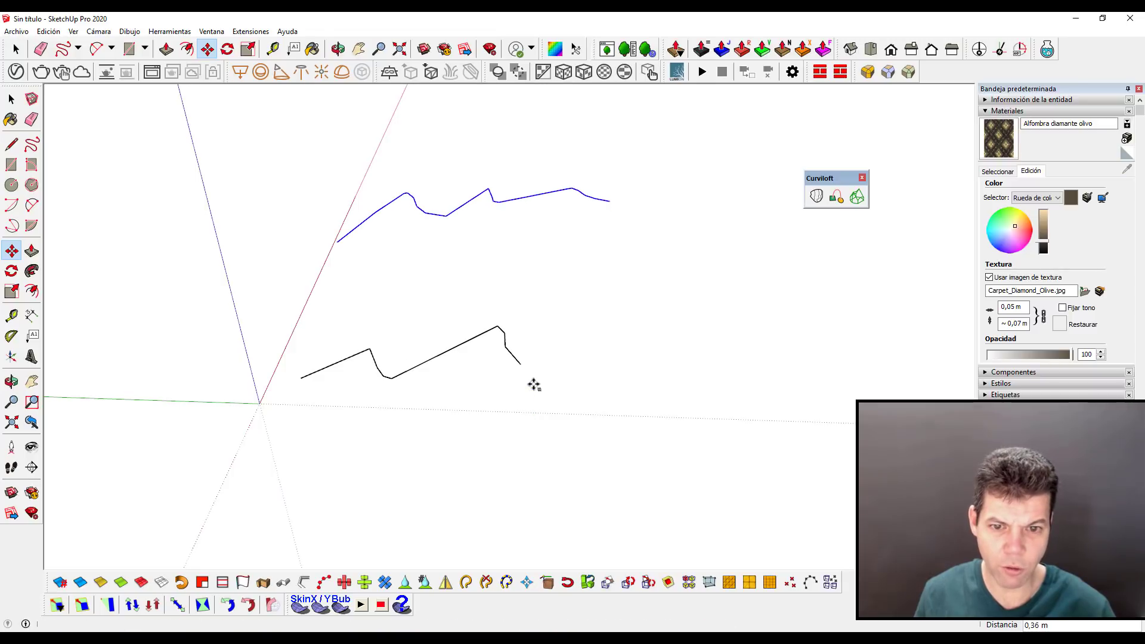
middle_drag(531, 384, 442, 343)
key(space)
mouse_move(337, 210)
mouse_down()
mouse_move(488, 435)
mouse_move(669, 442)
mouse_up()
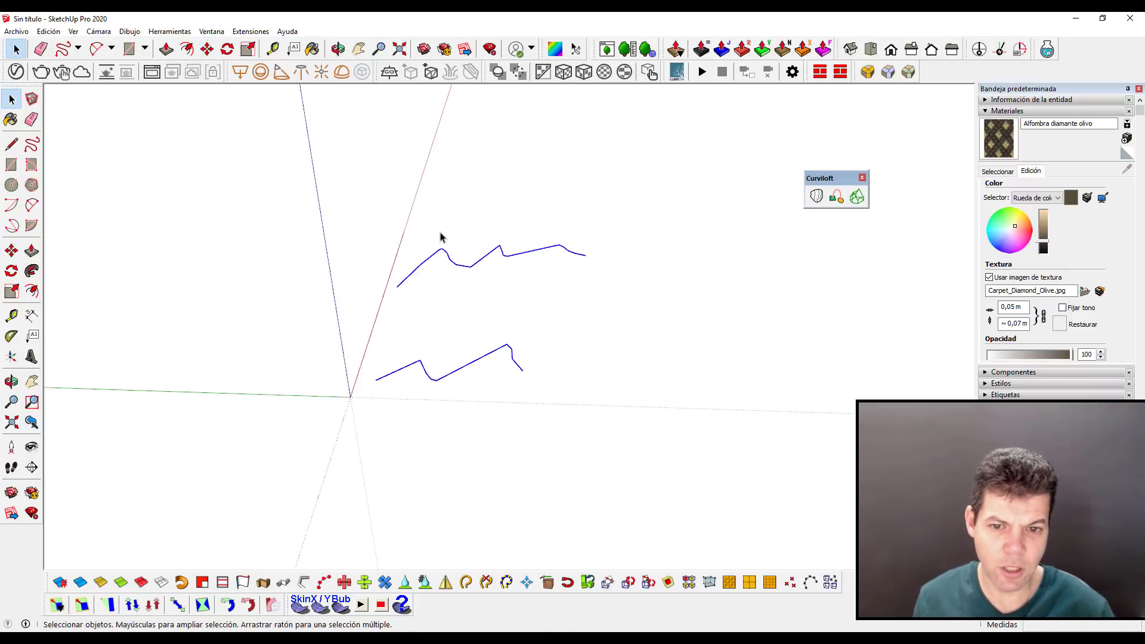
- Loft a spline surface between the two curves and orbit to inspect it
click(816, 196)
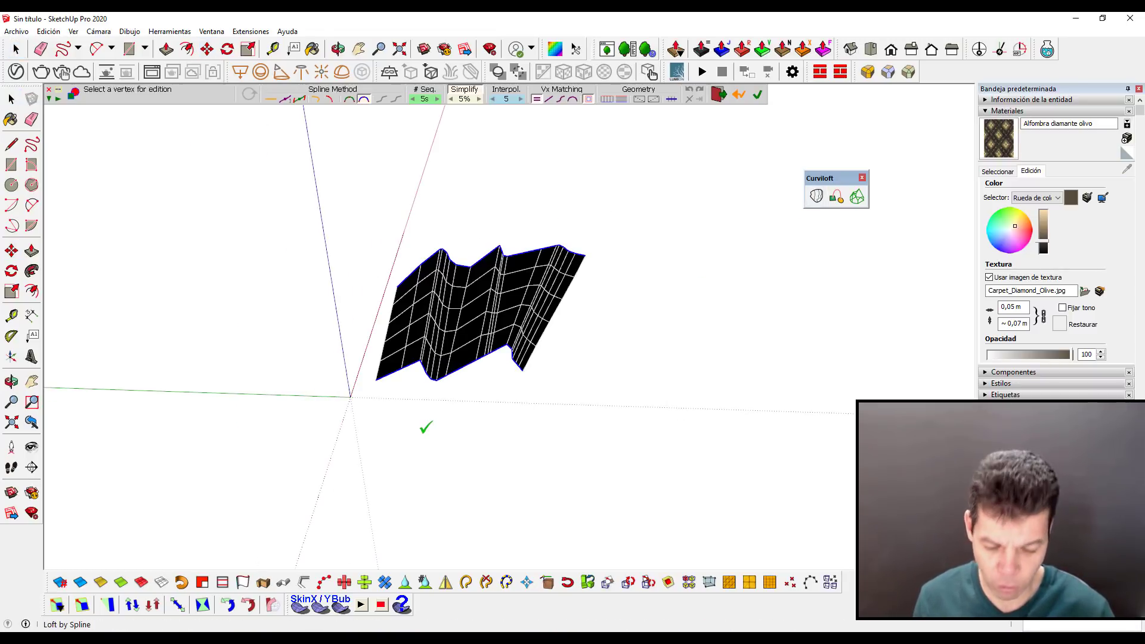
click(434, 445)
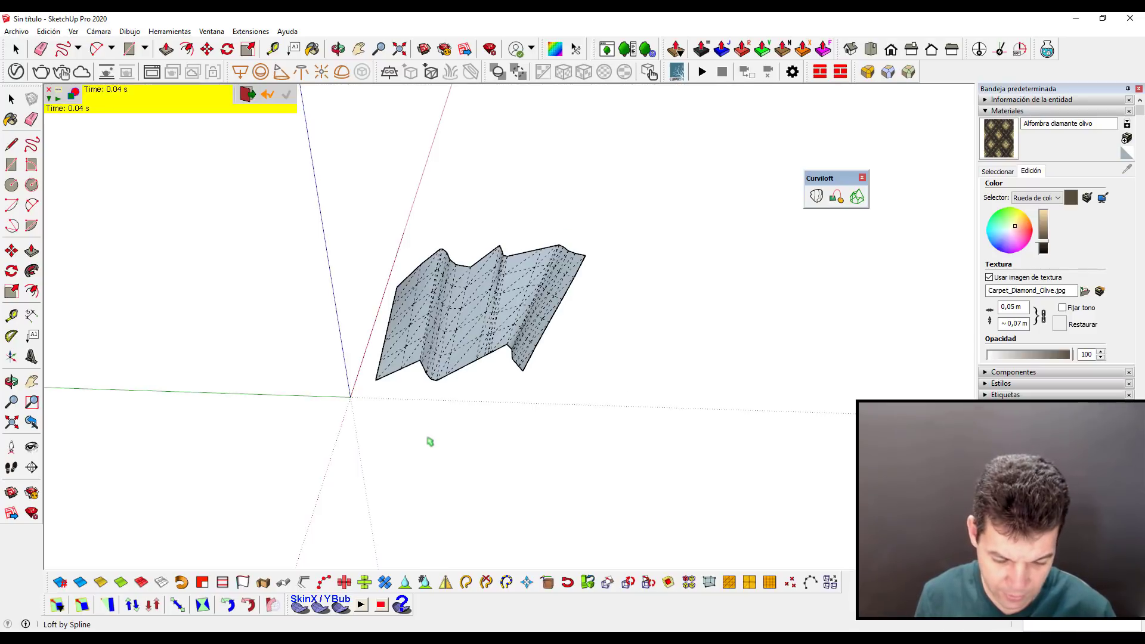
key(space)
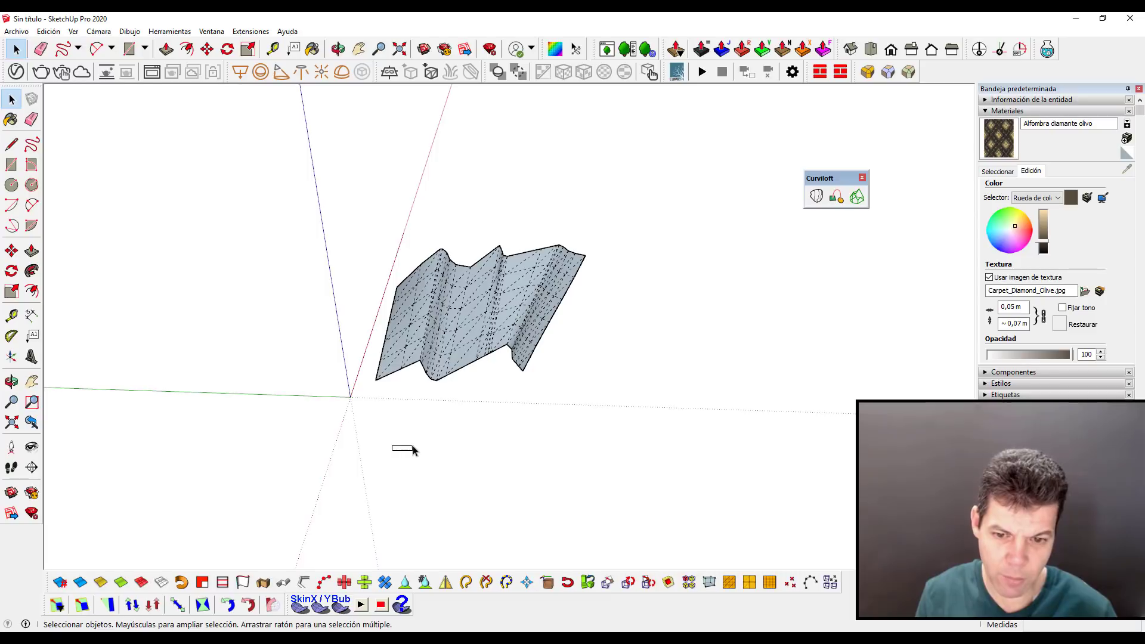
middle_drag(477, 450, 489, 419)
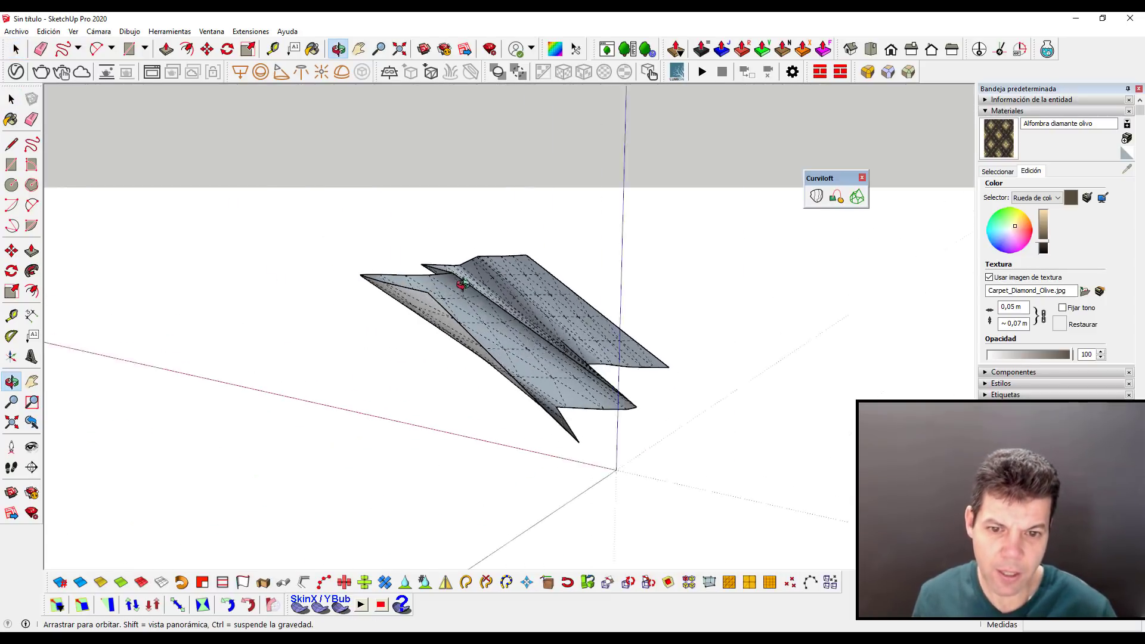
mouse_move(490, 419)
mouse_down()
mouse_move(690, 388)
mouse_move(753, 173)
mouse_move(350, 306)
mouse_move(641, 341)
mouse_move(352, 248)
mouse_move(460, 263)
mouse_move(470, 383)
mouse_move(354, 501)
mouse_move(582, 332)
mouse_move(610, 404)
mouse_move(407, 330)
mouse_move(588, 346)
mouse_move(414, 324)
mouse_move(332, 388)
mouse_move(279, 400)
mouse_move(297, 329)
mouse_move(404, 378)
mouse_move(584, 355)
mouse_move(625, 303)
mouse_move(639, 340)
mouse_move(449, 416)
mouse_move(378, 332)
mouse_move(429, 378)
mouse_move(500, 370)
mouse_move(573, 324)
mouse_move(608, 355)
mouse_move(532, 403)
mouse_move(590, 437)
mouse_move(835, 370)
mouse_move(468, 378)
mouse_move(692, 418)
mouse_up()
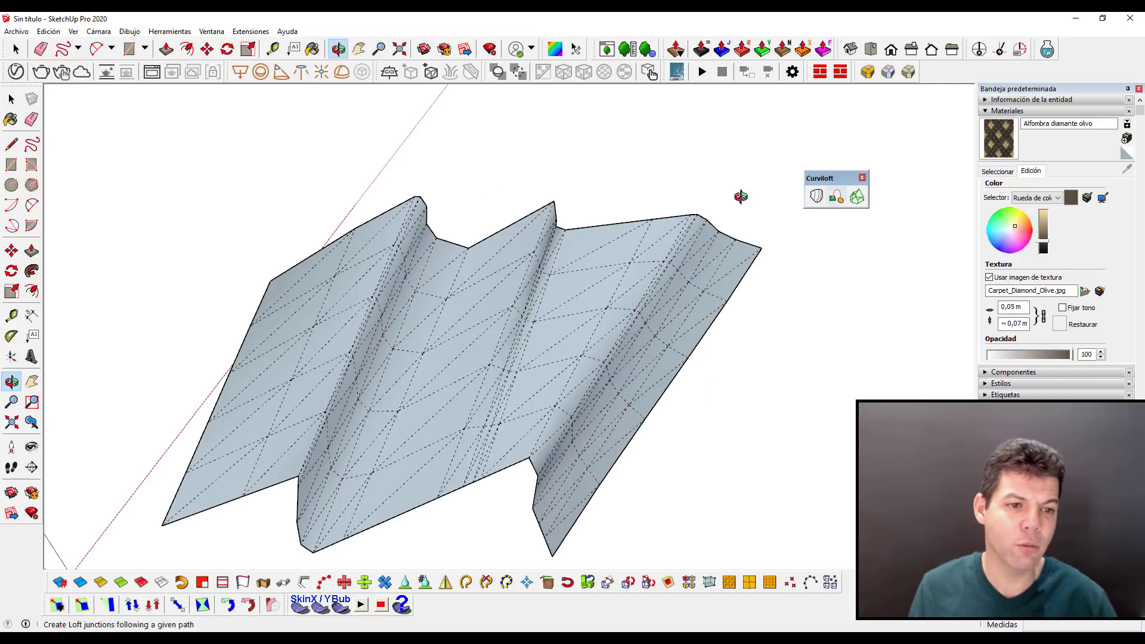
- Dock the Curviloft toolbar, delete the whole model, and bring up Chrome's Curviloft page
click(11, 99)
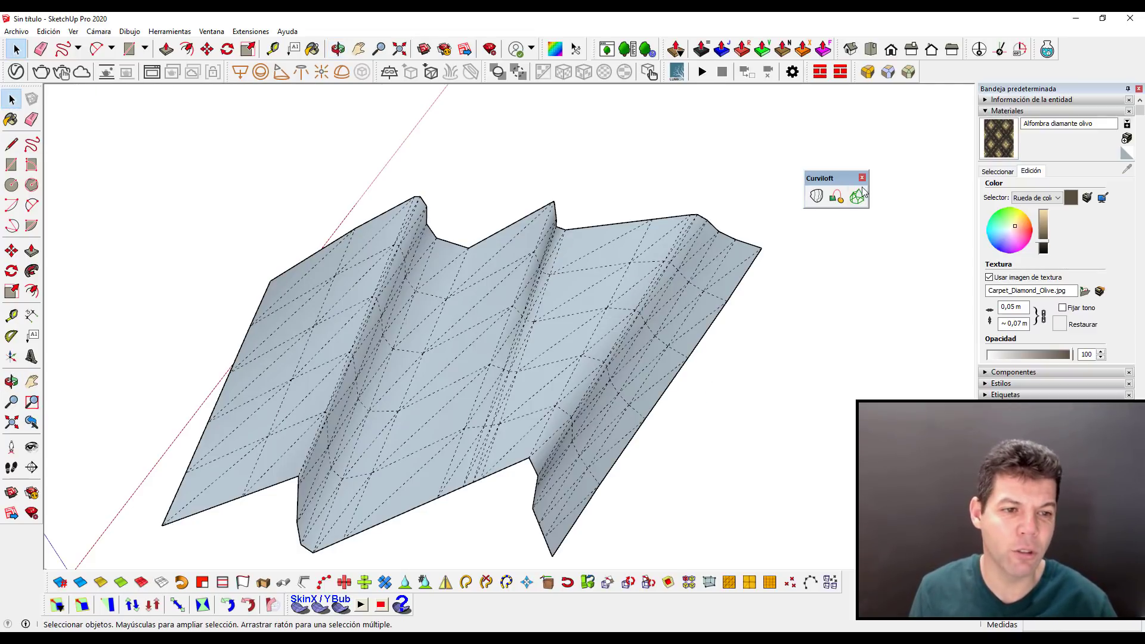
drag(833, 177, 942, 100)
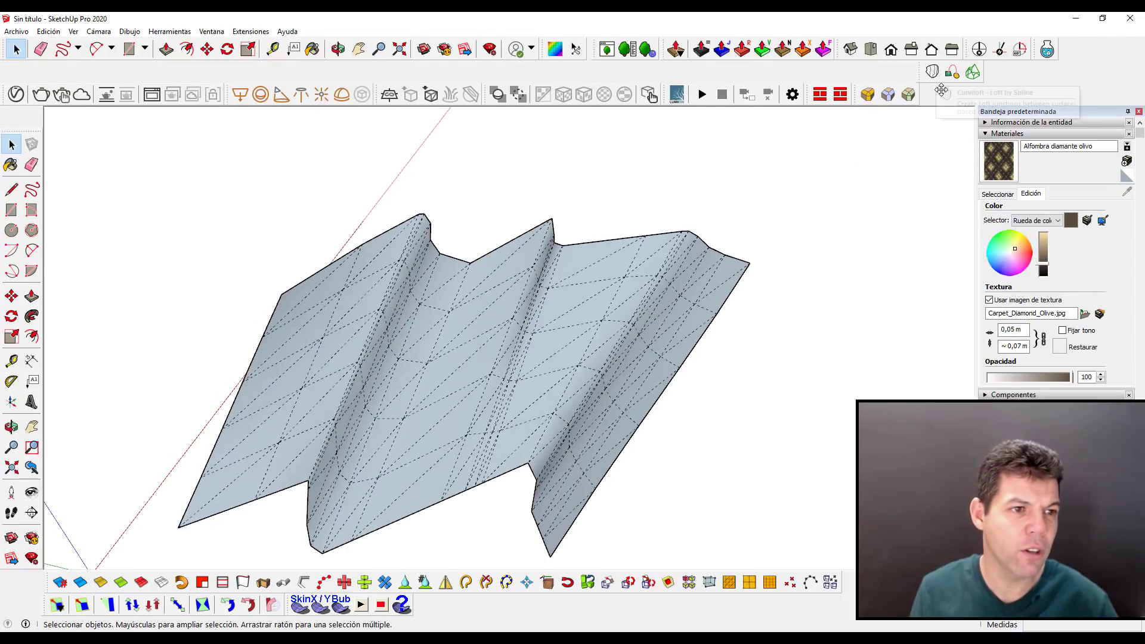
drag(153, 171, 793, 557)
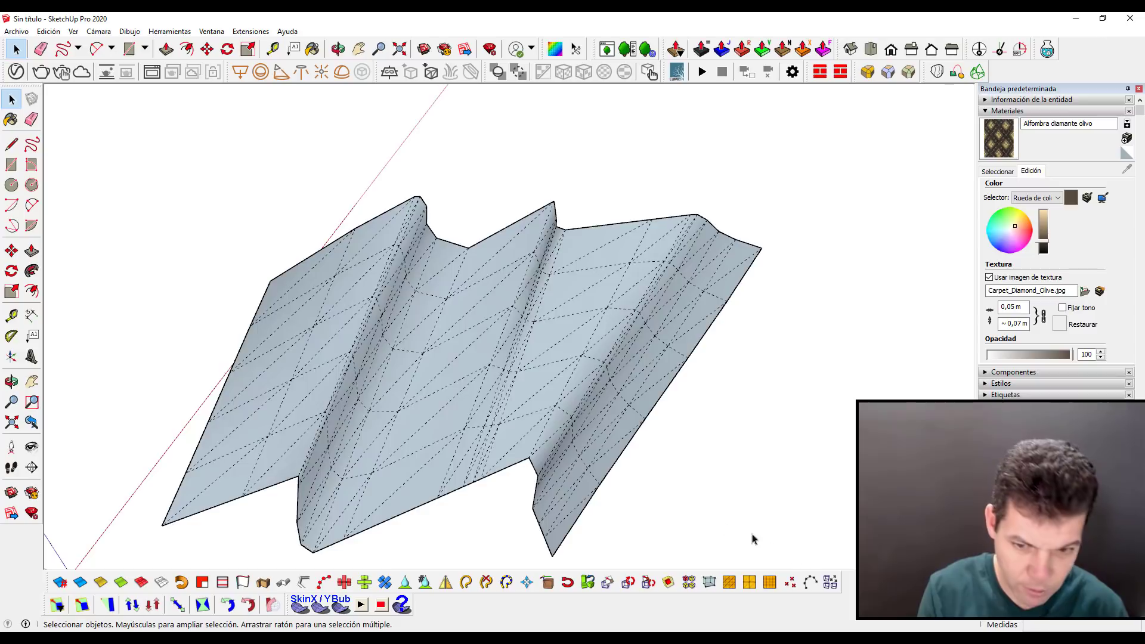
scroll(710, 513, down, 2)
key(ctrl+a)
key(Delete)
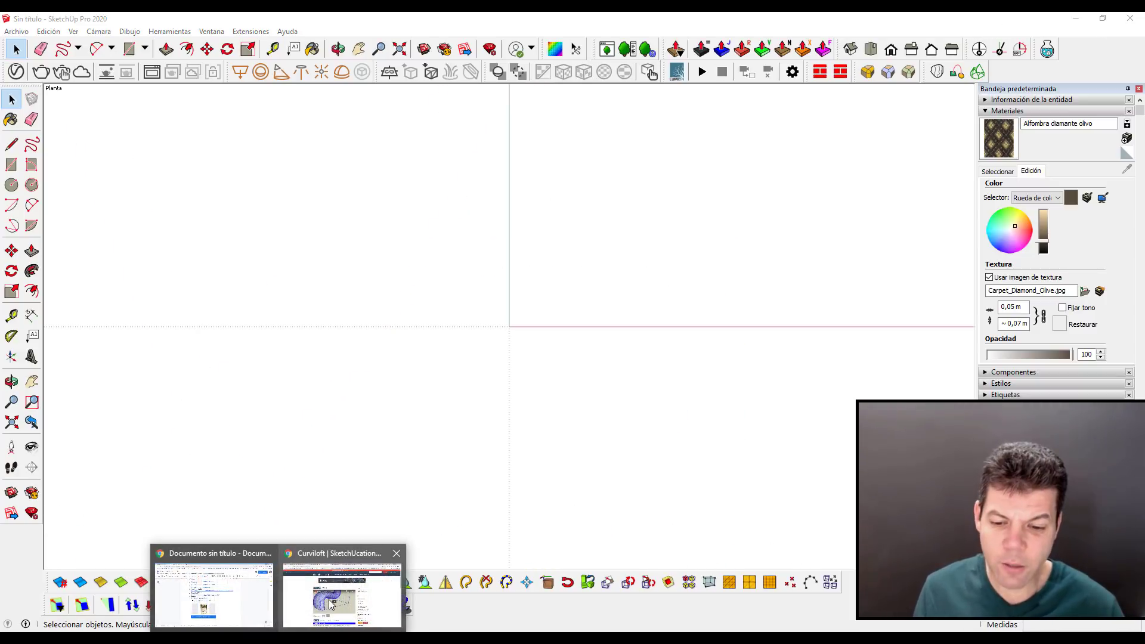
click(332, 602)
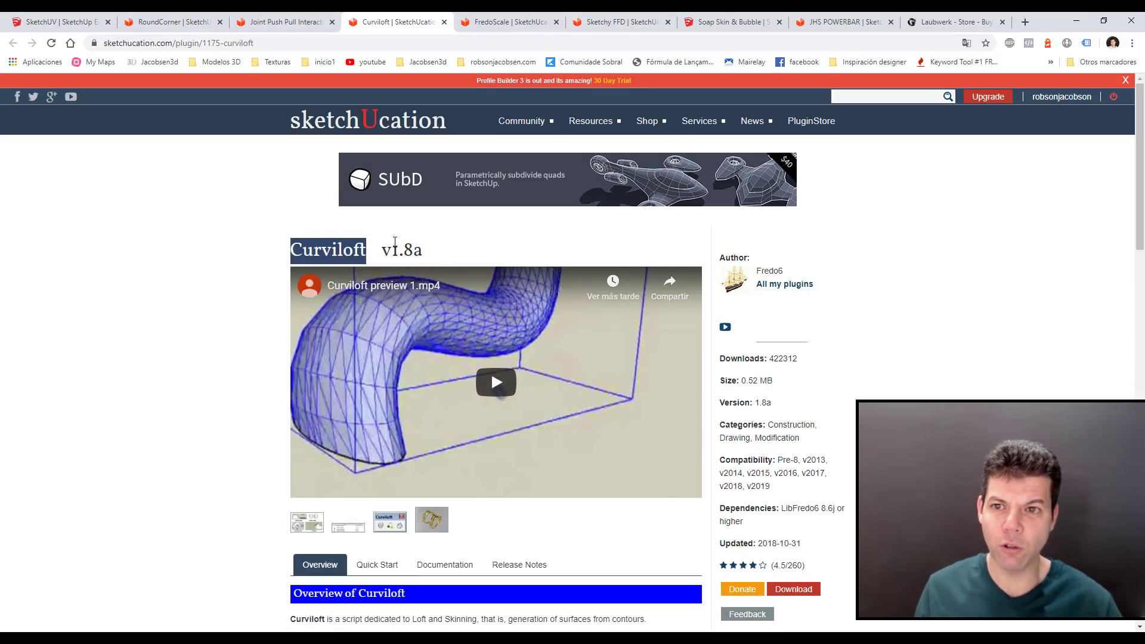
- Scroll through the FredoScale v3.1a overview of scaling, tapering, bending and twisting
click(501, 21)
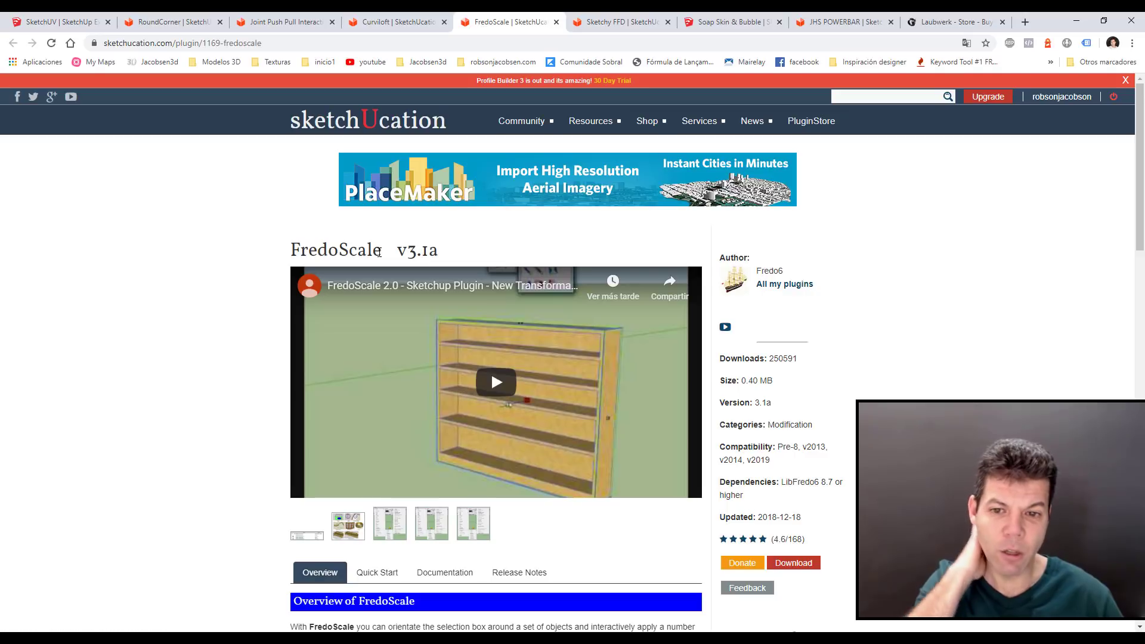
mouse_move(385, 250)
mouse_down()
mouse_move(439, 251)
mouse_move(295, 250)
mouse_up()
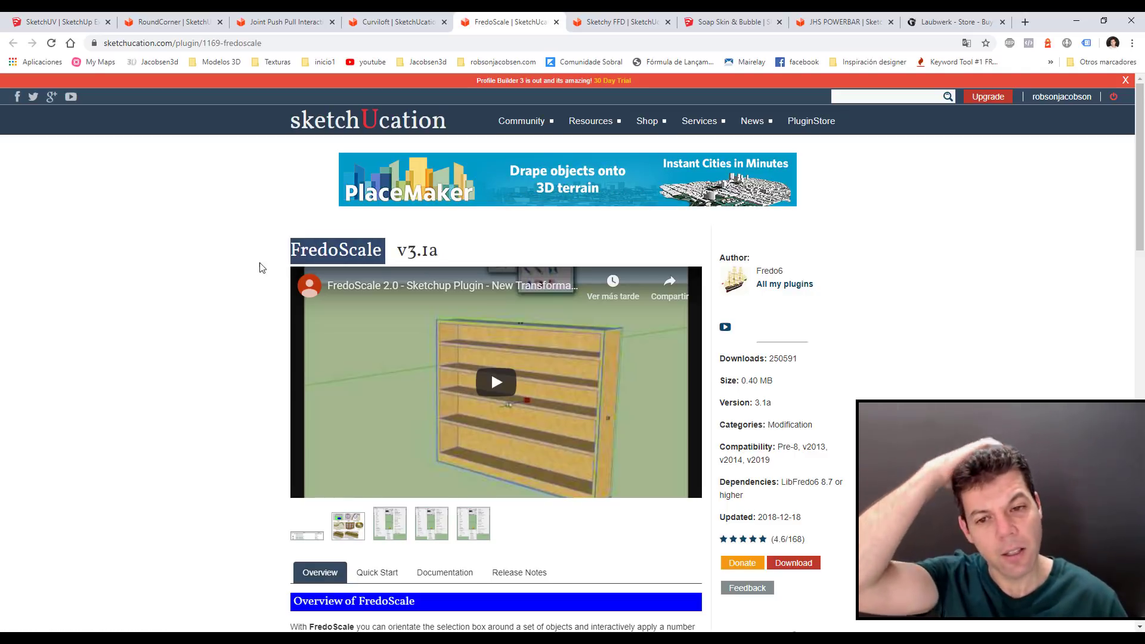
scroll(340, 420, down, 3)
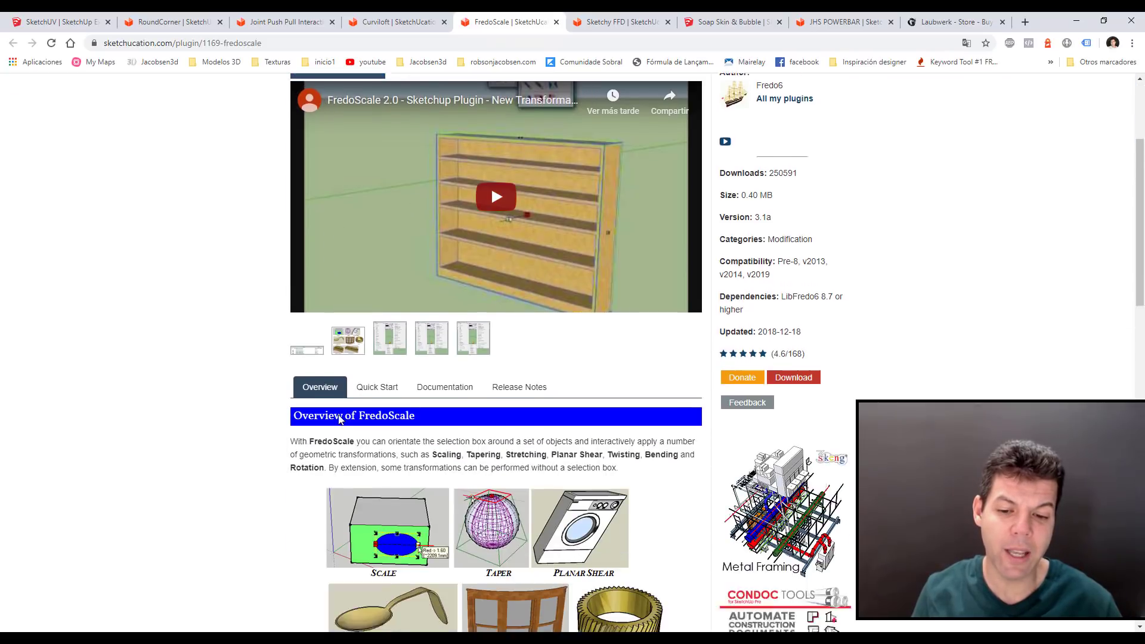
scroll(340, 419, down, 1)
scroll(339, 419, up, 3)
scroll(339, 413, down, 2)
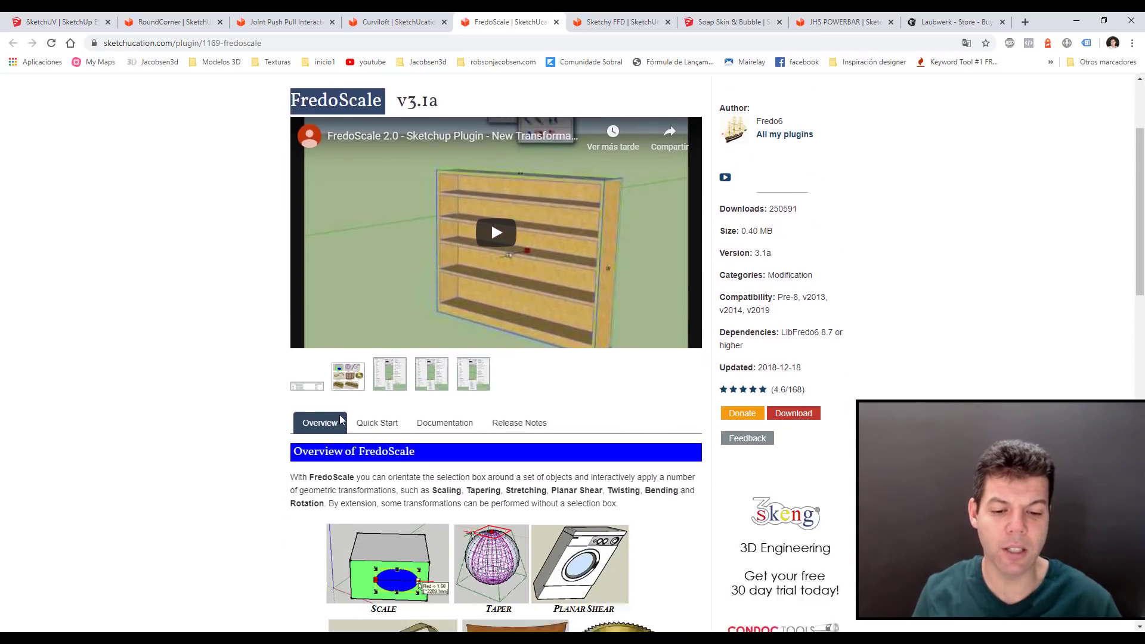
scroll(338, 413, down, 2)
scroll(340, 413, down, 3)
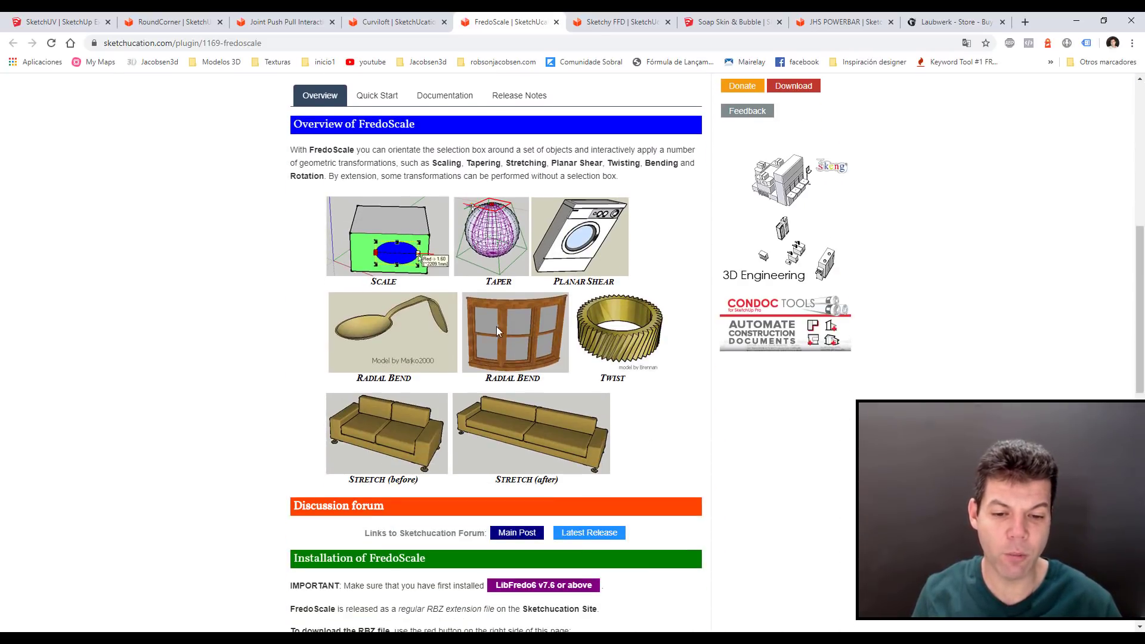
scroll(570, 292, down, 4)
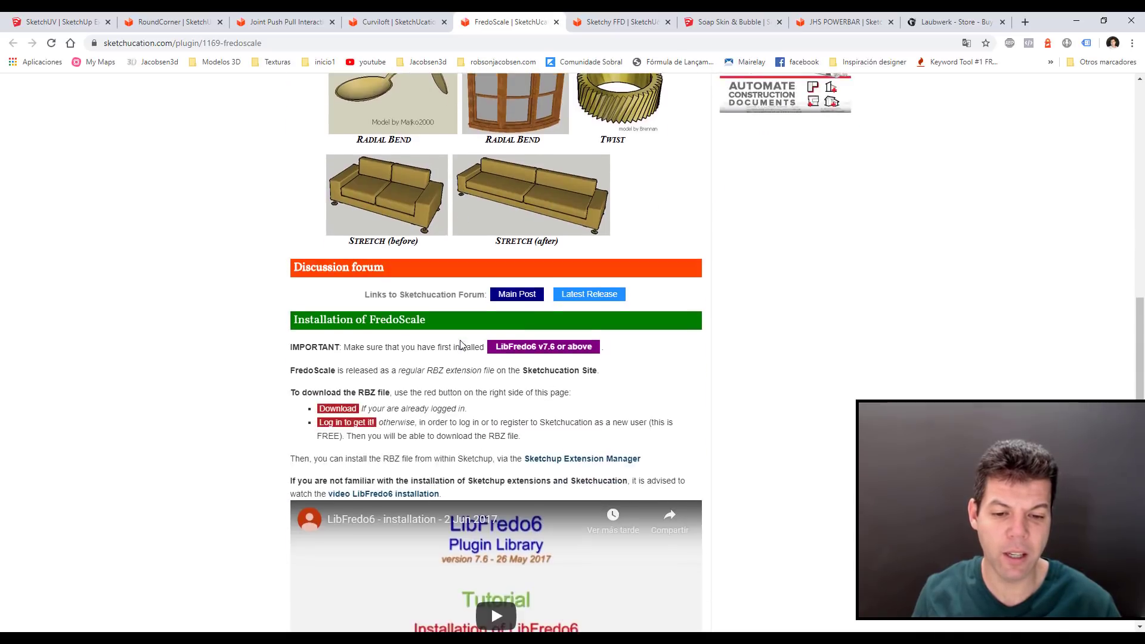
scroll(570, 281, up, 4)
scroll(465, 345, up, 3)
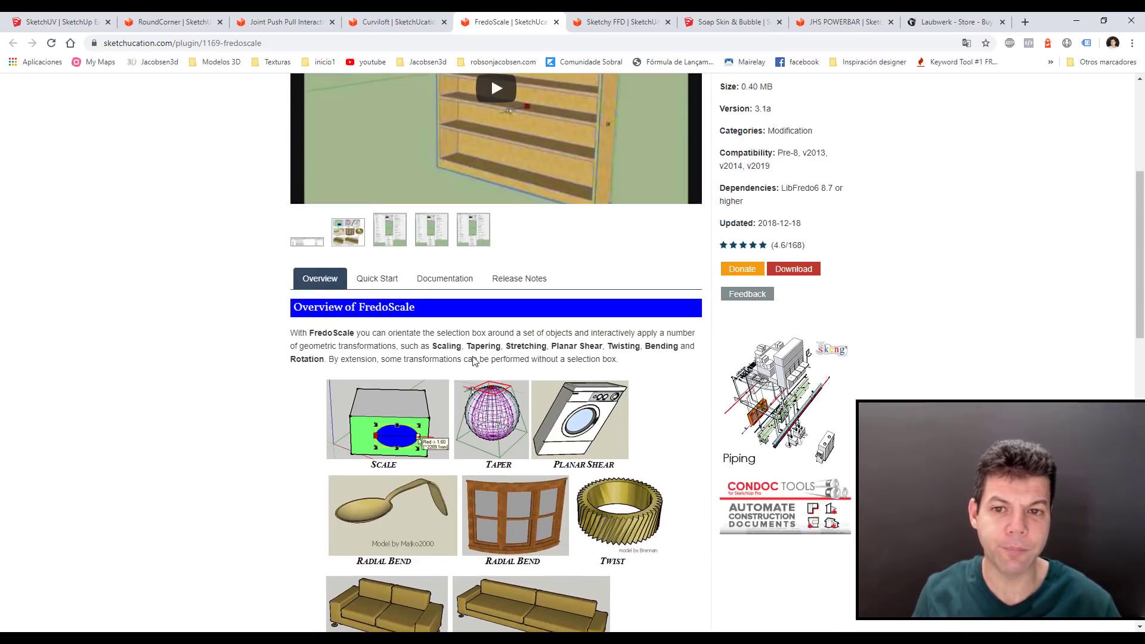
scroll(492, 298, up, 2)
scroll(555, 334, down, 3)
scroll(554, 334, up, 3)
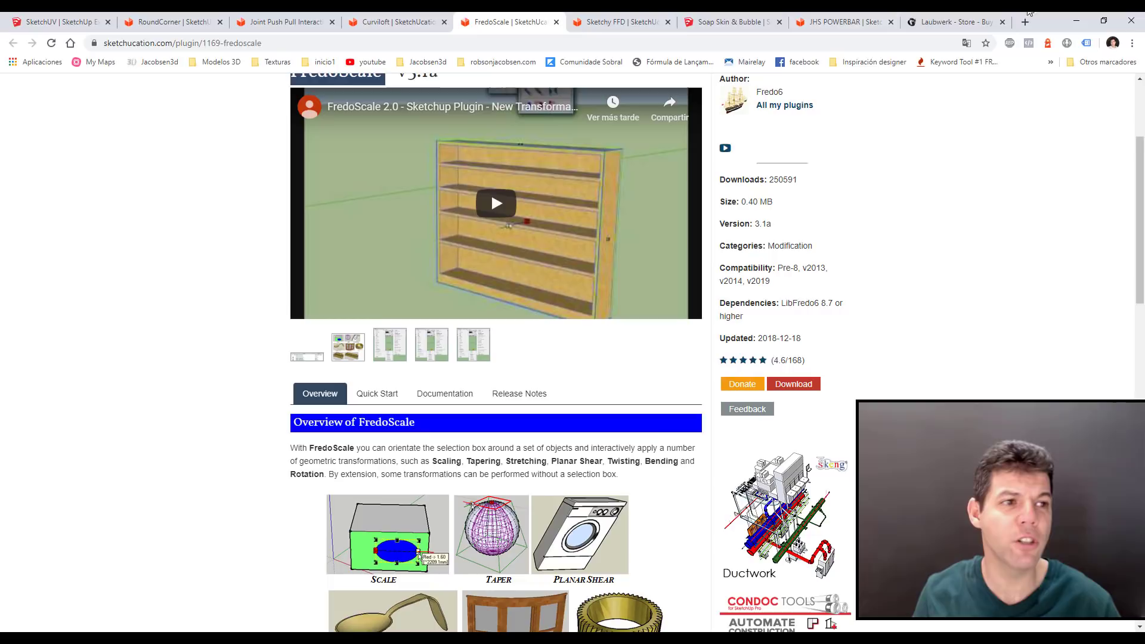
- Back in SketchUp's front view, draw a rectangle face on the ground line
click(1079, 22)
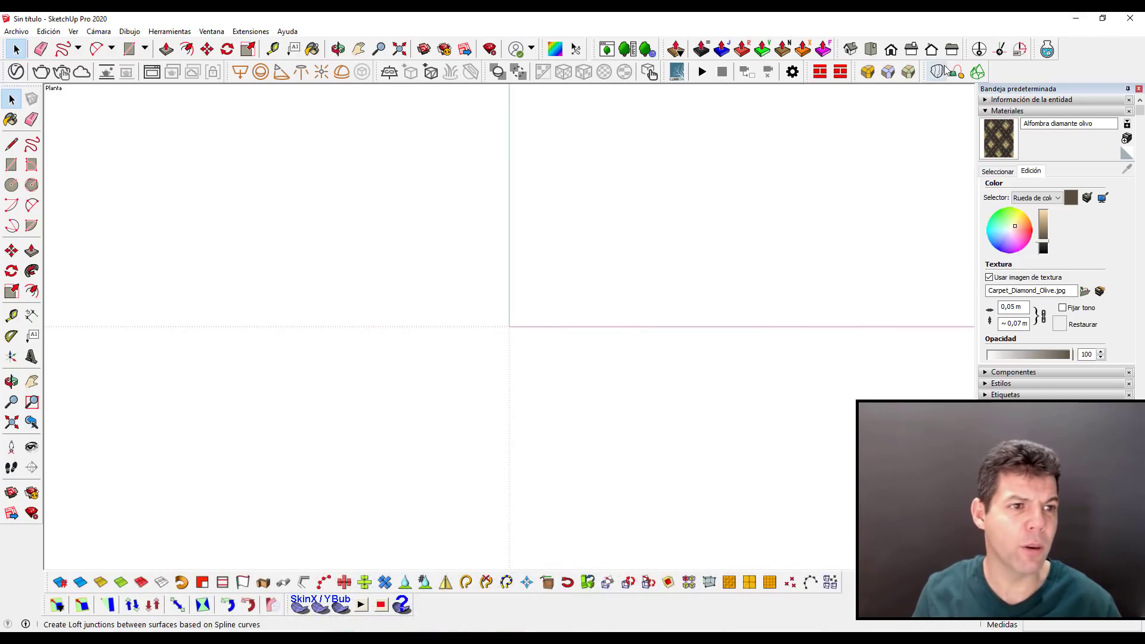
click(891, 50)
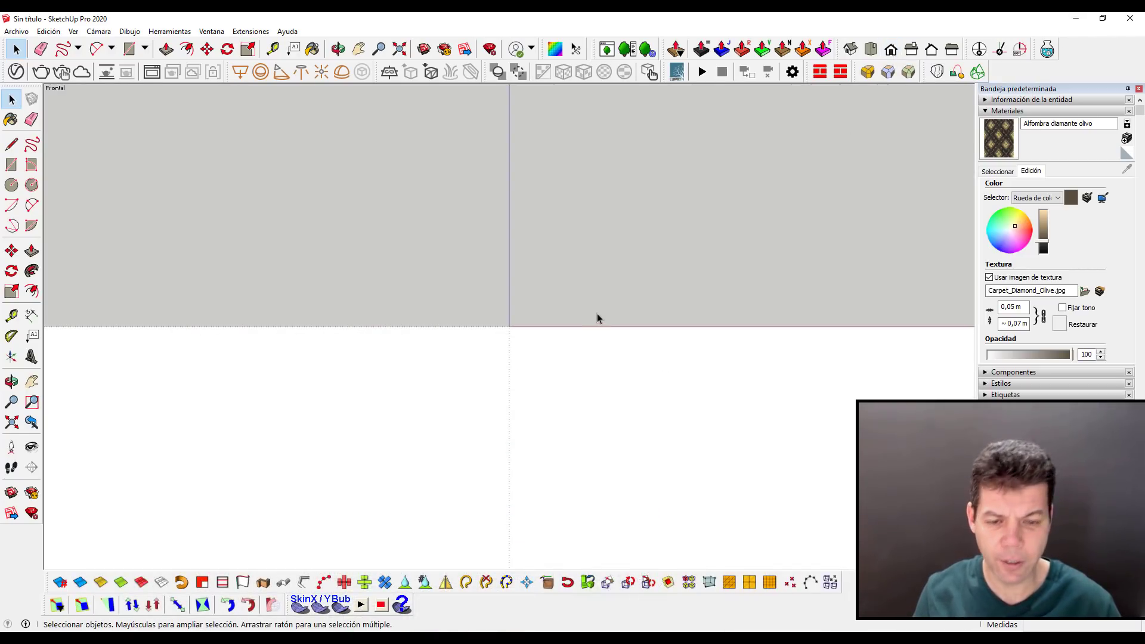
click(11, 165)
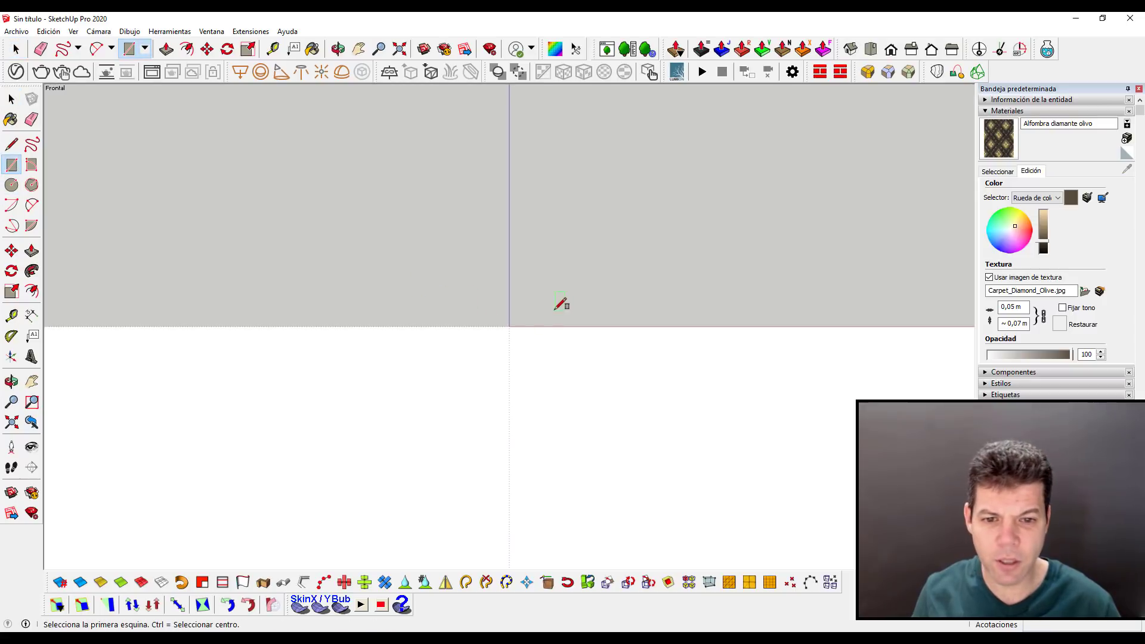
click(528, 322)
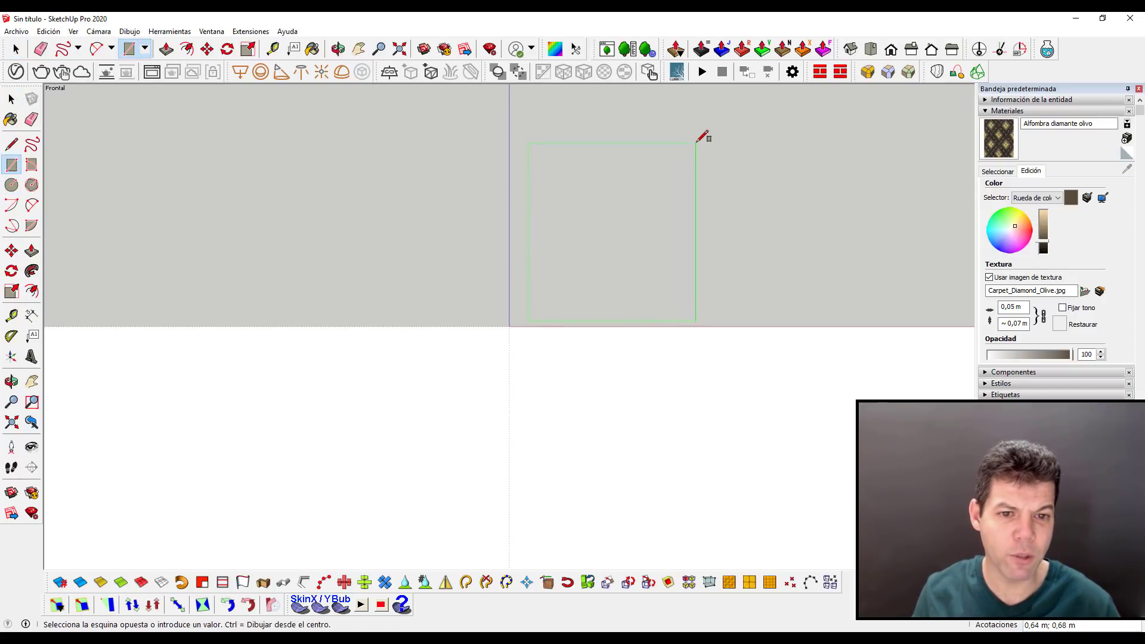
click(696, 140)
scroll(617, 220, up, 1)
- Offset the rectangle's border inward to form a frame face
key(space)
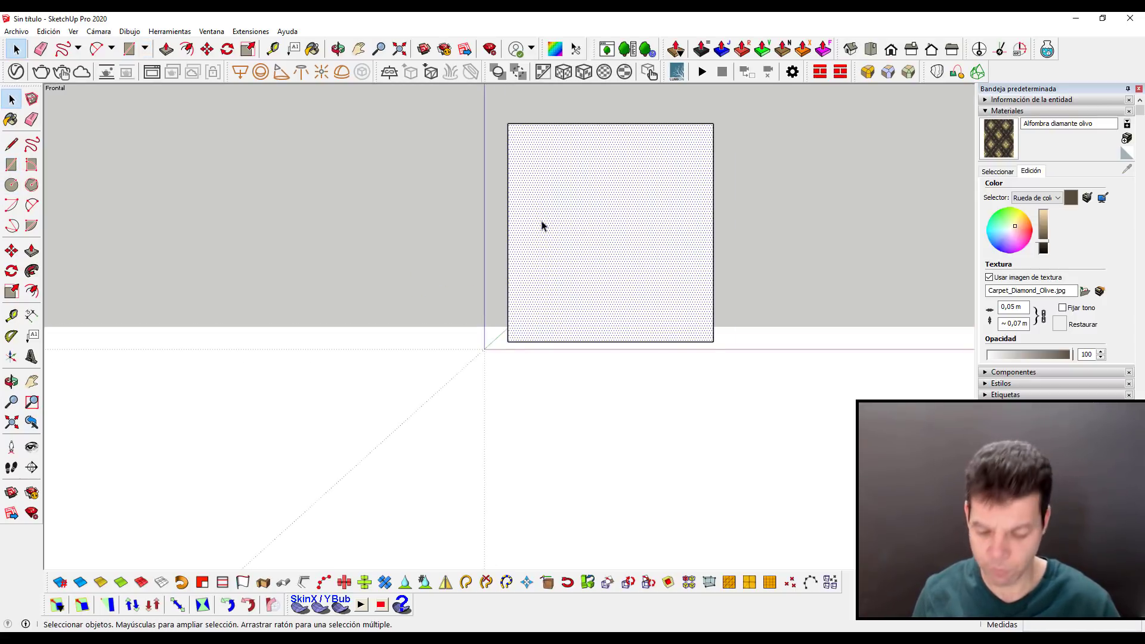
scroll(540, 227, up, 1)
key(f)
click(508, 235)
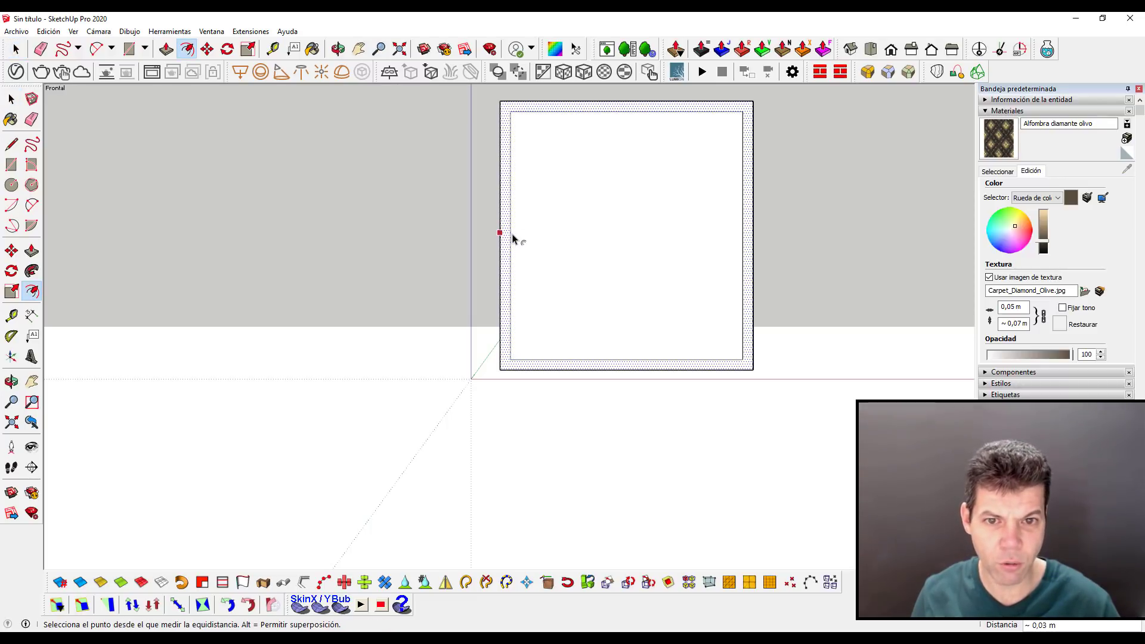
click(531, 263)
- Push/pull the frame face into a deep box frame, viewed in perspective
key(o)
mouse_move(534, 258)
mouse_down()
mouse_move(555, 301)
mouse_move(785, 403)
mouse_up()
key(p)
click(509, 355)
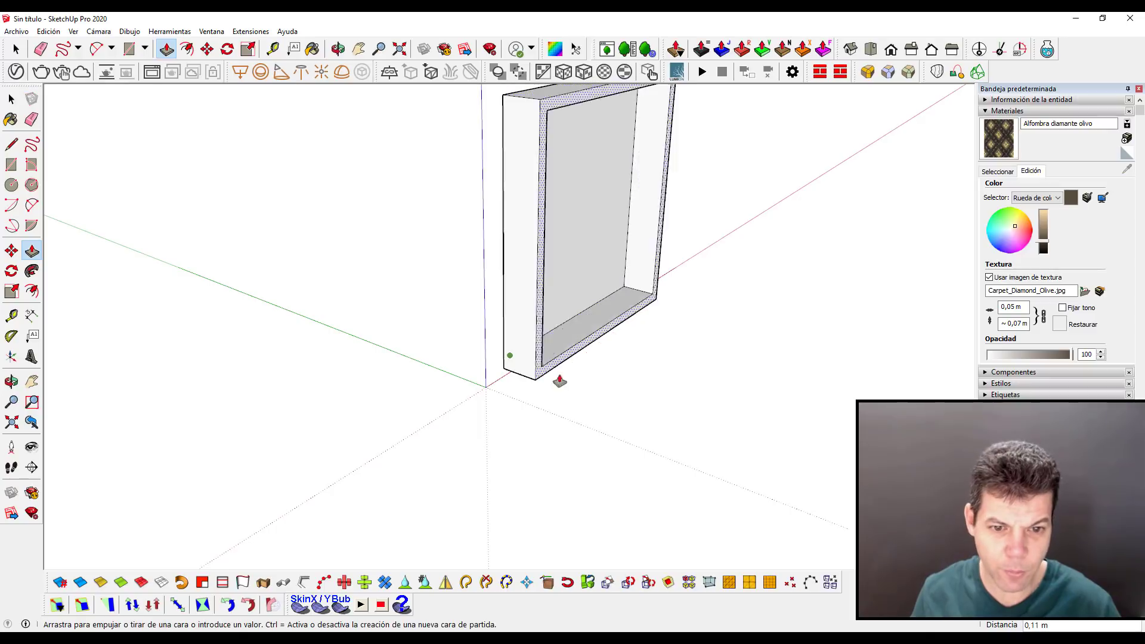
click(587, 390)
key(o)
mouse_move(618, 416)
mouse_down()
mouse_move(508, 381)
mouse_move(399, 375)
mouse_move(480, 388)
mouse_move(508, 373)
mouse_move(503, 312)
mouse_move(518, 327)
mouse_up()
scroll(503, 312, up, 3)
key(space)
scroll(429, 310, down, 2)
scroll(387, 227, down, 1)
- Group the whole box frame and undock the FredoScale toolbar as a floating panel
drag(353, 151, 660, 440)
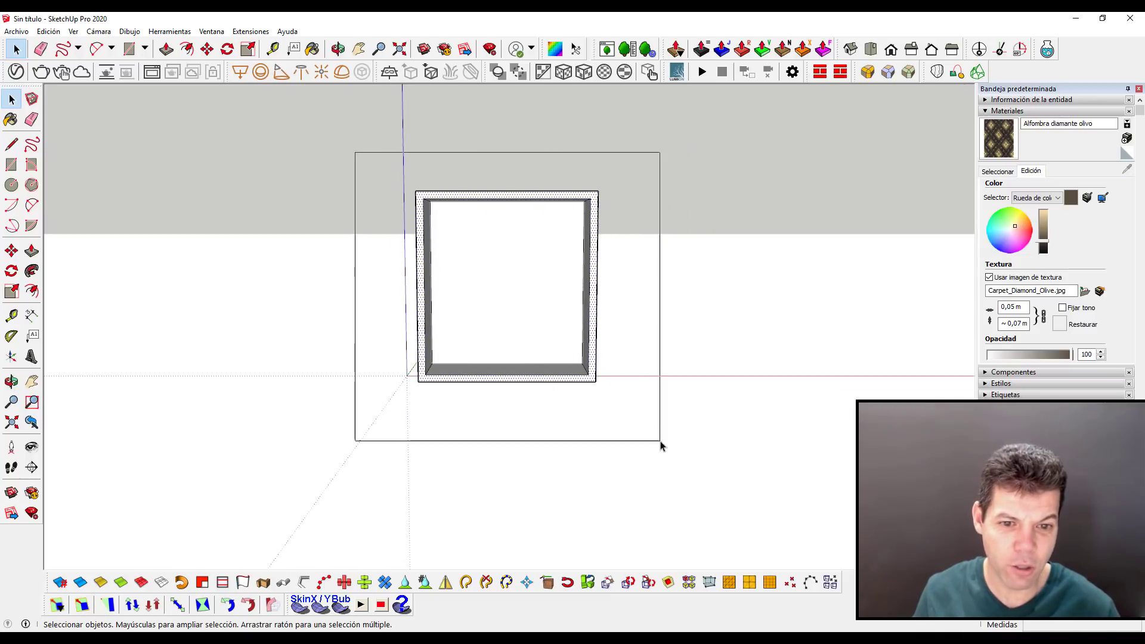
right_click(508, 304)
click(546, 403)
scroll(497, 279, up, 2)
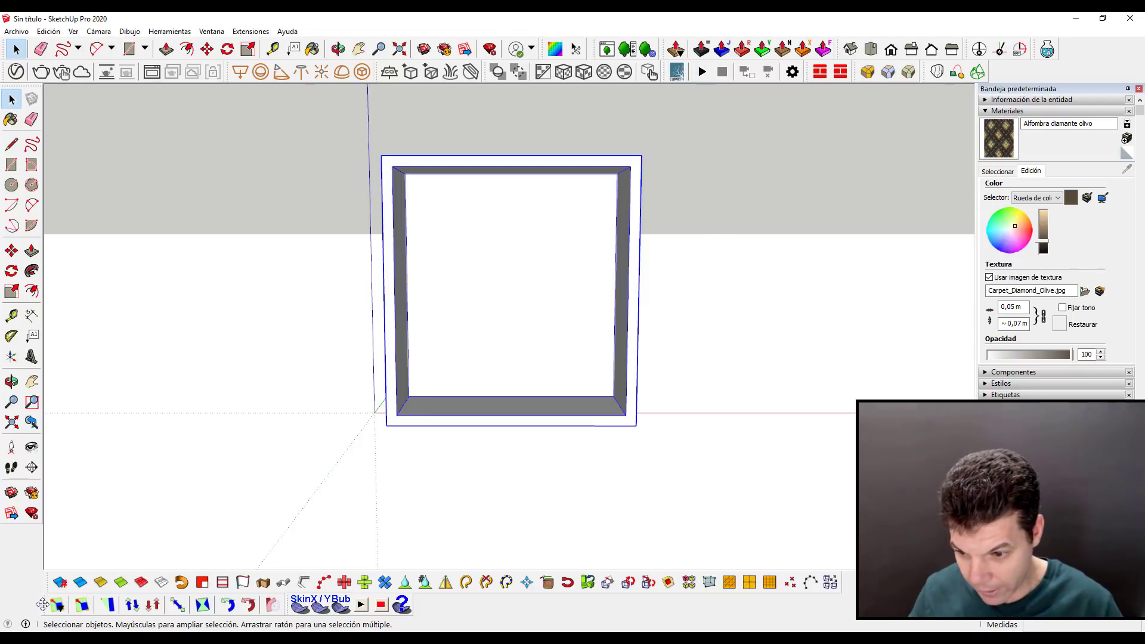
mouse_move(42, 604)
mouse_down()
mouse_move(204, 160)
mouse_move(198, 138)
mouse_up()
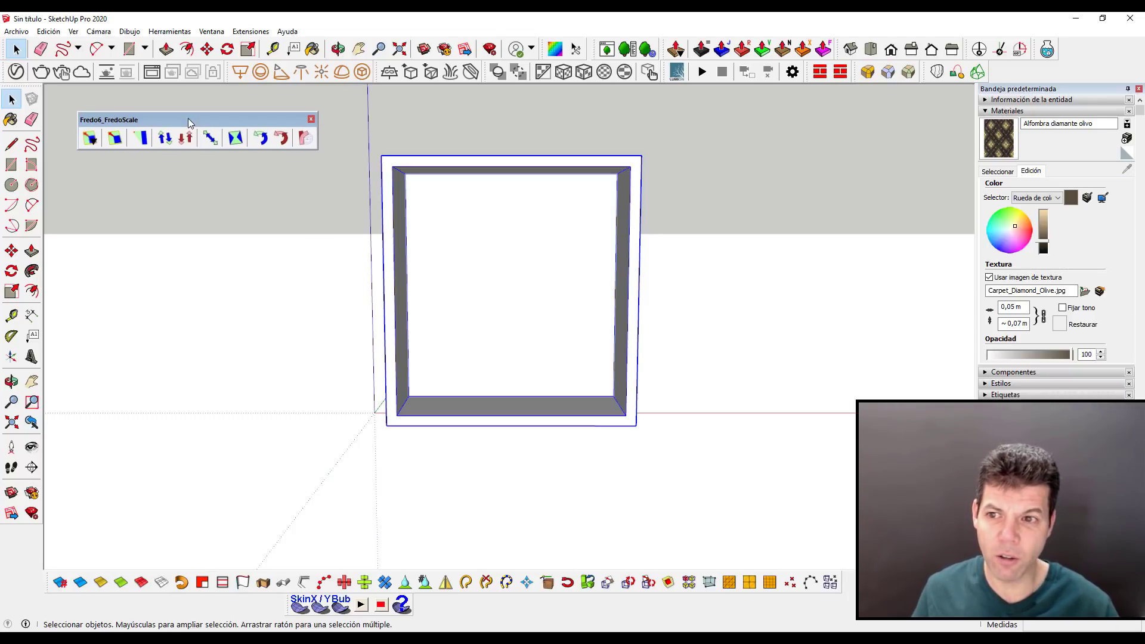
- Move the FredoScale panel aside and measure the frame's width with Tape Measure
drag(187, 119, 177, 100)
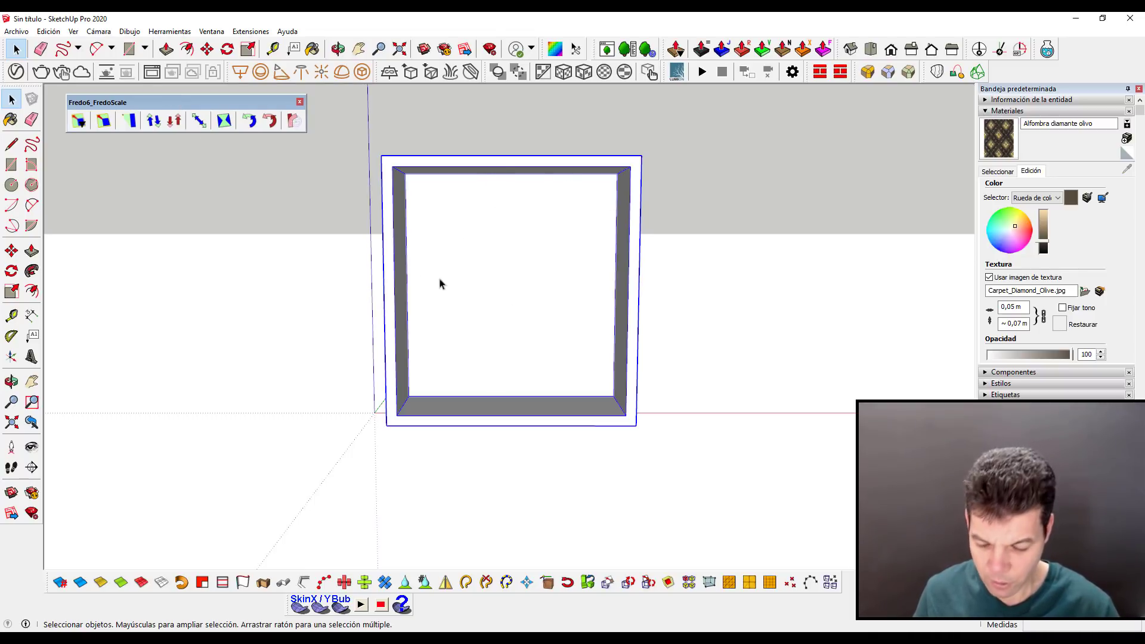
key(t)
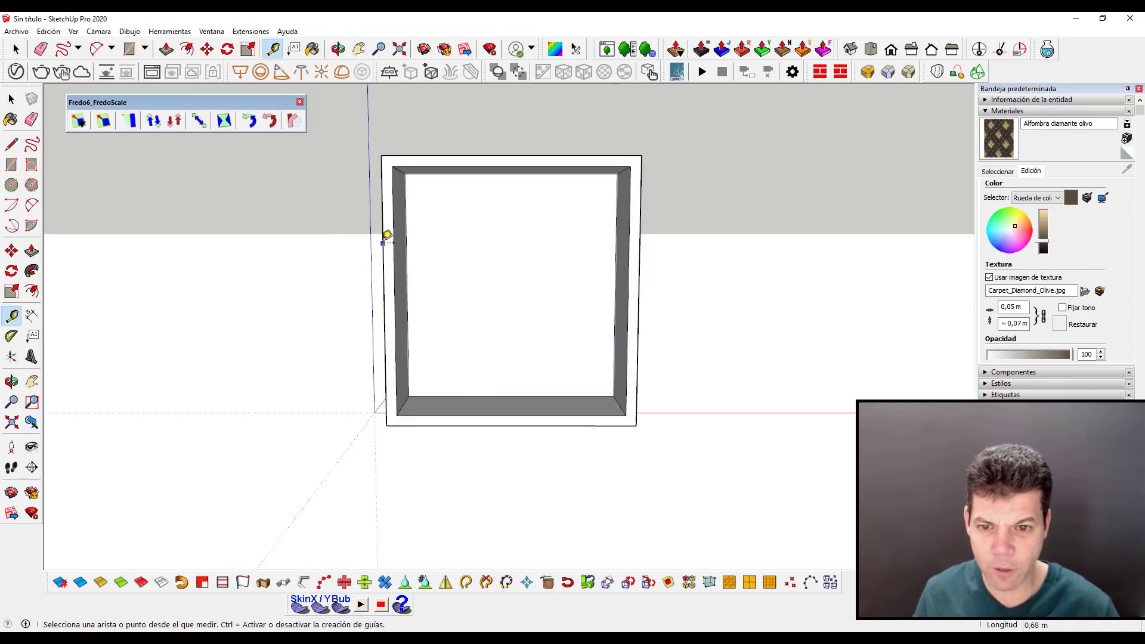
click(383, 242)
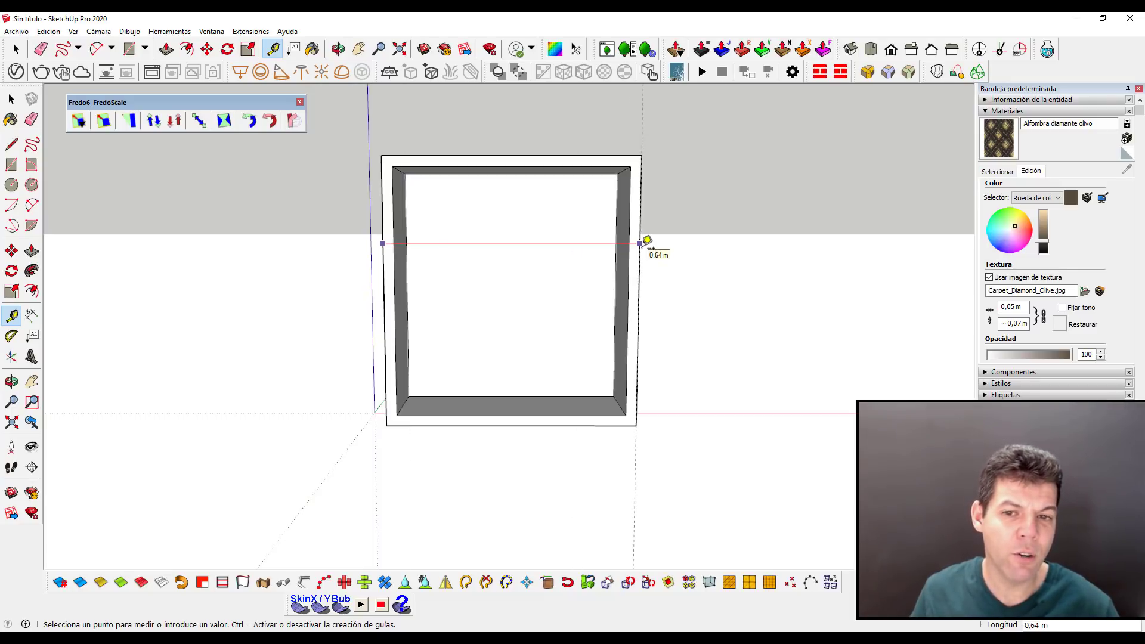
scroll(647, 239, down, 2)
scroll(641, 241, down, 1)
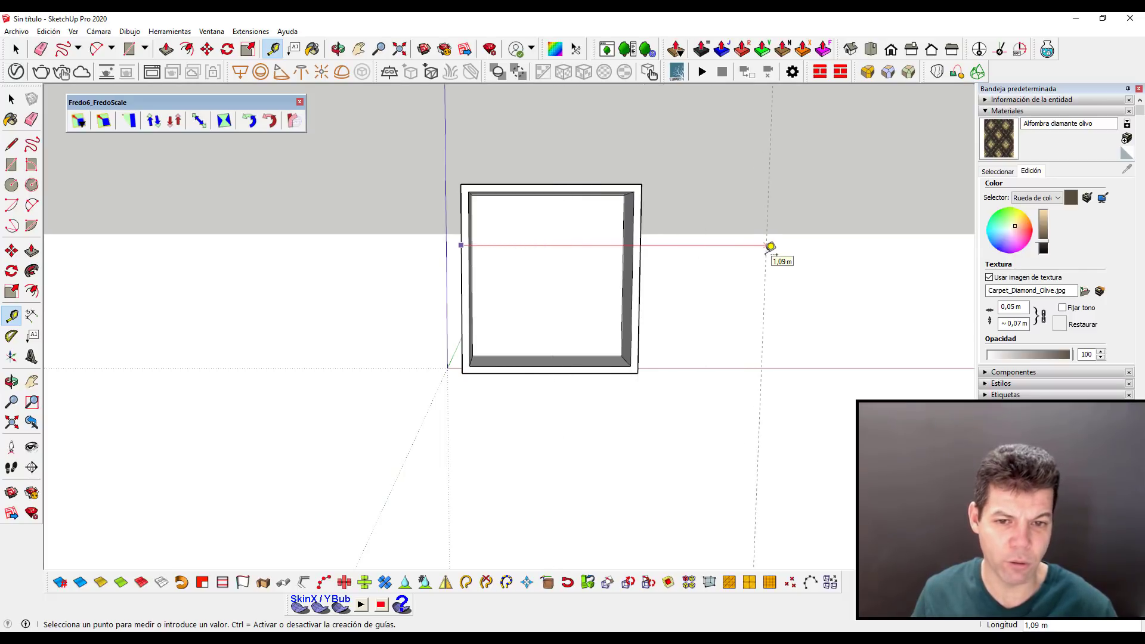
key(space)
- Scale the frame about 1.8 times along the red axis
key(s)
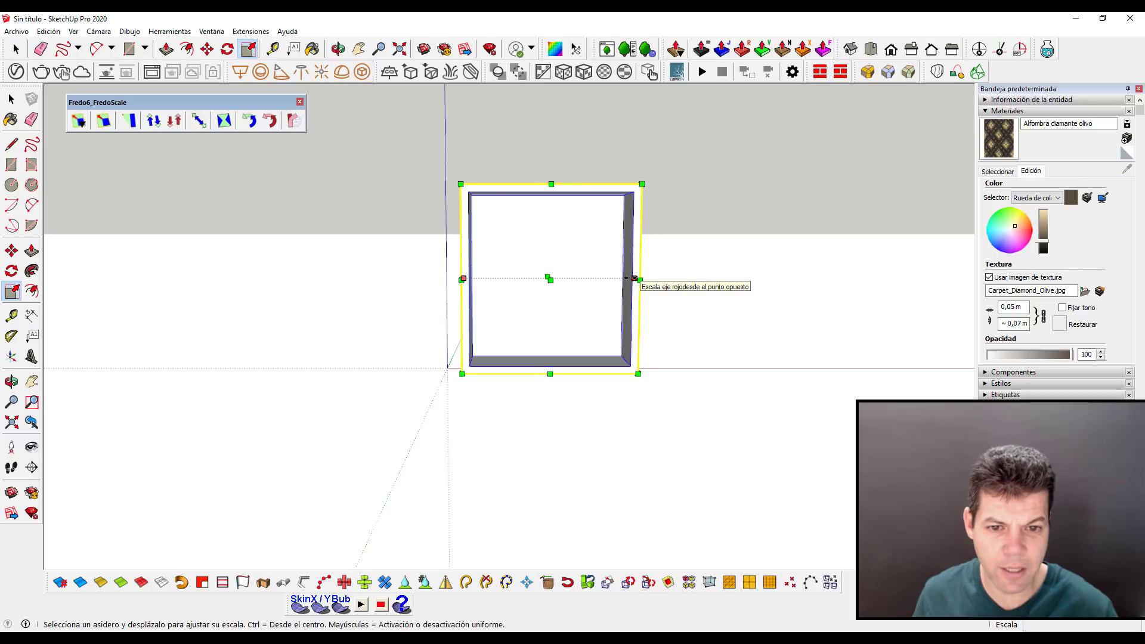
middle_drag(631, 300, 569, 305)
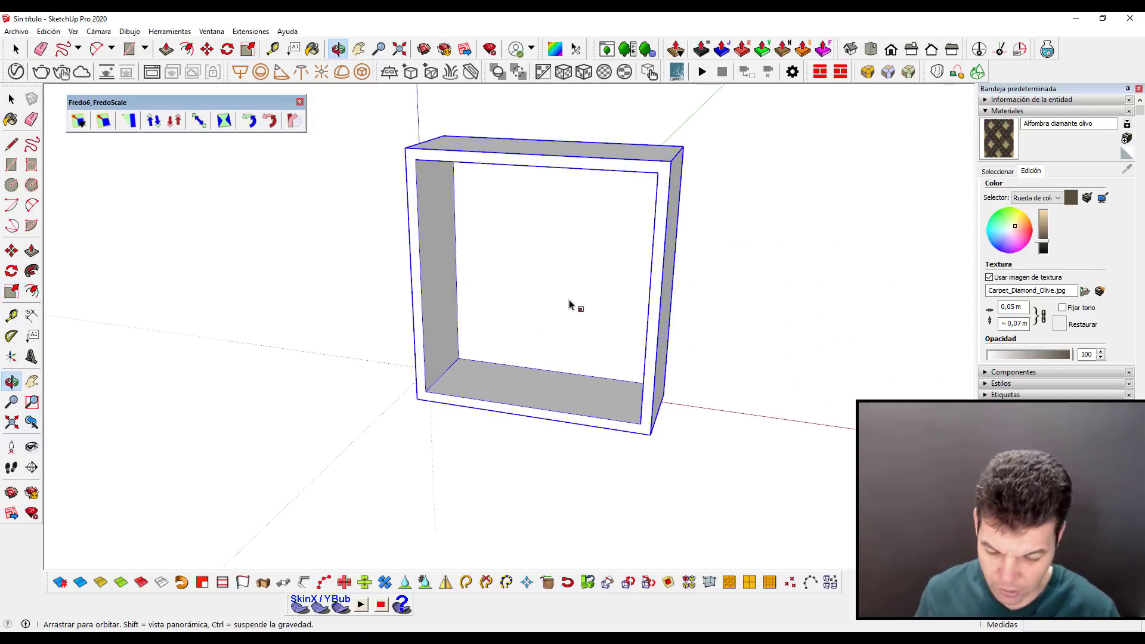
drag(667, 292, 889, 332)
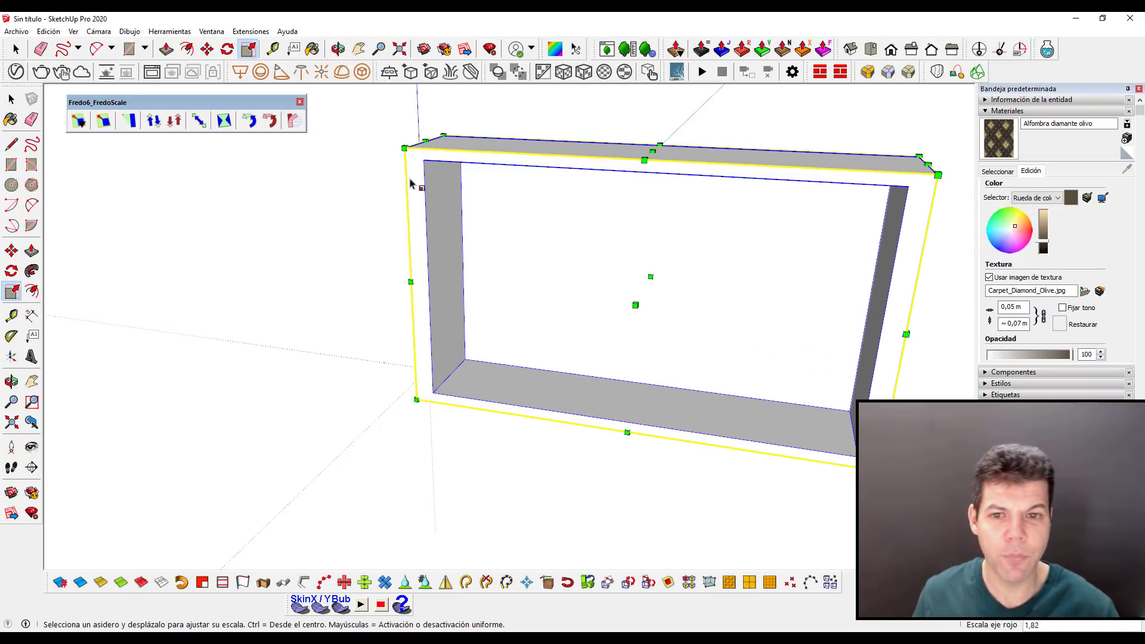
scroll(411, 176, up, 3)
scroll(428, 160, up, 2)
scroll(441, 173, up, 2)
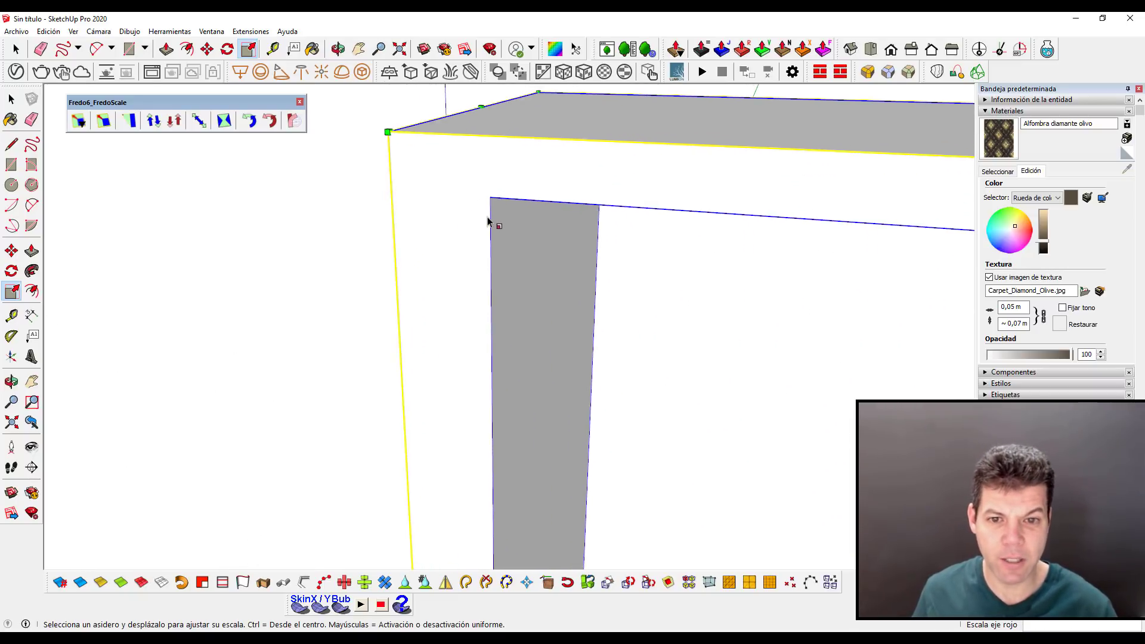
- Measure the widened frame again from its inner post edge
key(t)
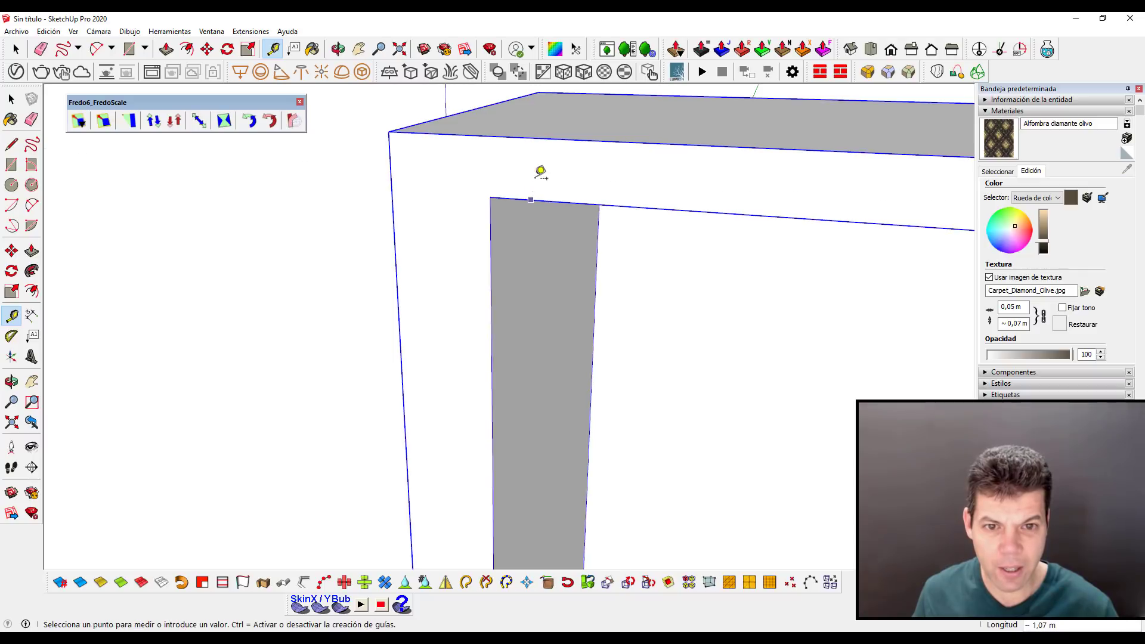
key(space)
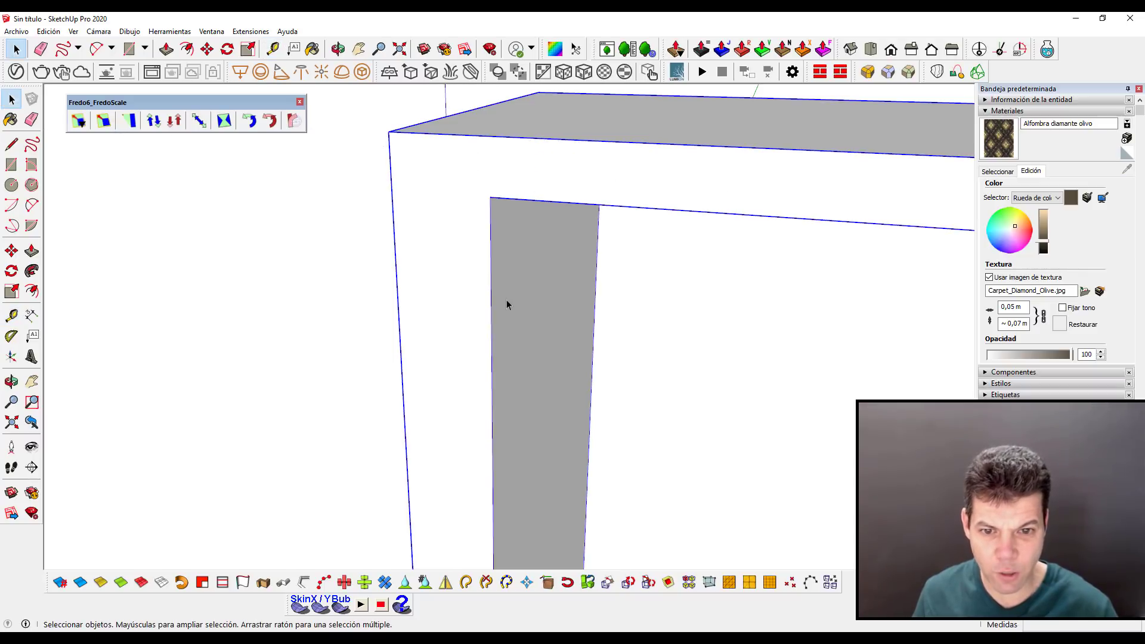
key(t)
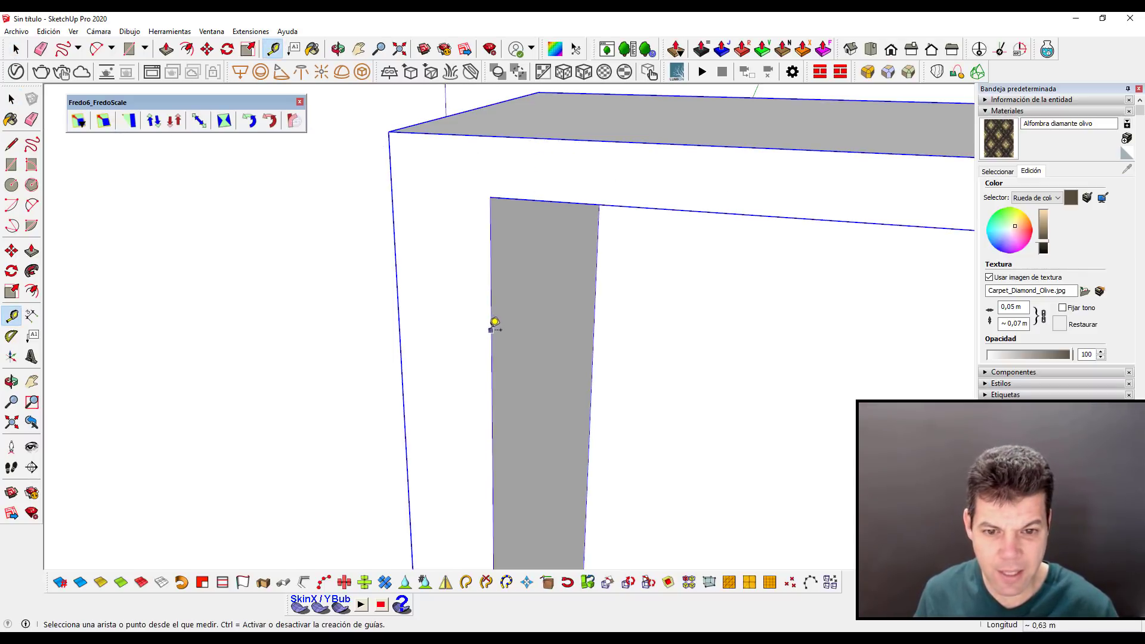
click(491, 329)
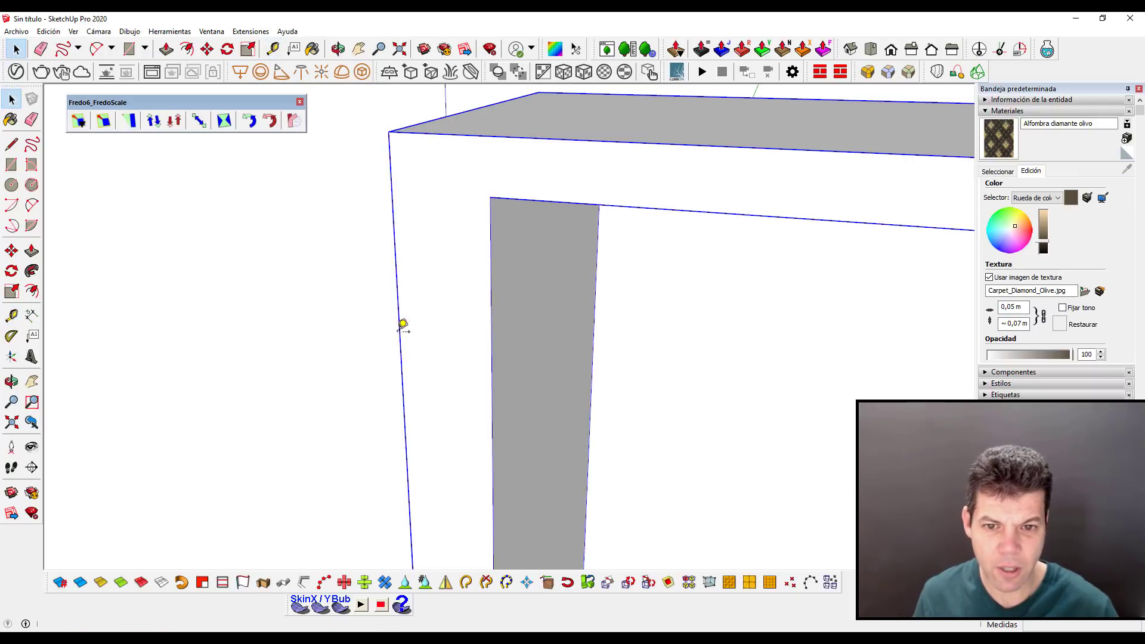
scroll(401, 325, down, 3)
scroll(403, 322, down, 3)
key(h)
scroll(453, 258, down, 3)
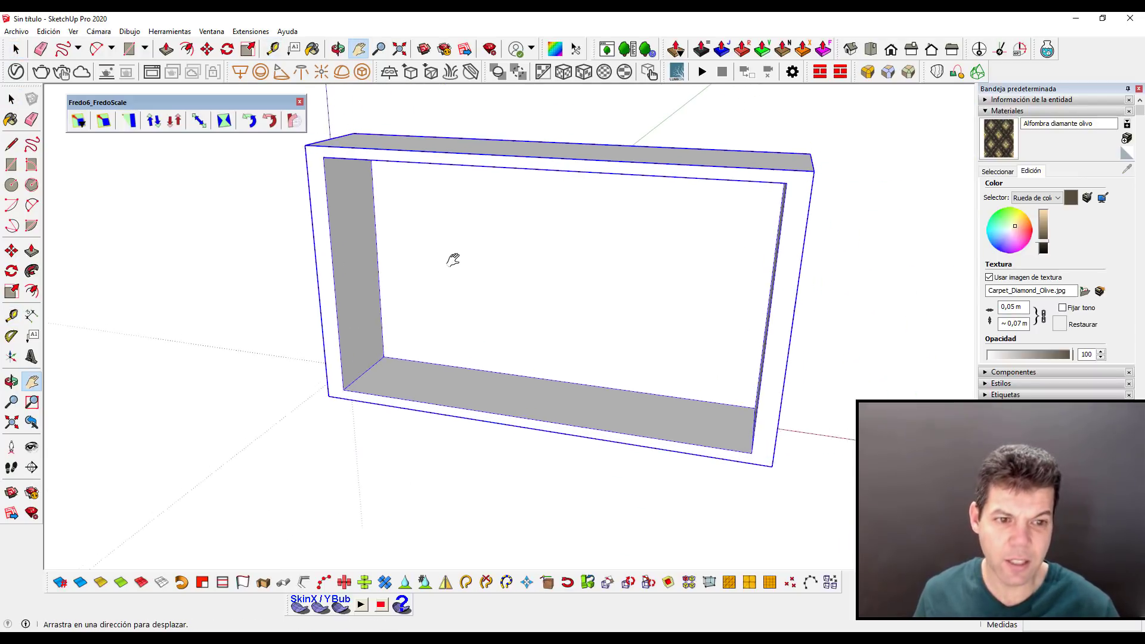
scroll(455, 256, down, 2)
- Undo the 1.8x widening so the frame is nearly square again
key(space)
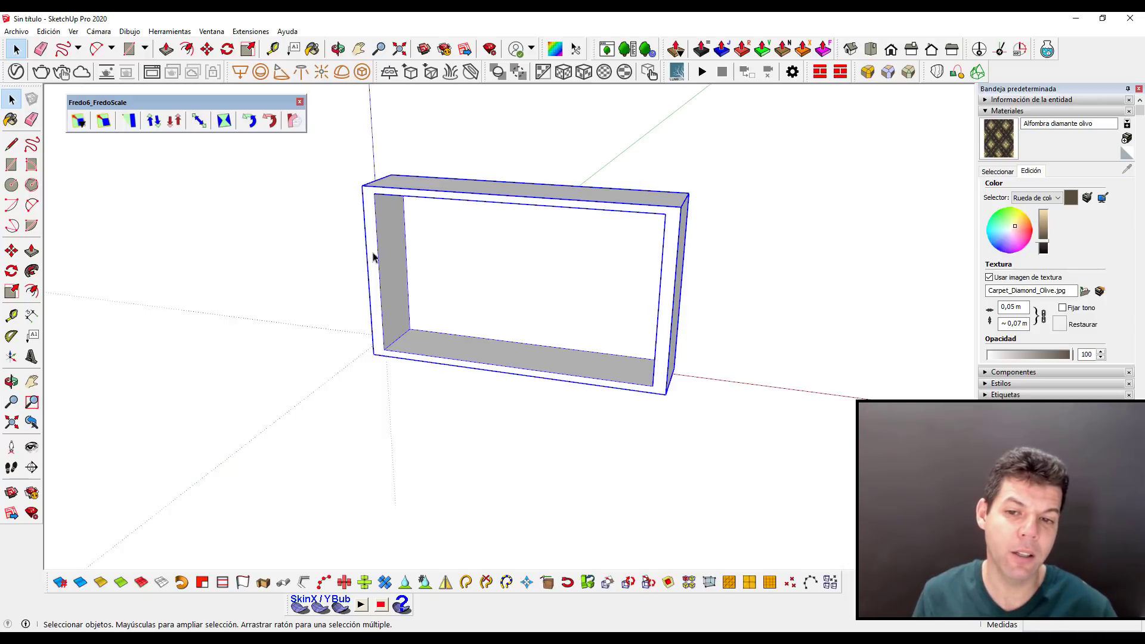
key(ctrl+z)
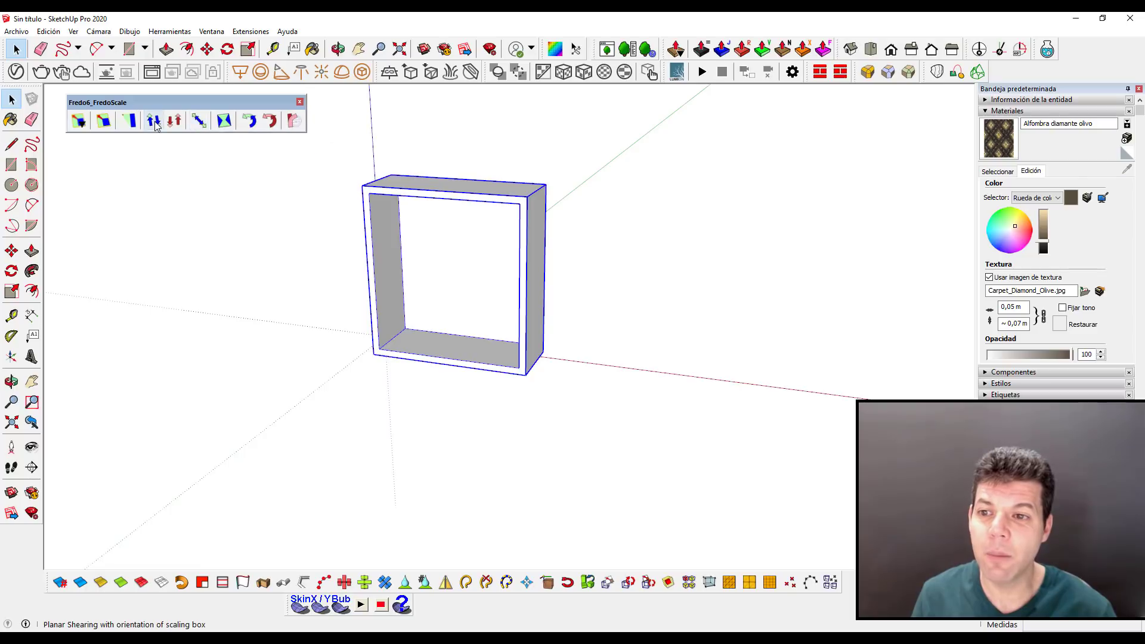
- Stretch the frame along red with FredoScale Box Stretching to about 1.65 times its width
click(199, 122)
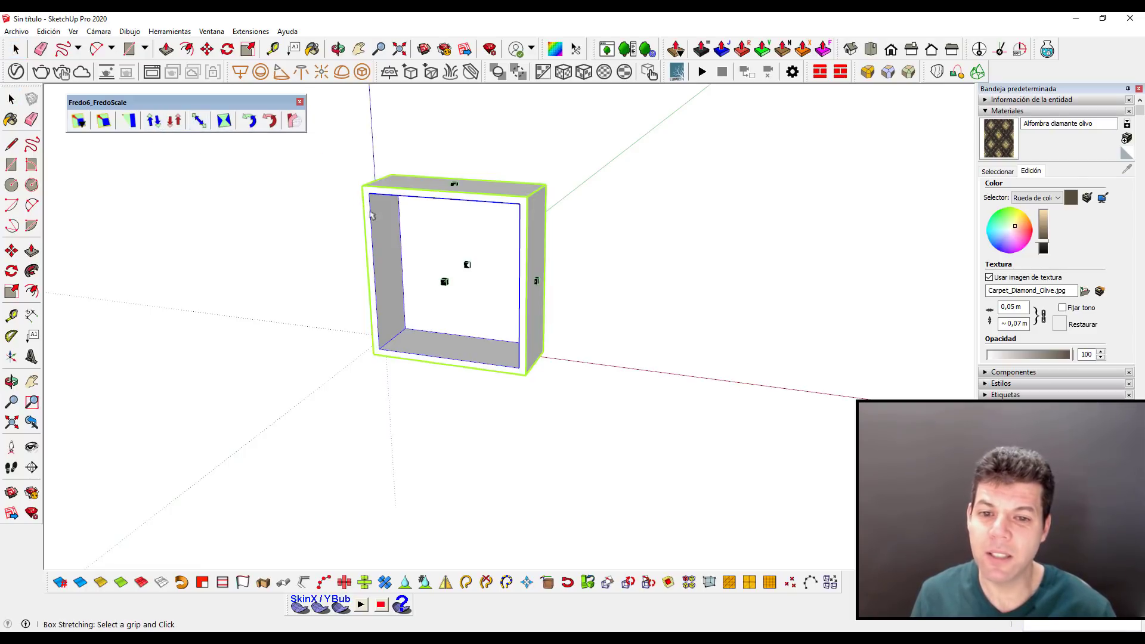
drag(544, 281, 816, 335)
text(2.55)
key(Return)
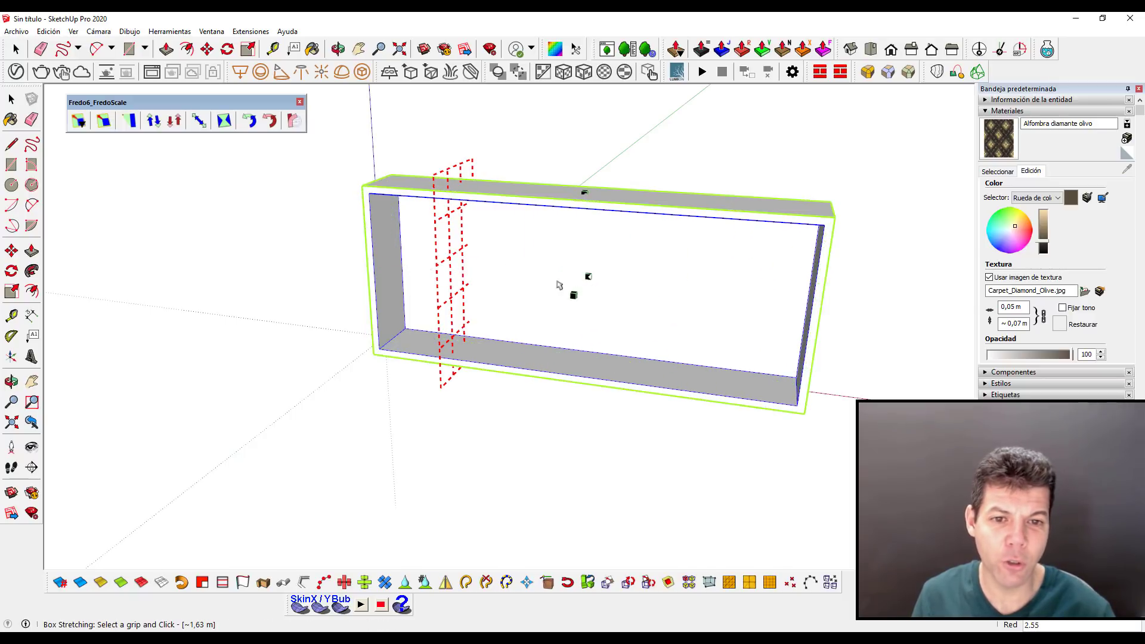
scroll(456, 280, up, 2)
scroll(405, 227, up, 1)
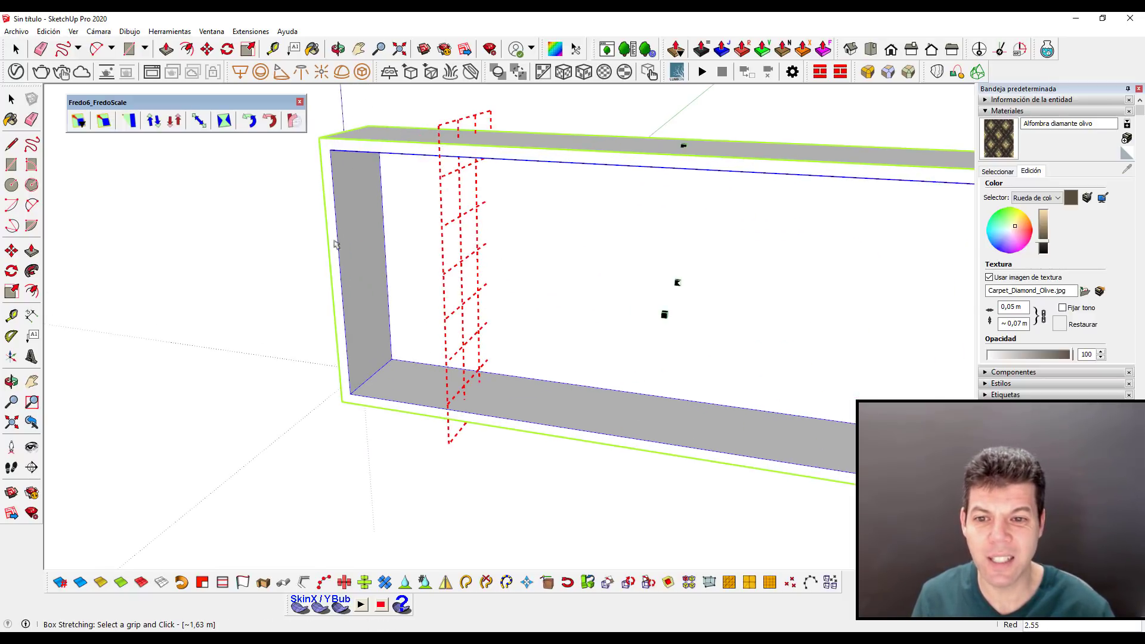
scroll(335, 244, down, 2)
scroll(336, 244, down, 1)
click(732, 298)
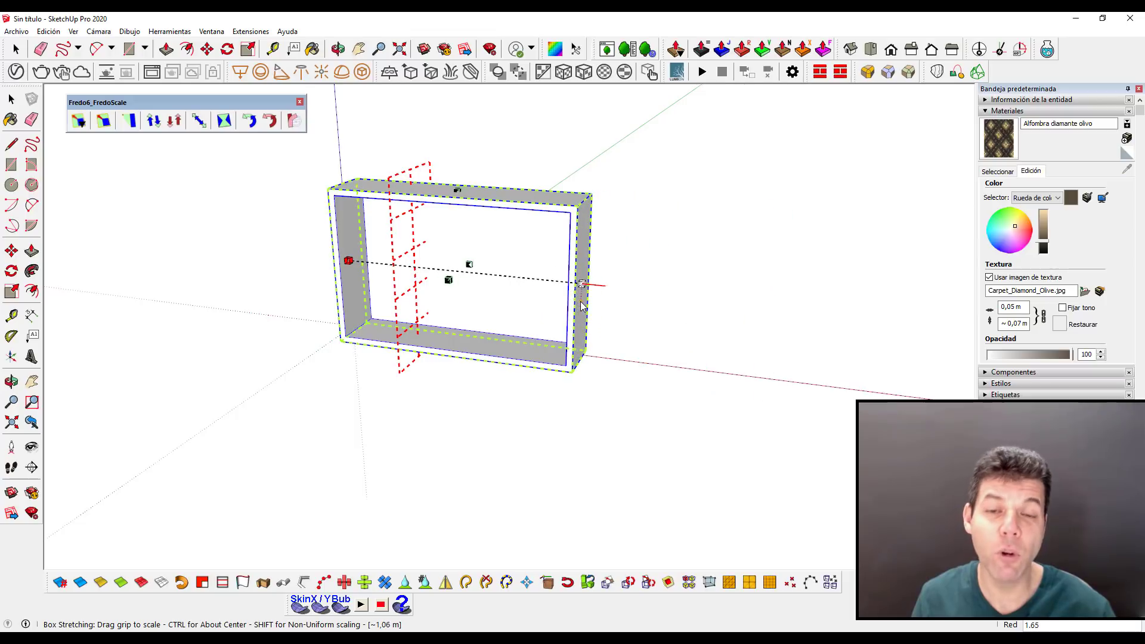
click(574, 305)
key(space)
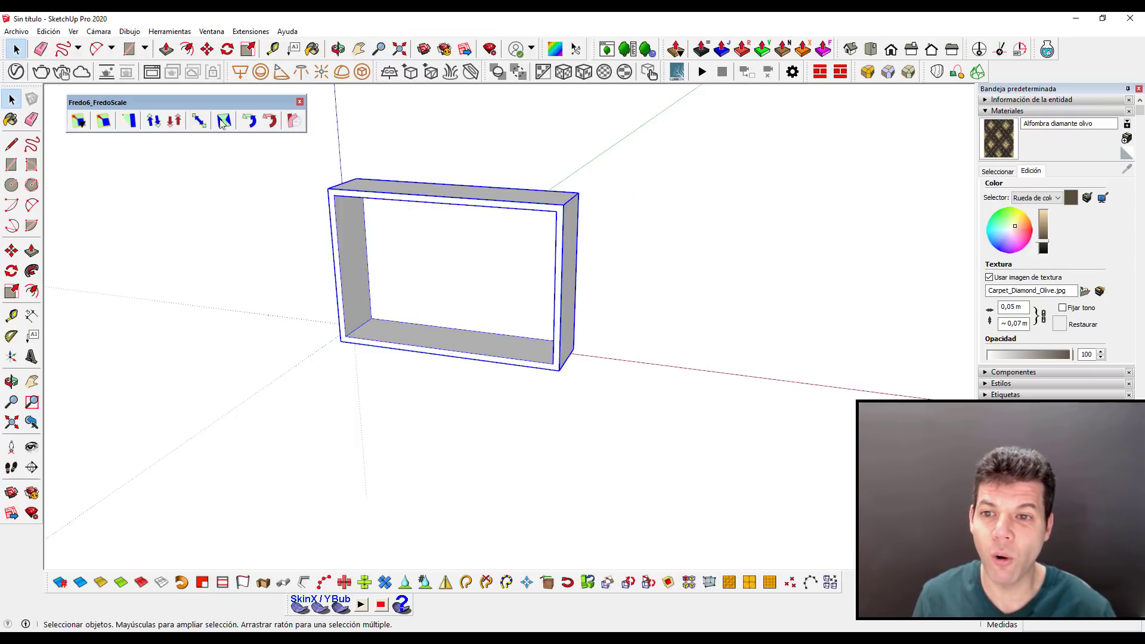
click(250, 122)
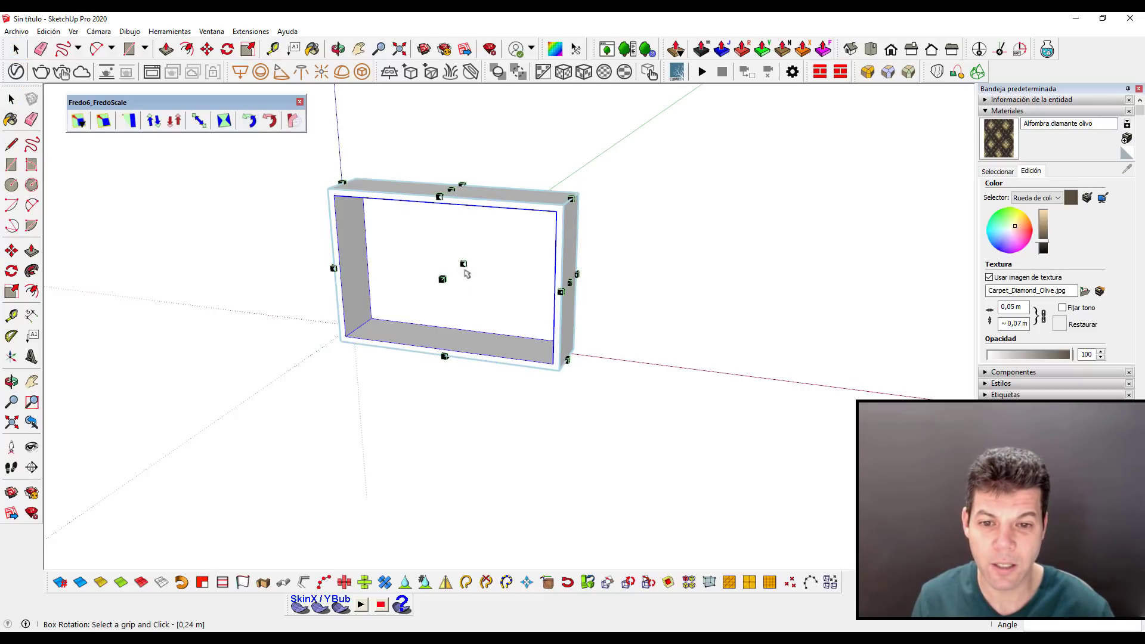
click(464, 263)
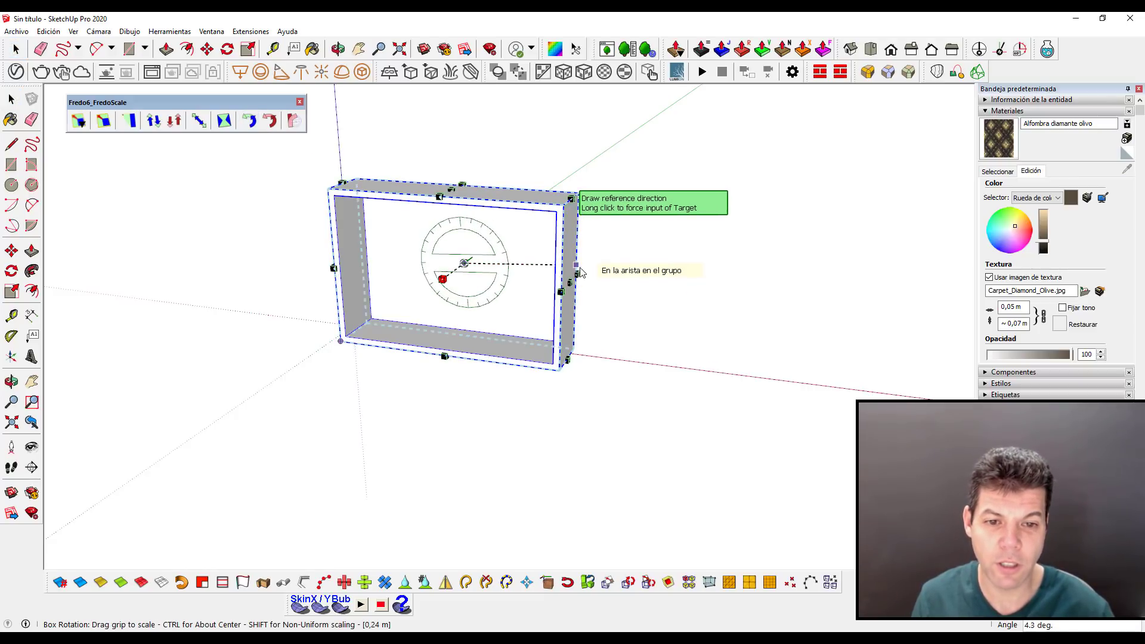
click(577, 274)
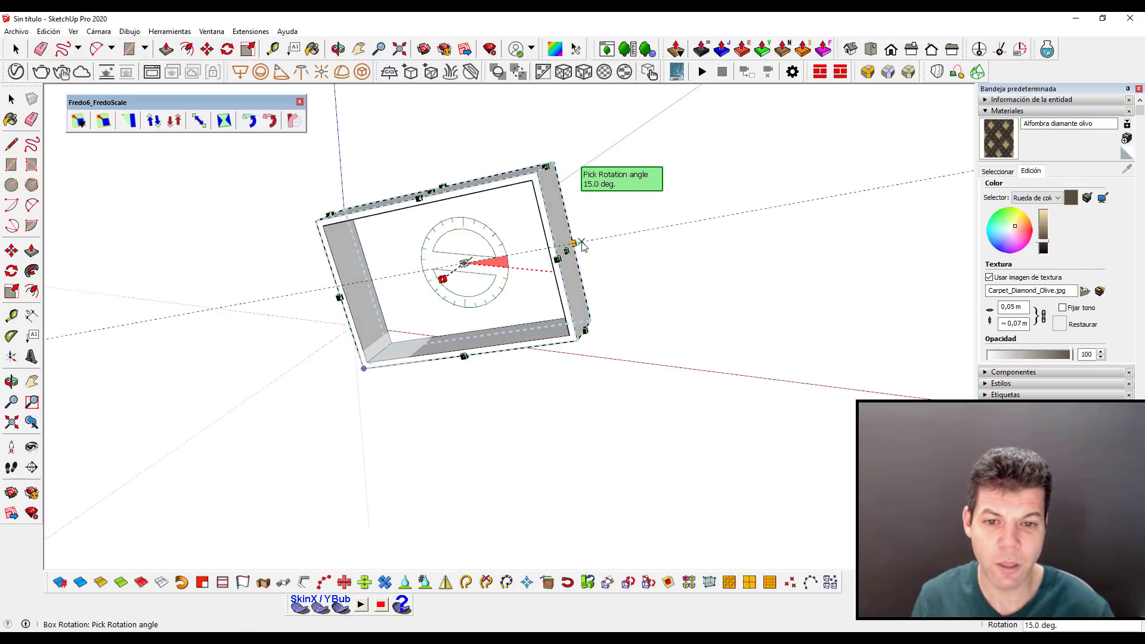
click(578, 247)
key(space)
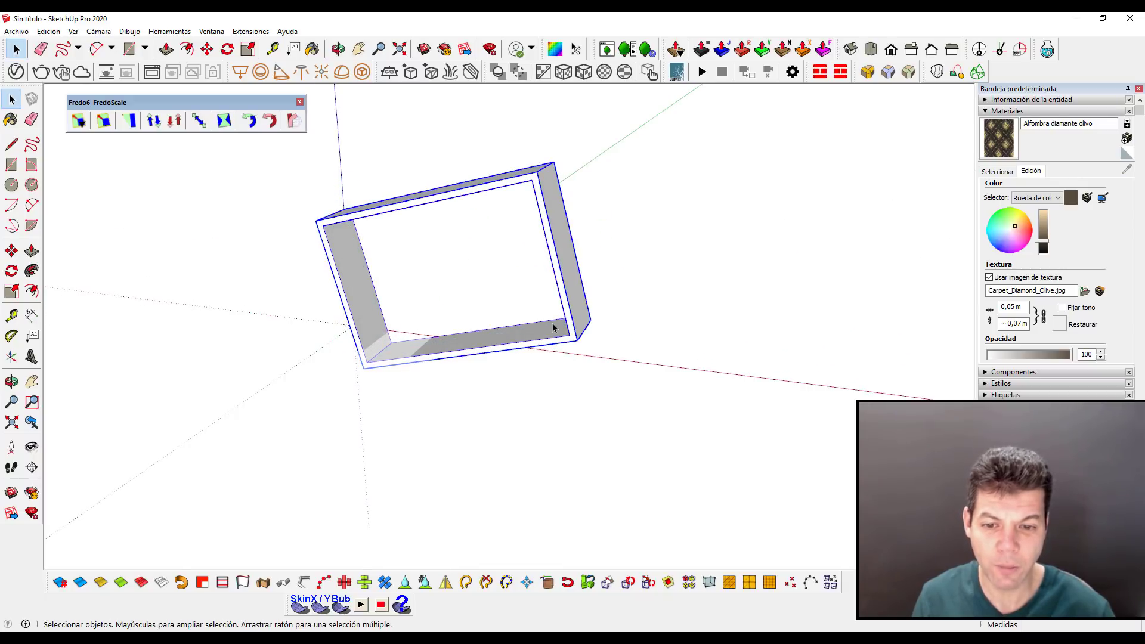
key(ctrl+z)
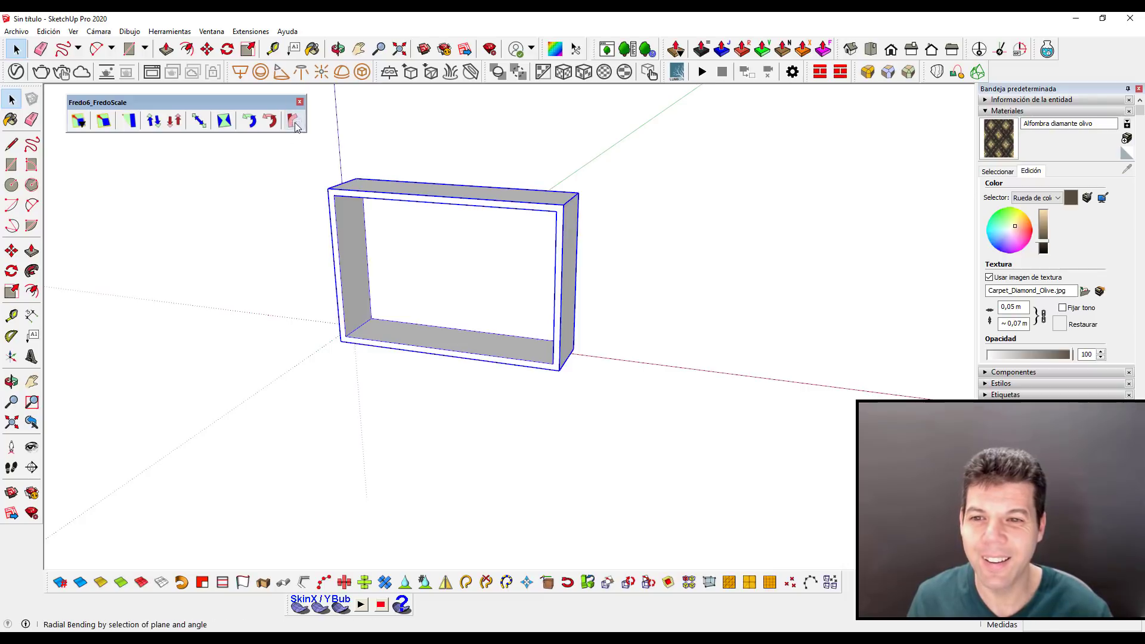
click(292, 123)
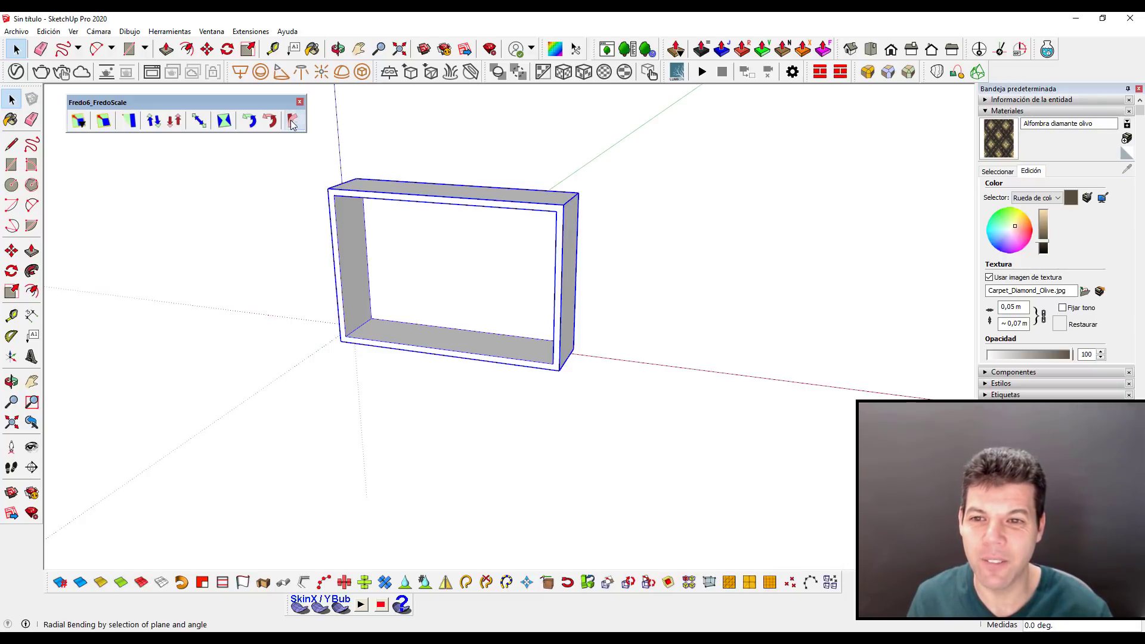
click(449, 267)
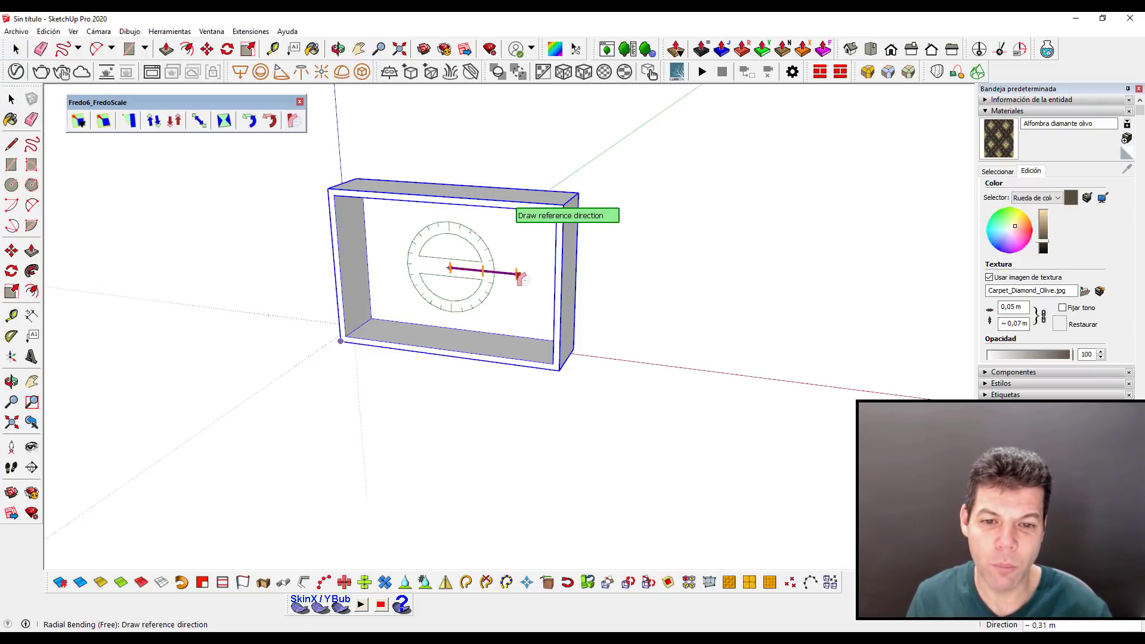
- Bend the box frame about 20 degrees with FredoScale Radial Bending
click(516, 274)
click(631, 304)
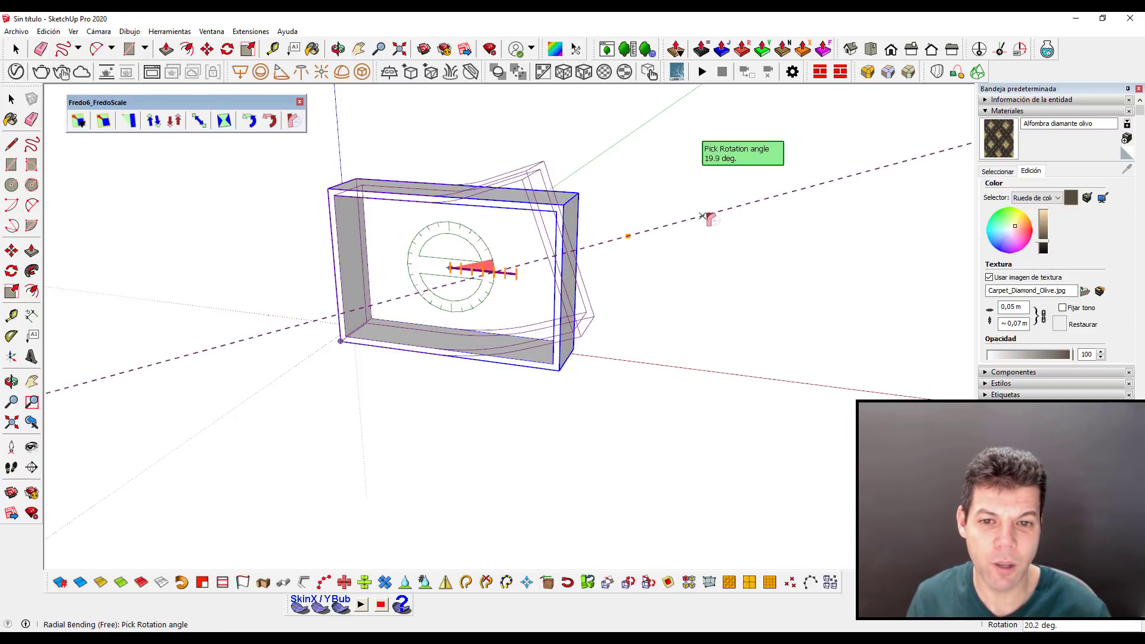
click(709, 232)
key(space)
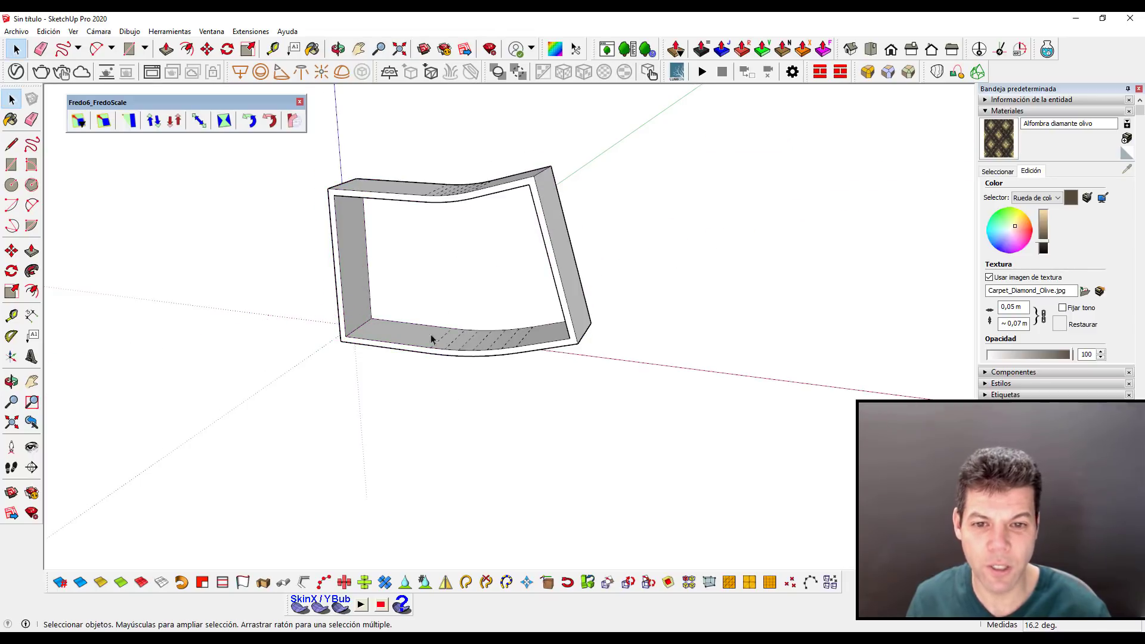
scroll(452, 295, up, 2)
mouse_move(400, 326)
middle_down()
mouse_move(588, 332)
mouse_move(685, 289)
mouse_move(547, 175)
mouse_move(504, 238)
mouse_move(488, 355)
mouse_move(483, 310)
mouse_move(468, 371)
mouse_move(468, 343)
middle_up()
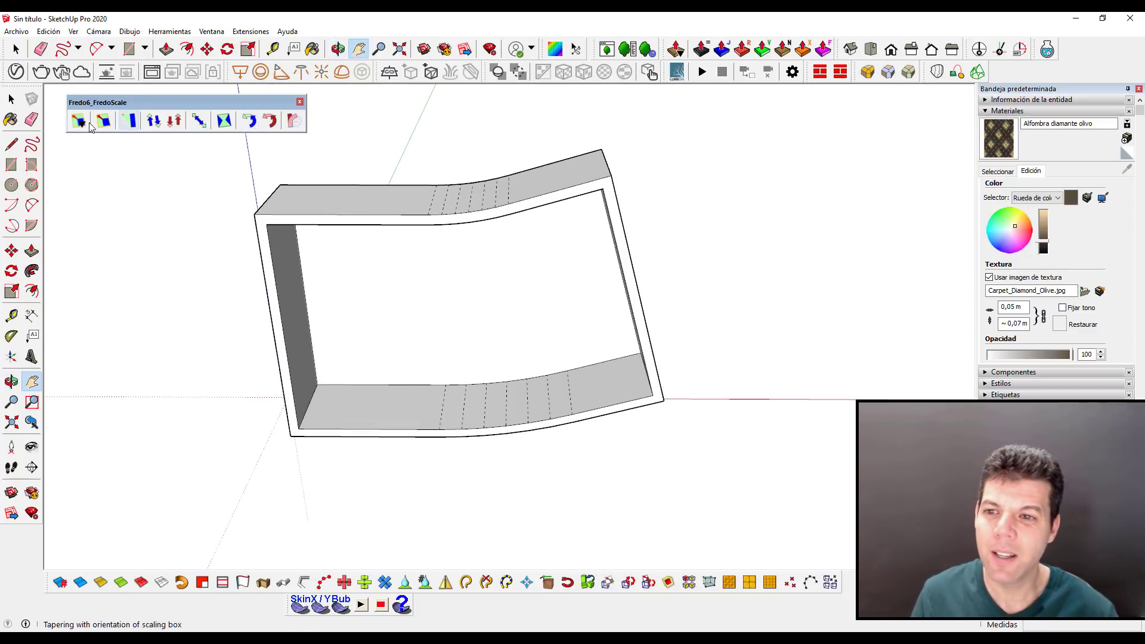
- Close the FredoScale toolbar and switch to the FredoScale plugin page in the browser
drag(409, 234, 459, 296)
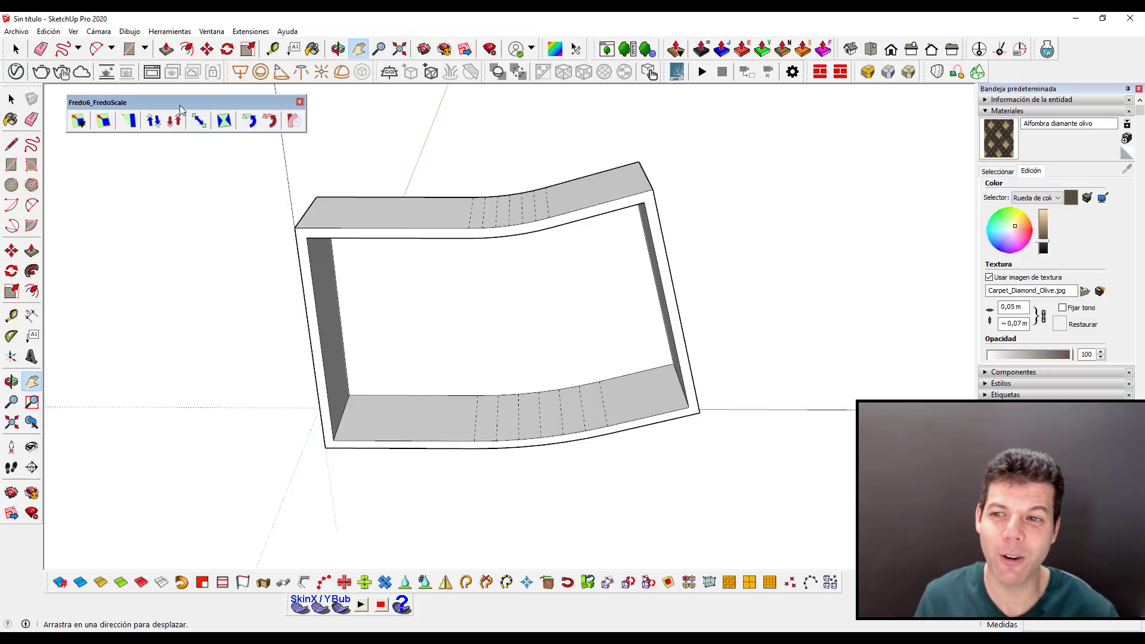
drag(180, 105, 177, 103)
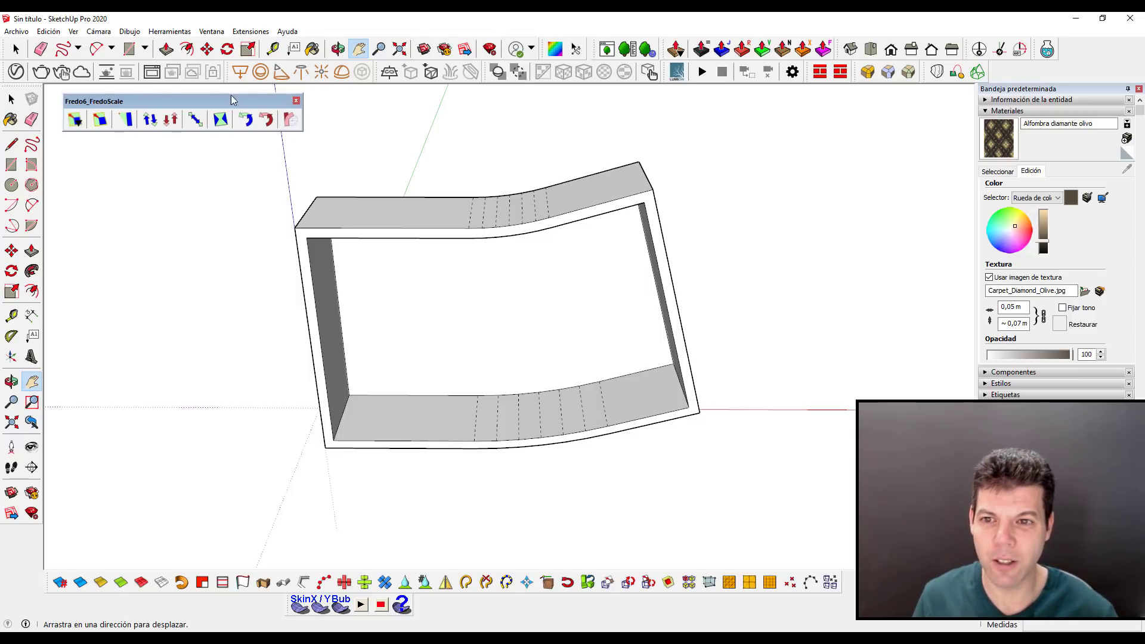
click(295, 101)
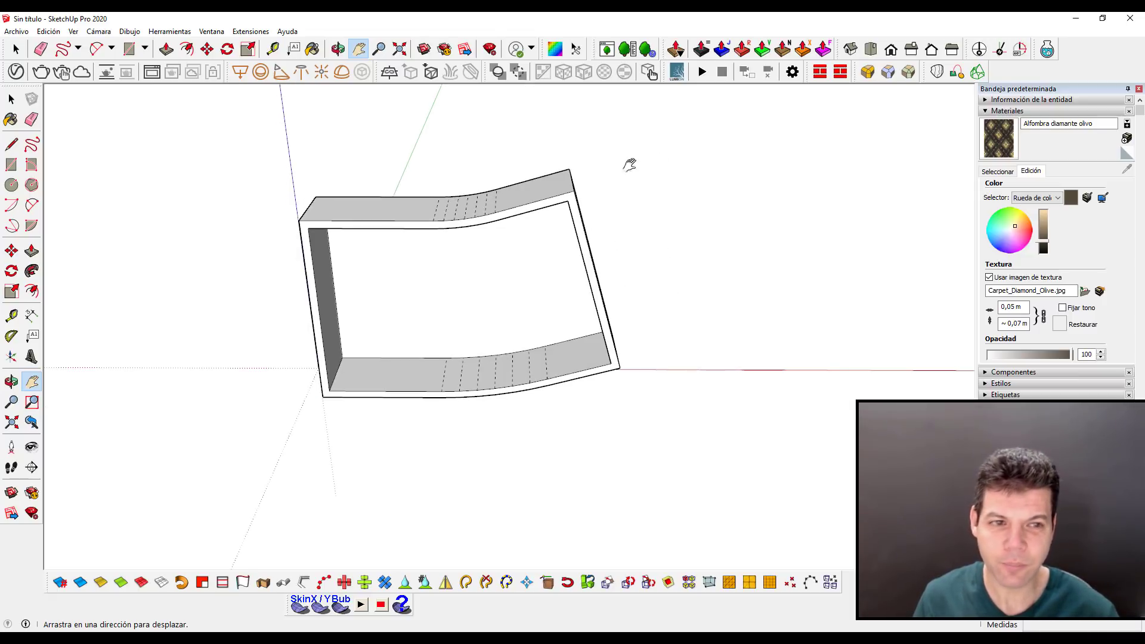
key(alt+Tab)
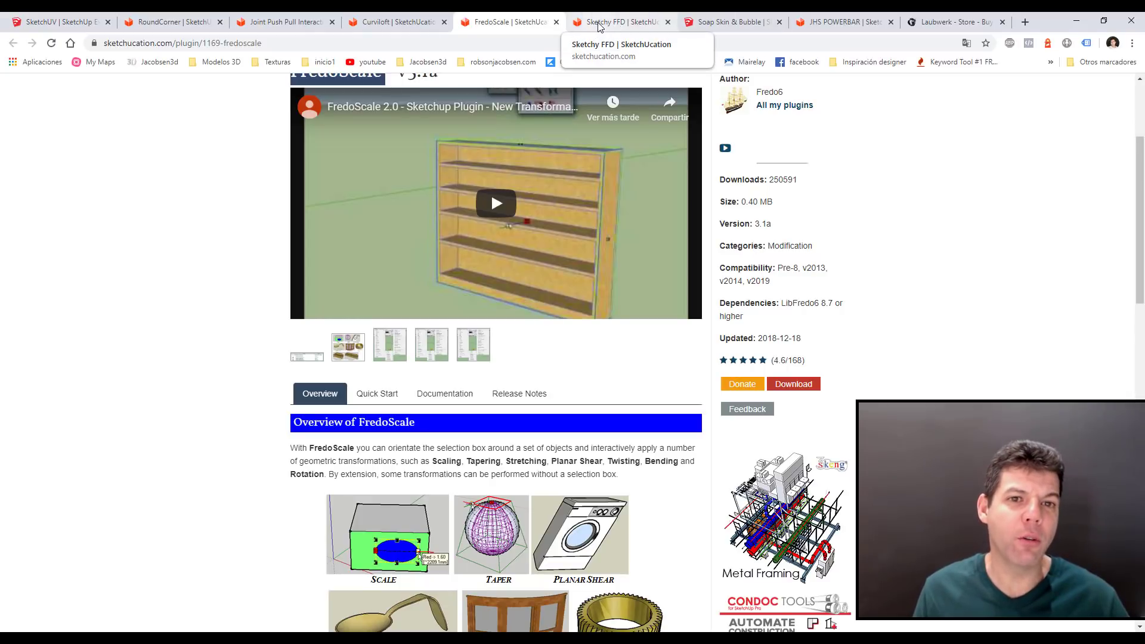
- View the Sketchy FFD plugin page, then minimize the browser back to SketchUp
click(598, 26)
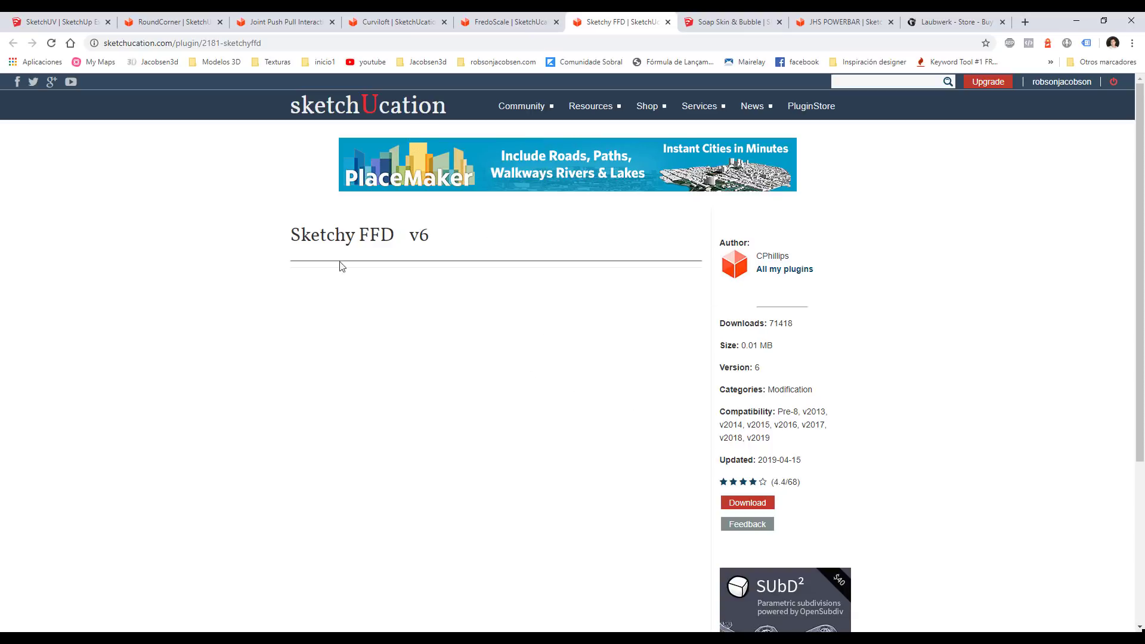
click(1075, 22)
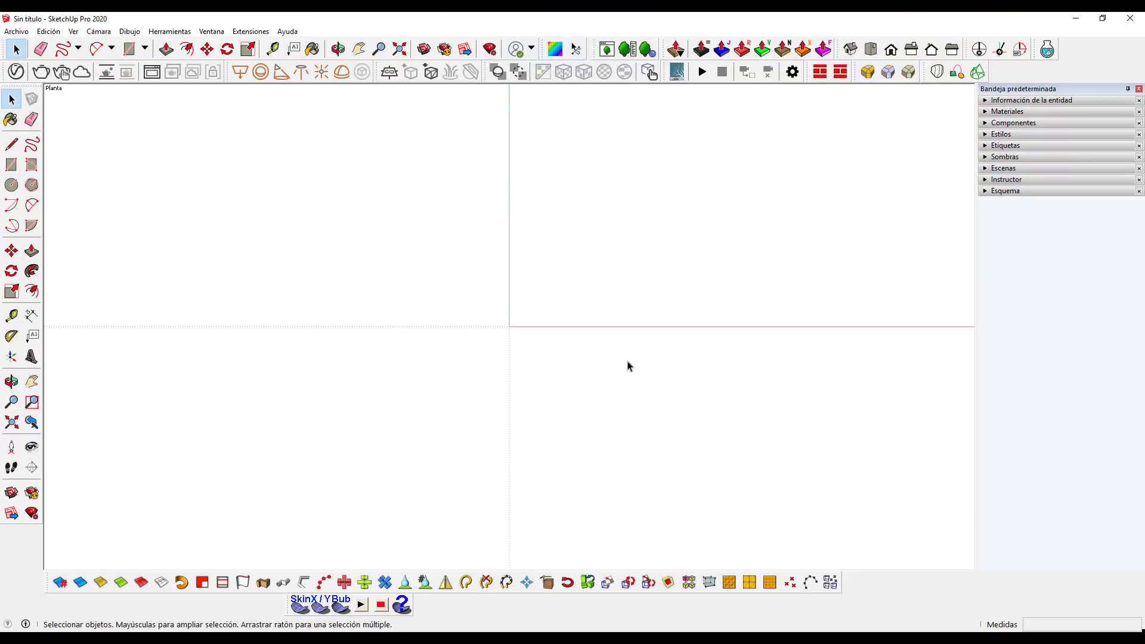
- Draw a rectangle near the origin, raise it 0.45 m into a box, and group it
click(11, 165)
click(470, 256)
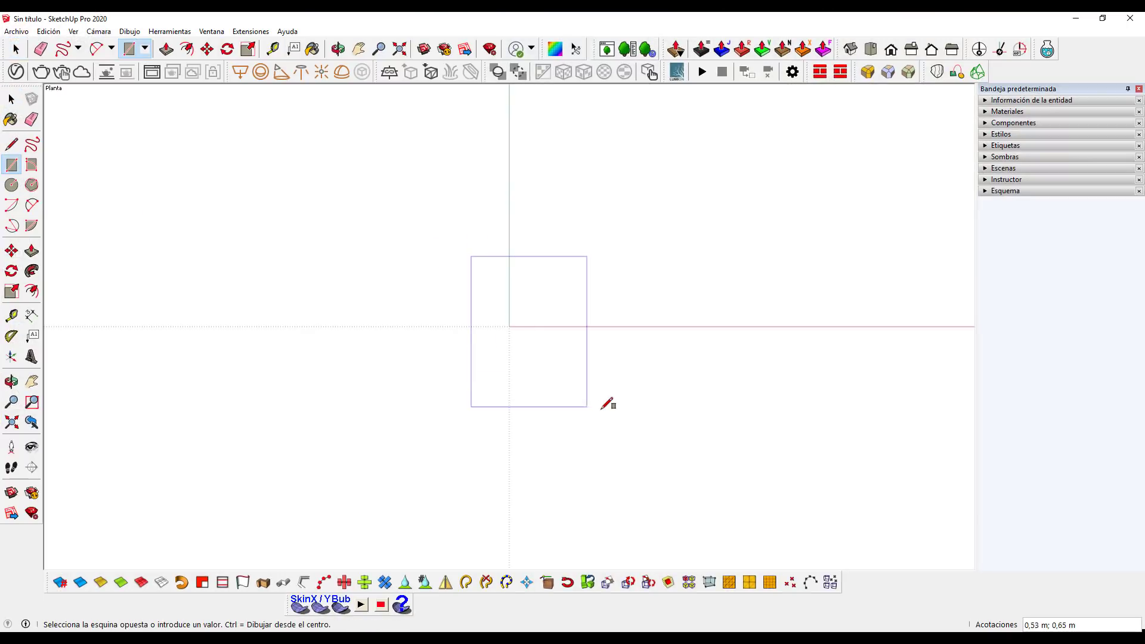
click(622, 402)
key(b)
key(o)
mouse_move(600, 401)
mouse_down()
mouse_move(490, 137)
mouse_move(569, 356)
mouse_move(569, 277)
mouse_up()
key(p)
key(space)
drag(382, 150, 701, 460)
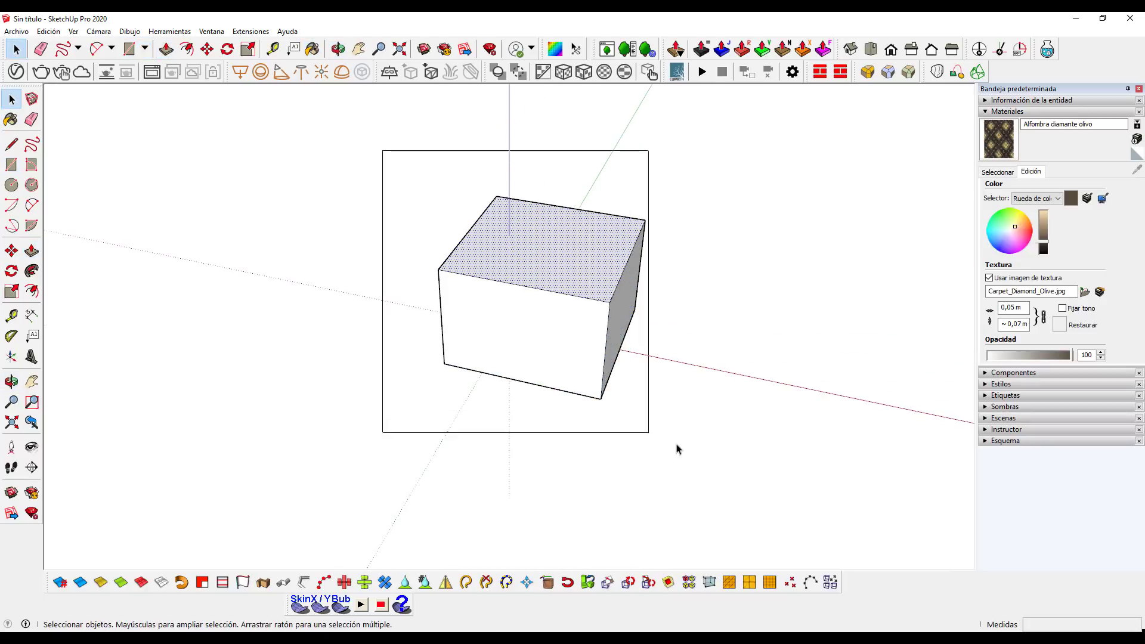
right_click(558, 332)
click(596, 431)
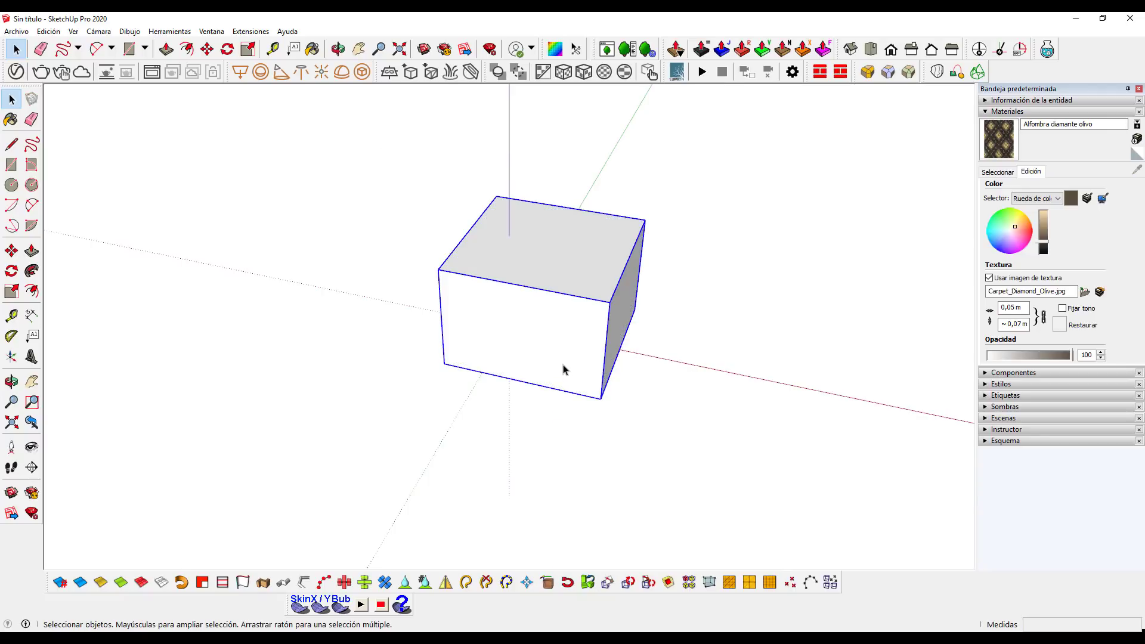
scroll(563, 366, up, 2)
- Apply a 5×5×5 NxN FFD lattice with Subdivide on to the box group
right_click(516, 287)
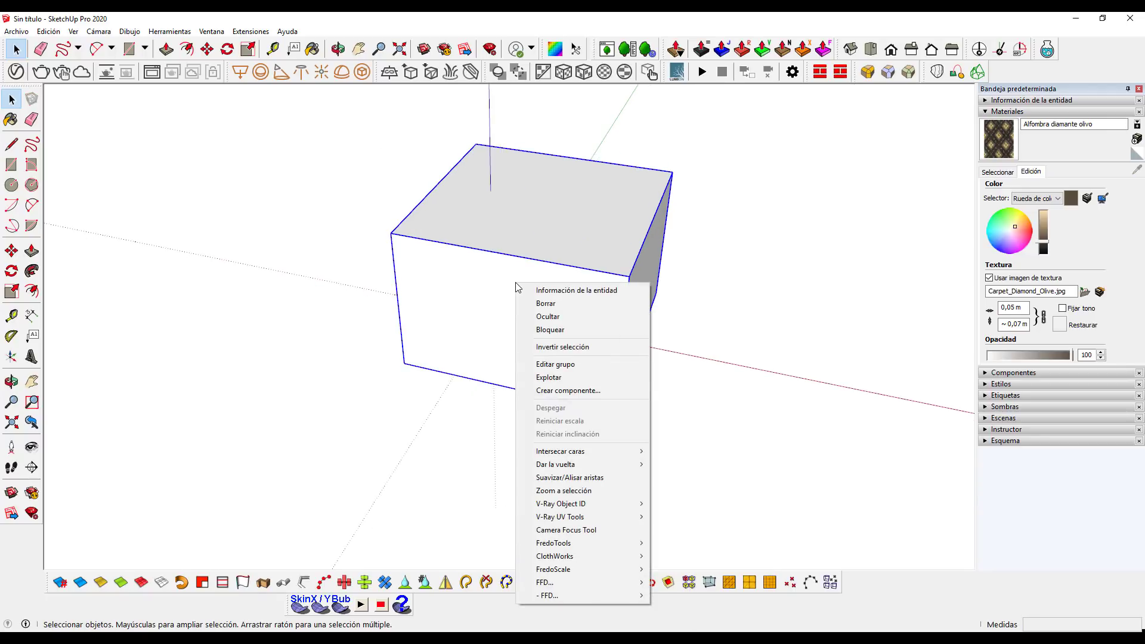
mouse_move(572, 582)
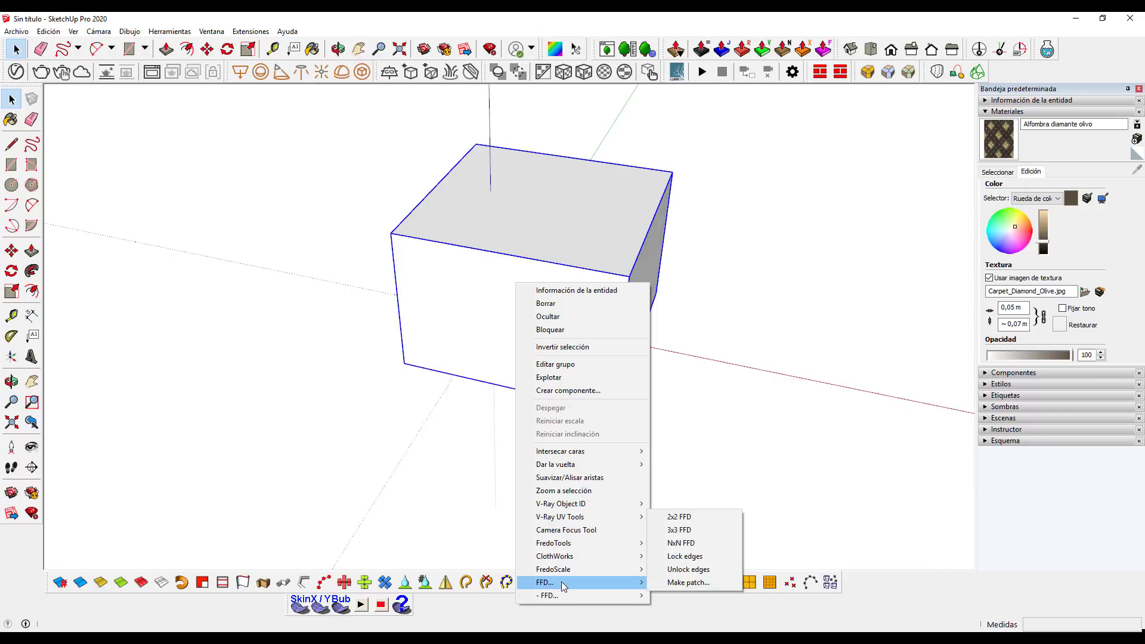
click(677, 544)
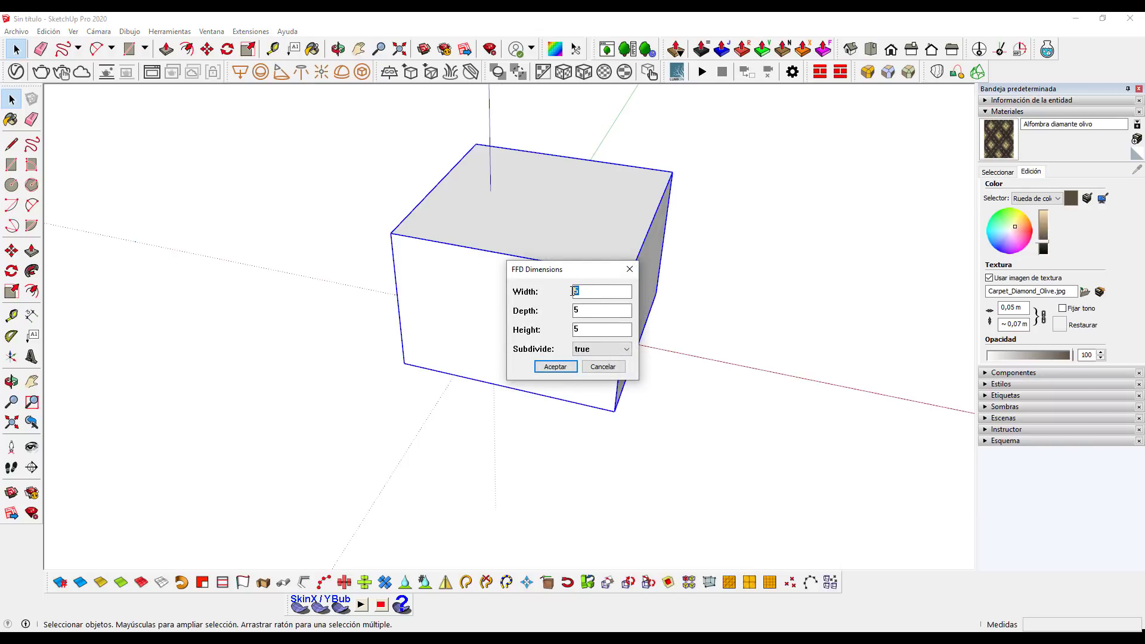
click(551, 366)
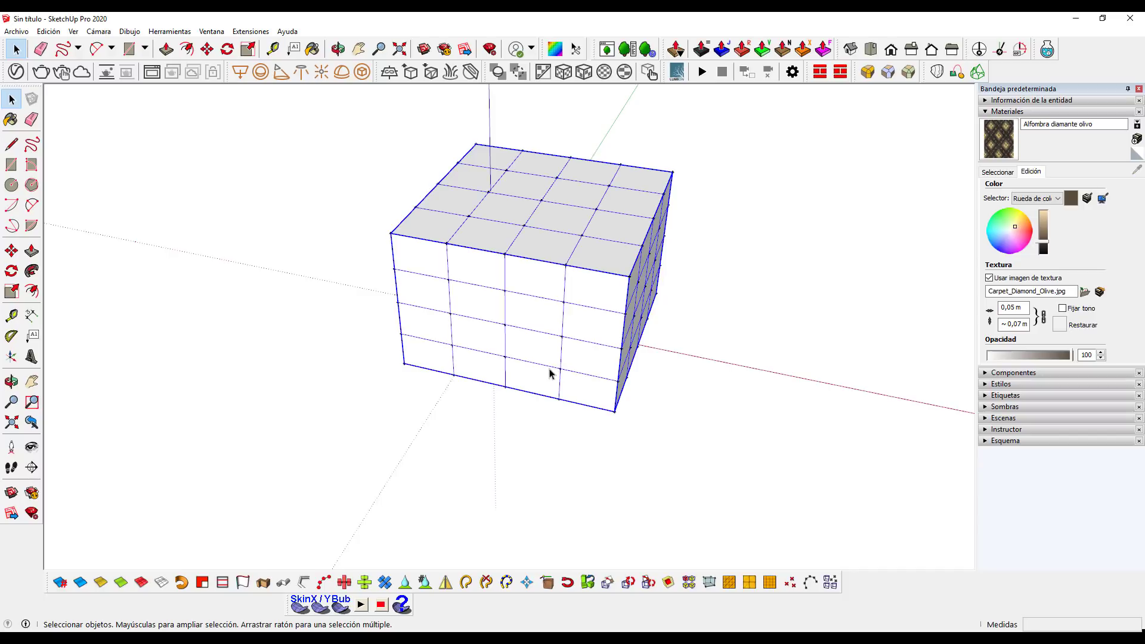
mouse_move(546, 329)
middle_down()
mouse_move(529, 263)
mouse_move(511, 276)
middle_up()
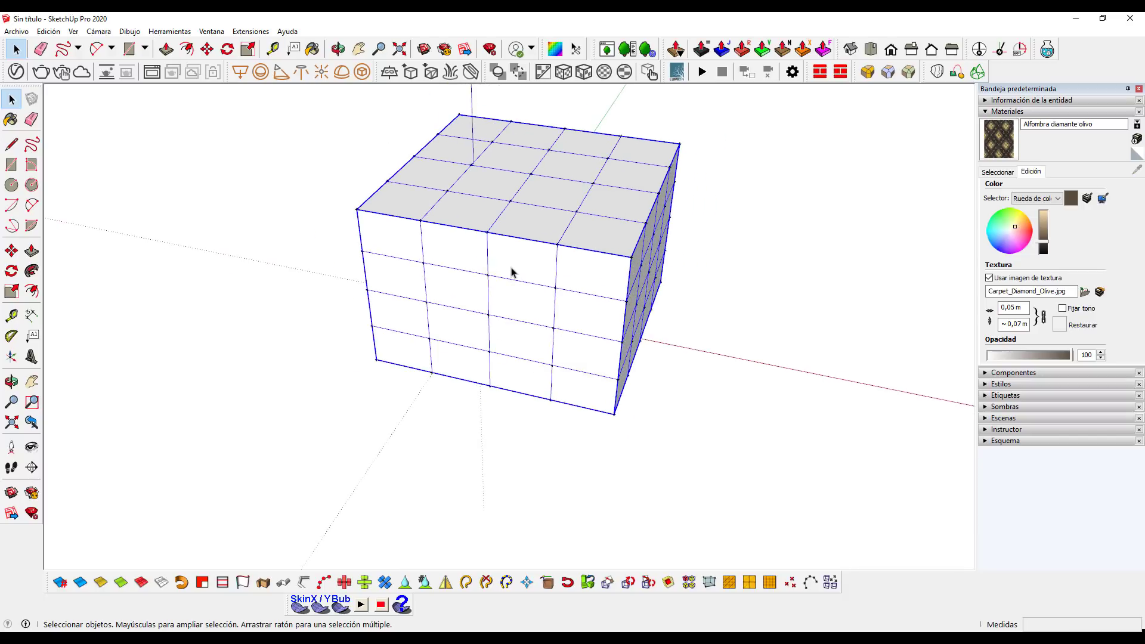
- Open the box group for editing
double_click(511, 273)
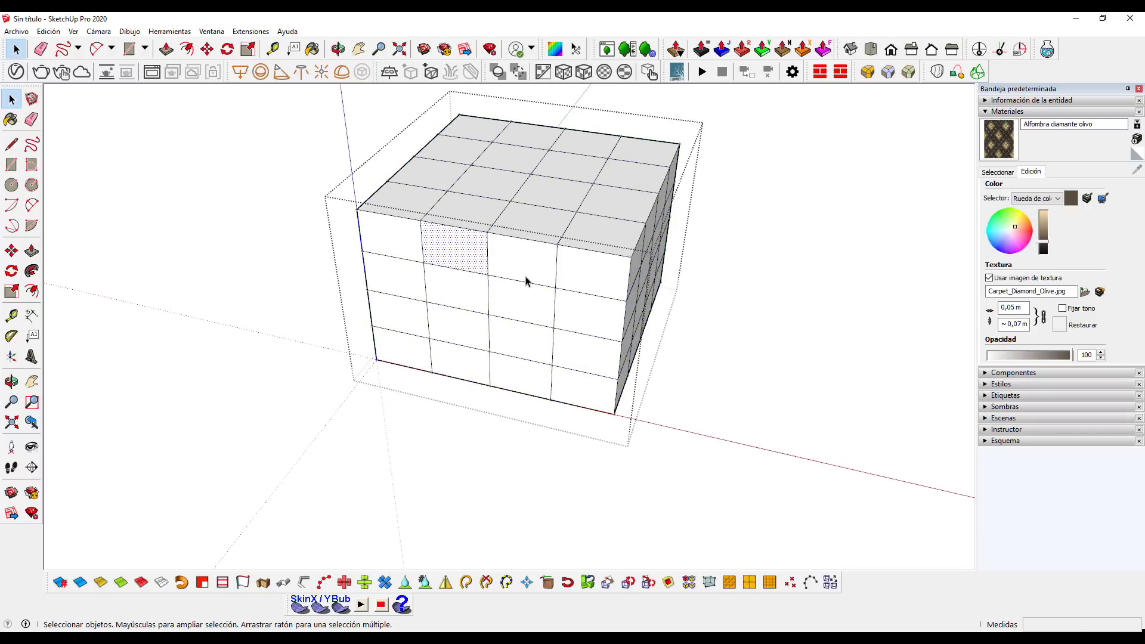
scroll(600, 290, down, 3)
click(560, 403)
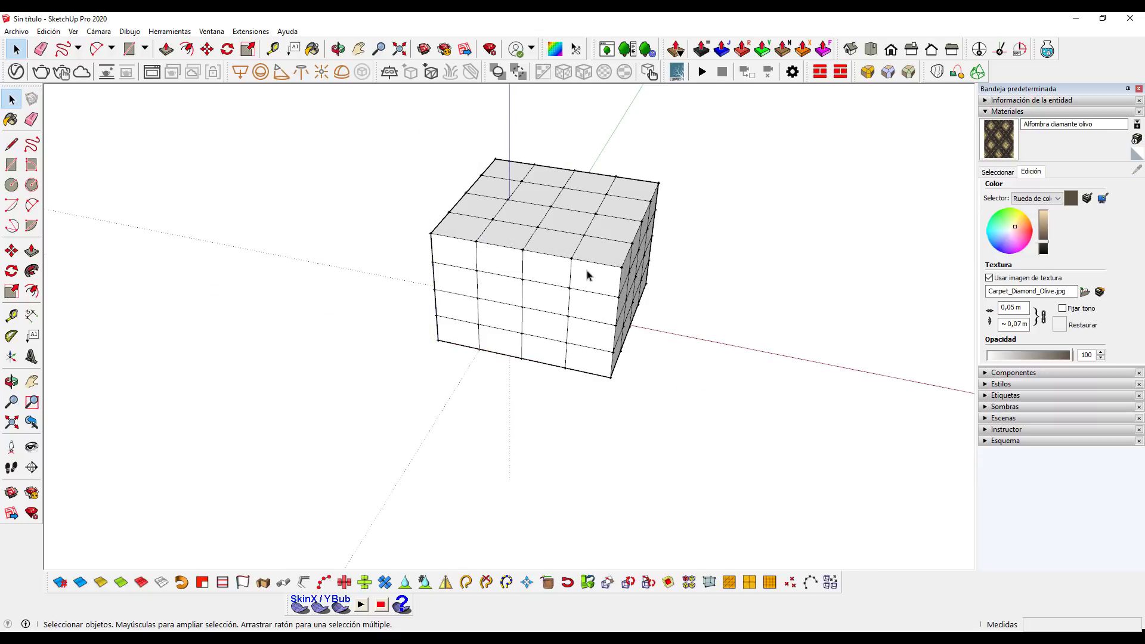
scroll(513, 266, up, 1)
scroll(495, 260, up, 2)
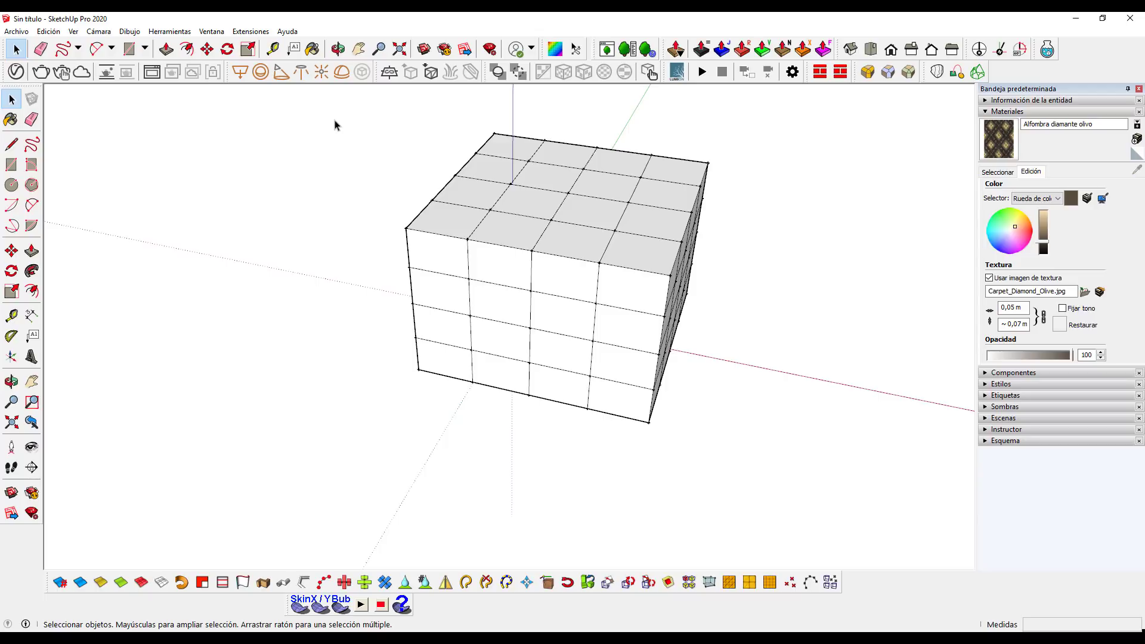
scroll(570, 271, down, 2)
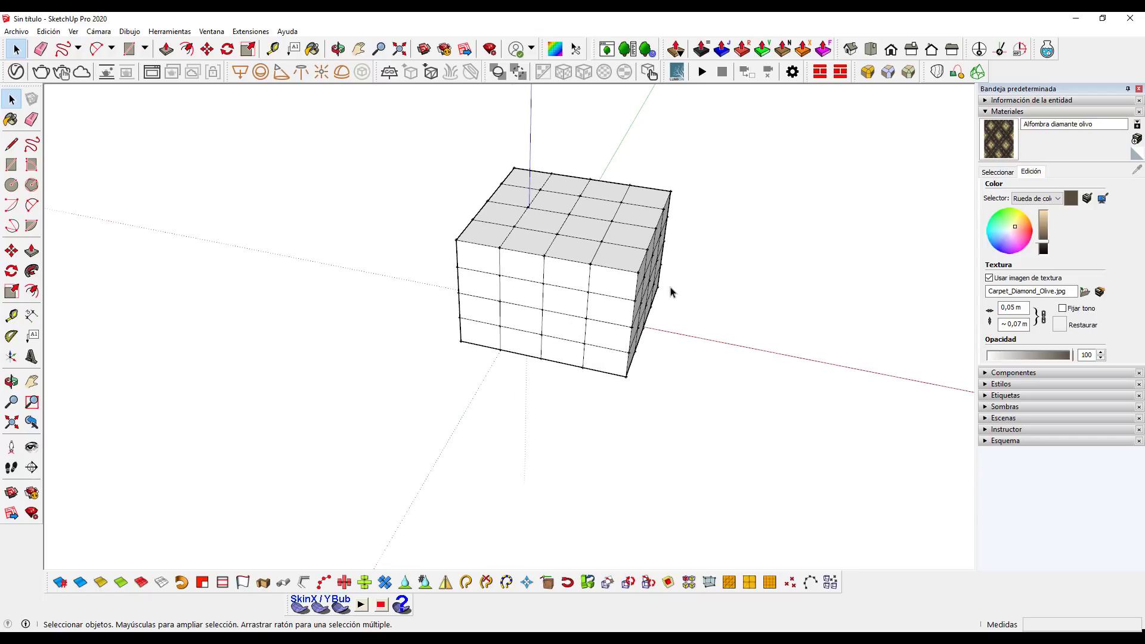
- Show the Esquema outliner and select its 'FFD control points' entry
click(1016, 442)
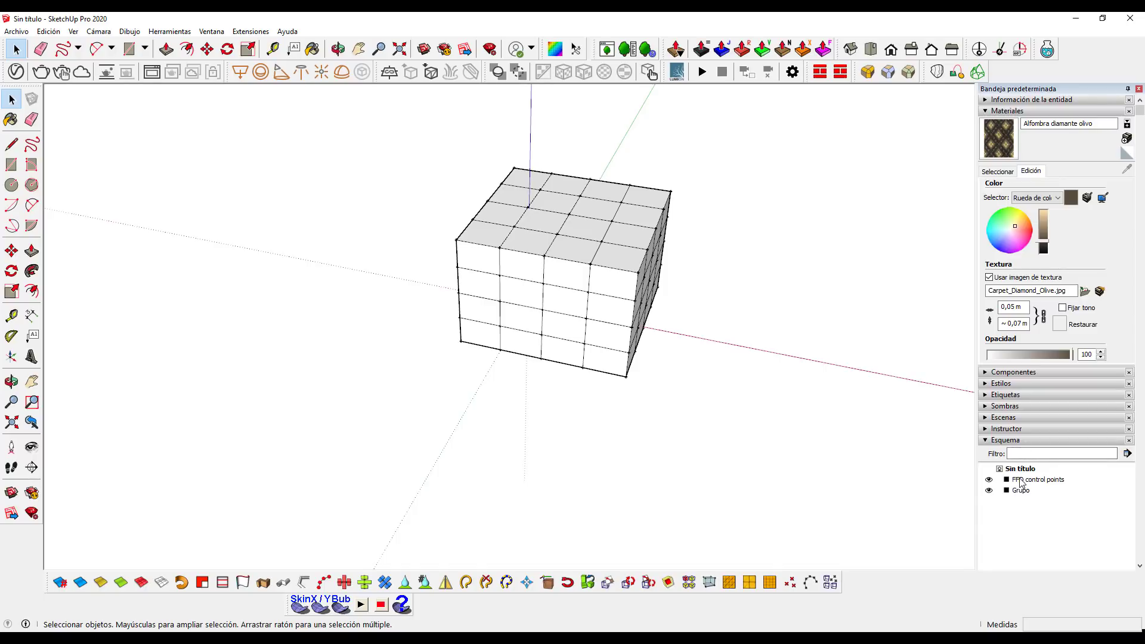
click(1021, 480)
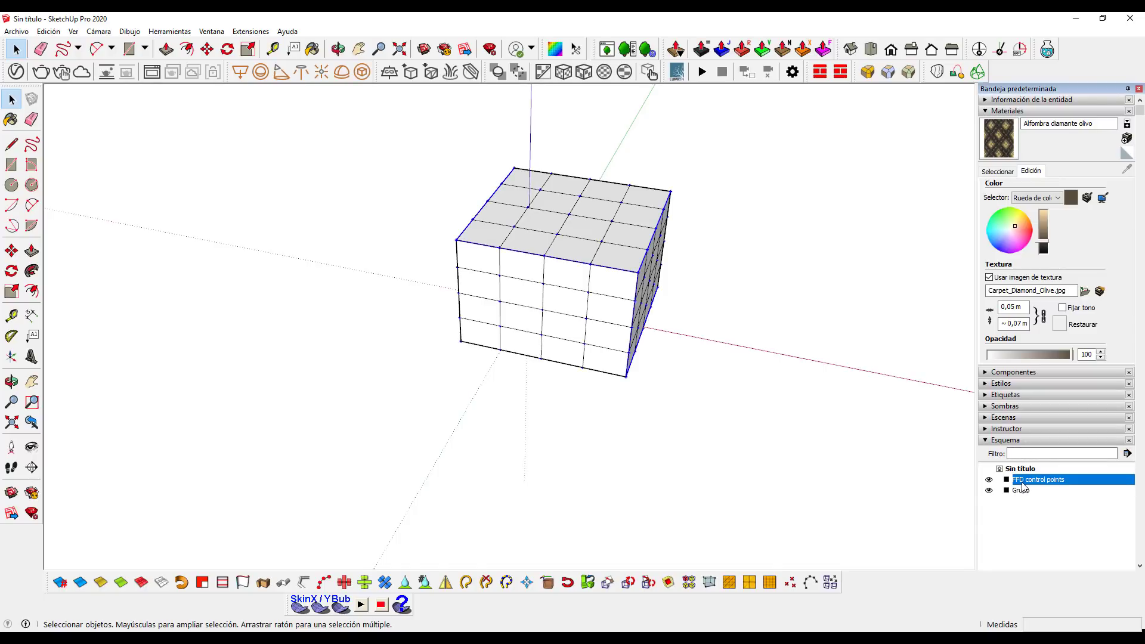
scroll(636, 281, up, 2)
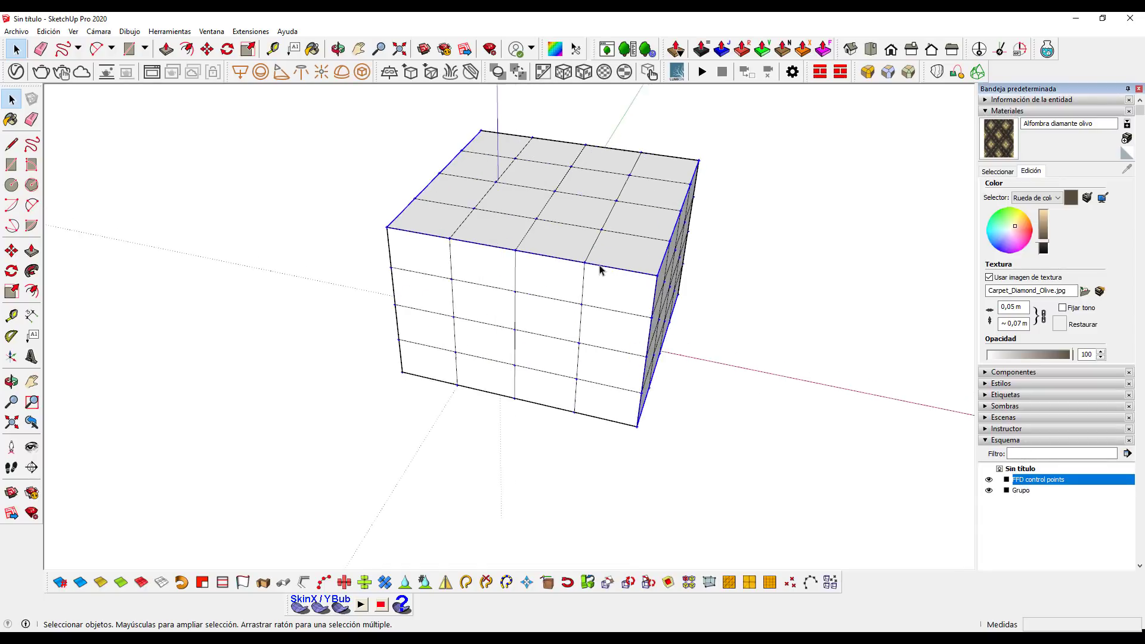
scroll(598, 271, up, 2)
scroll(596, 281, up, 3)
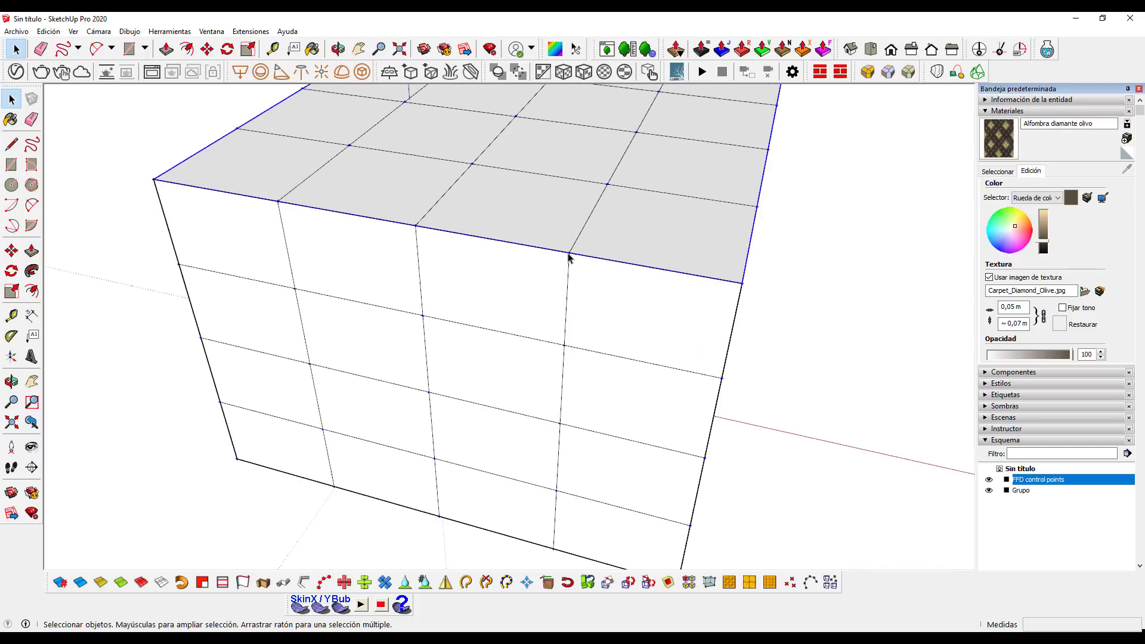
click(1045, 481)
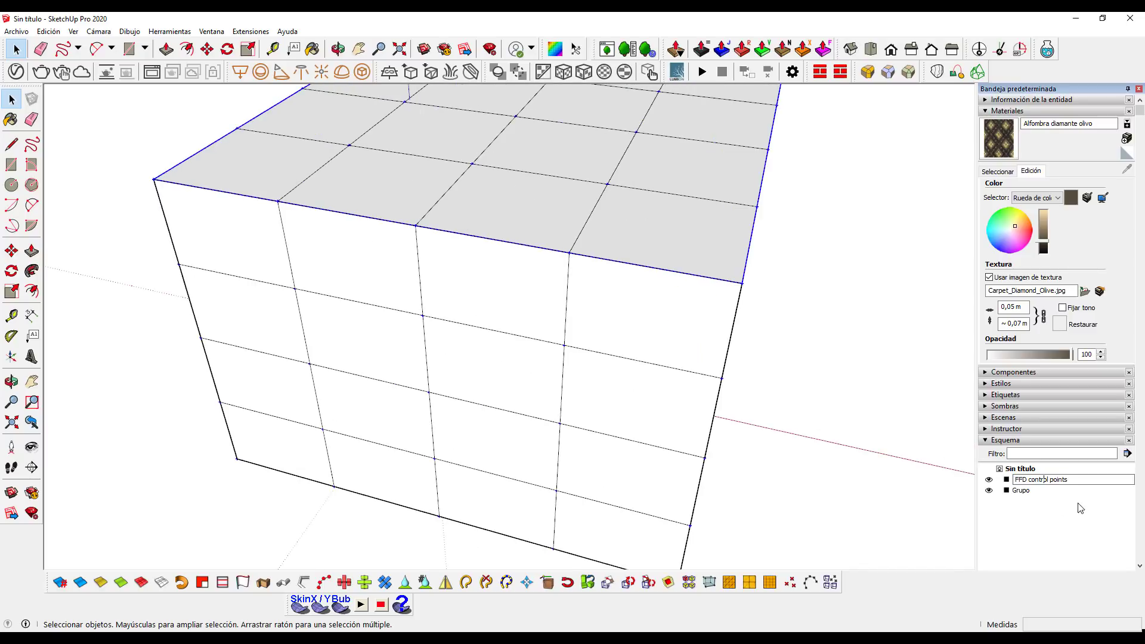
click(1080, 508)
click(1042, 482)
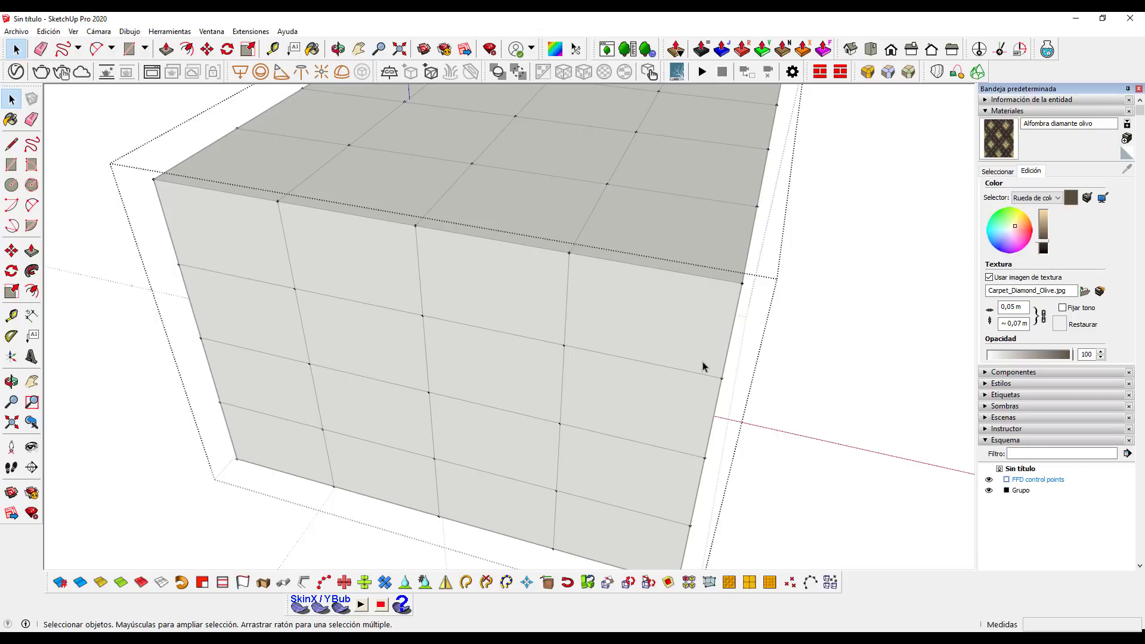
scroll(703, 367, down, 2)
scroll(710, 358, down, 1)
- Select the cube's control points and scale the lattice outward to 1,19
mouse_move(690, 394)
middle_down()
mouse_move(759, 319)
mouse_move(867, 298)
mouse_move(552, 256)
mouse_move(489, 264)
mouse_move(708, 291)
mouse_move(728, 263)
mouse_move(751, 273)
middle_up()
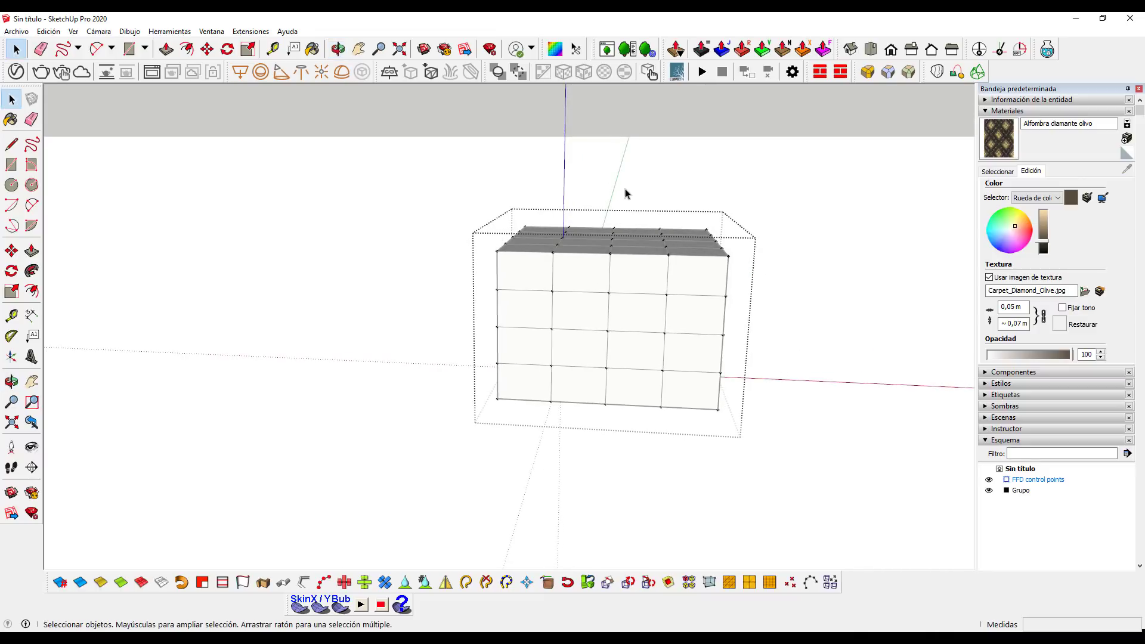
drag(635, 192, 683, 459)
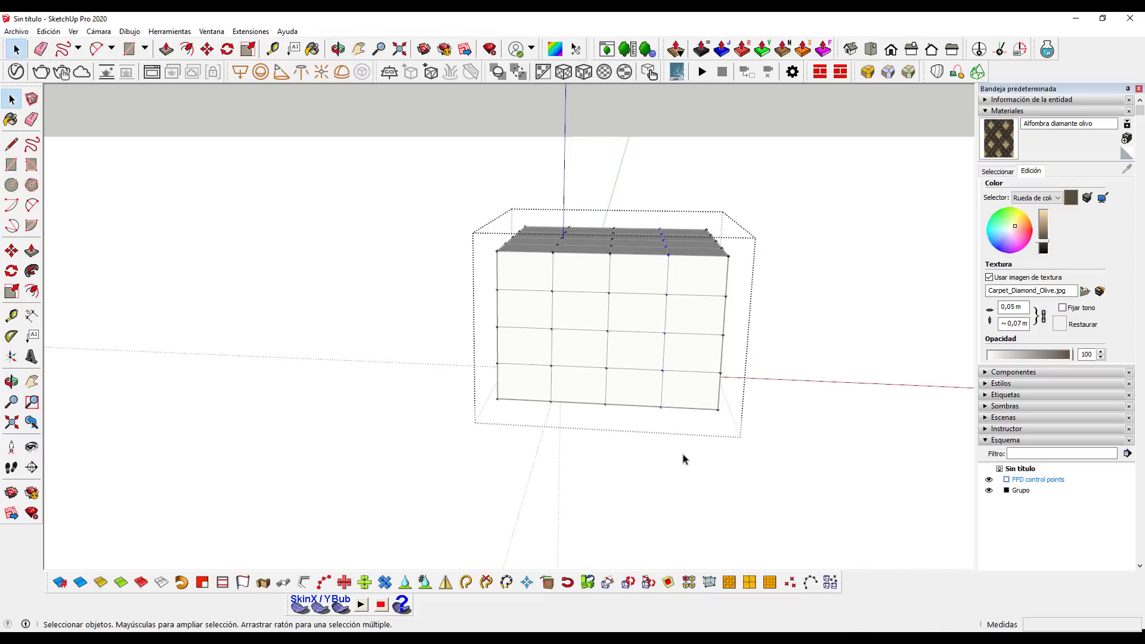
mouse_move(685, 441)
middle_down()
mouse_move(442, 373)
mouse_move(376, 210)
mouse_move(451, 411)
middle_up()
key(s)
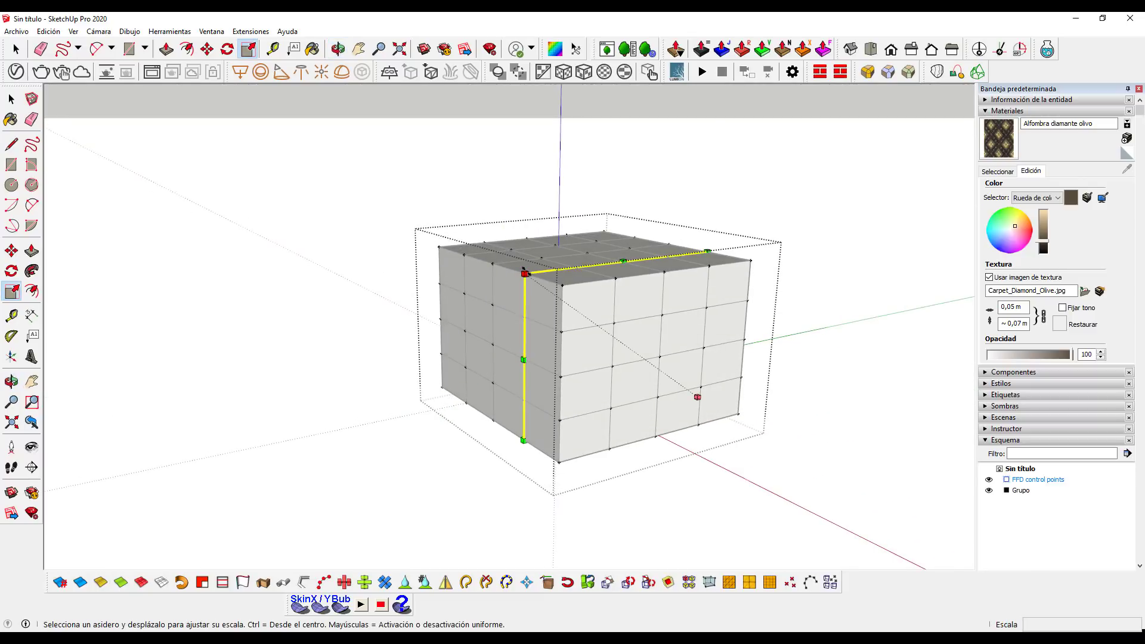
drag(524, 266, 417, 160)
mouse_move(438, 345)
middle_down()
mouse_move(365, 351)
mouse_move(771, 396)
middle_up()
key(space)
scroll(767, 394, down, 3)
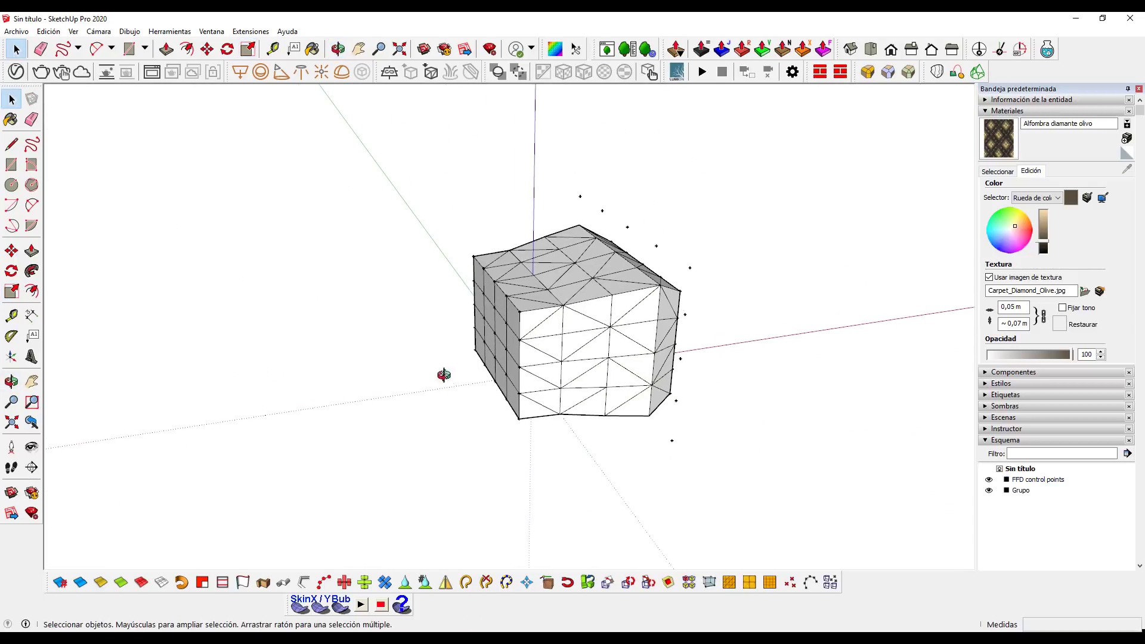
- Select the FFD control points group and open it for editing
mouse_move(443, 375)
middle_down()
mouse_move(728, 340)
mouse_move(687, 222)
middle_up()
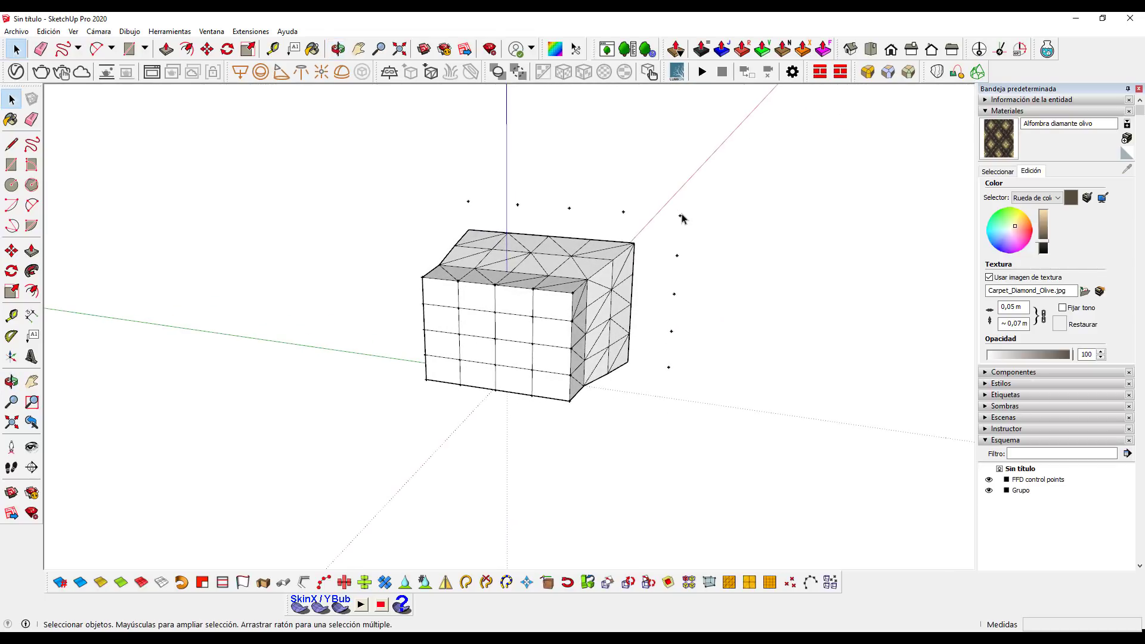
click(679, 215)
click(679, 219)
double_click(680, 217)
scroll(680, 220, up, 1)
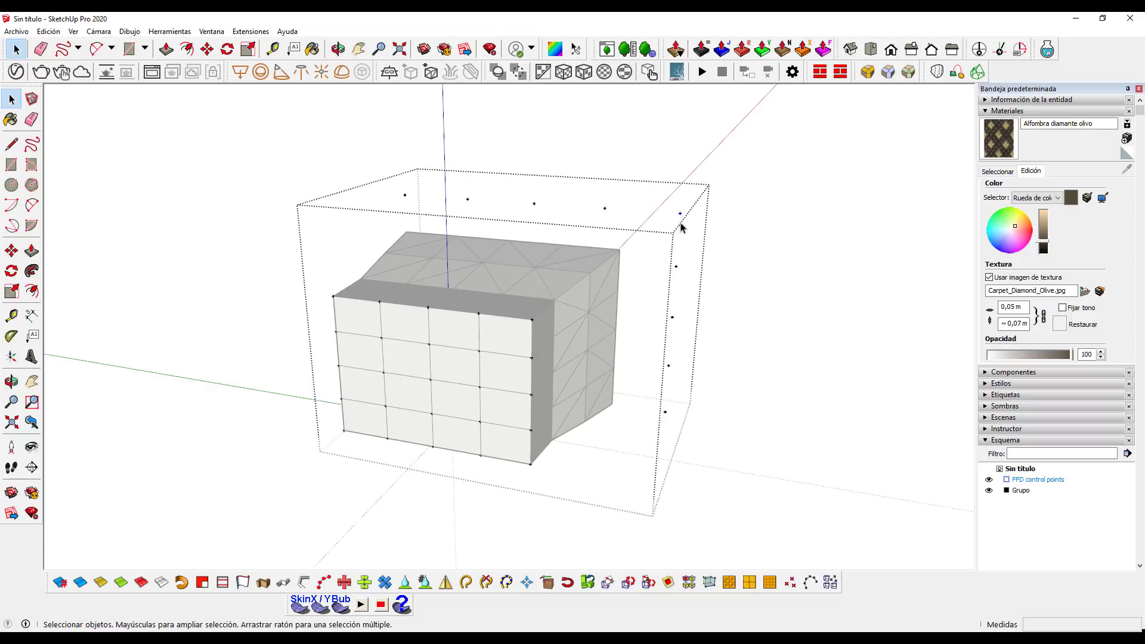
scroll(680, 222, up, 1)
scroll(678, 227, up, 2)
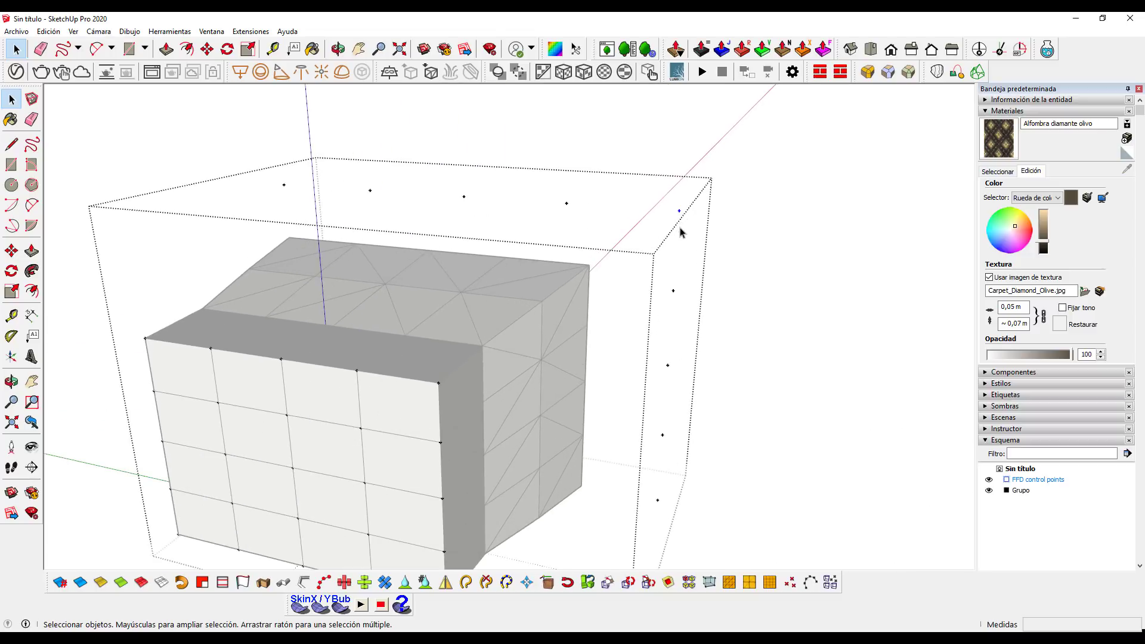
- Move the right corner control point outward into a sharp point, then exit editing
key(m)
click(679, 210)
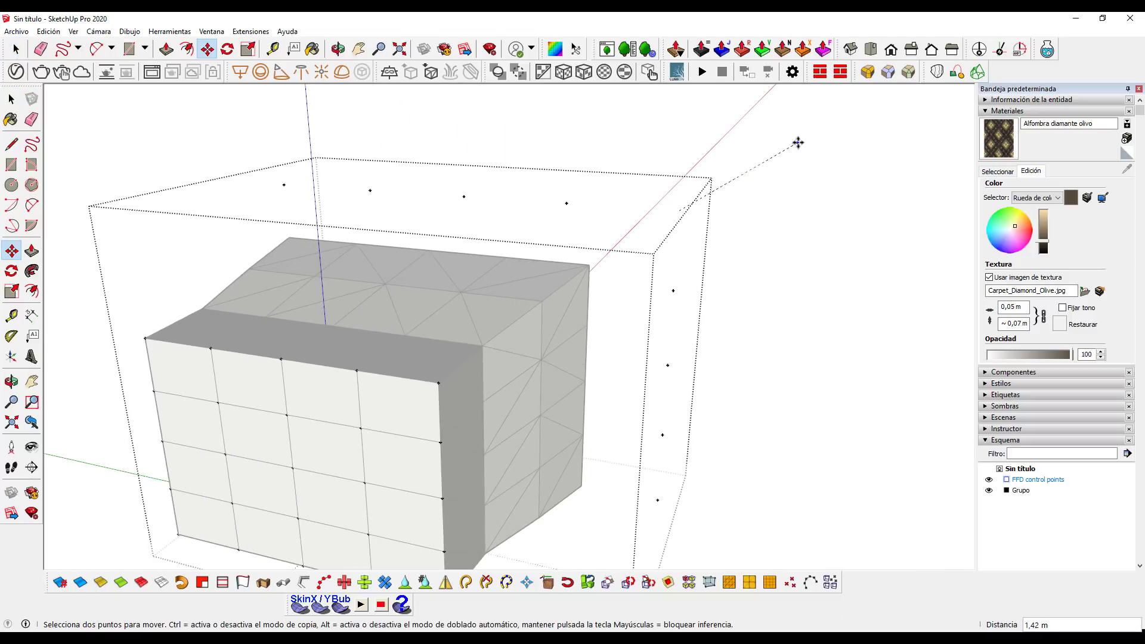
click(797, 143)
key(space)
click(592, 173)
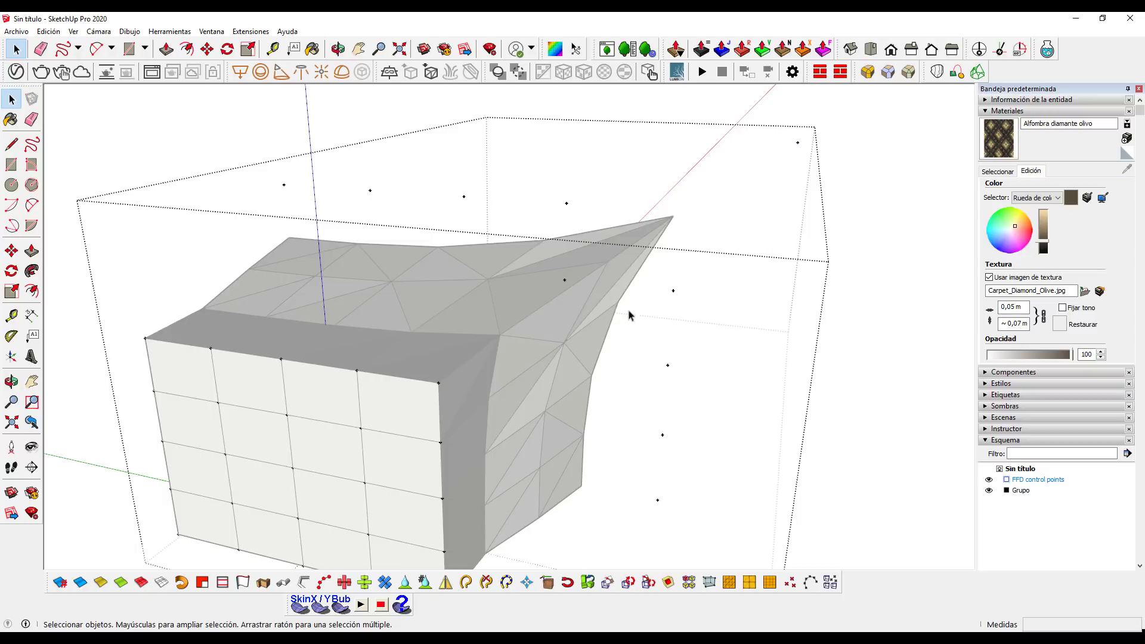
click(860, 358)
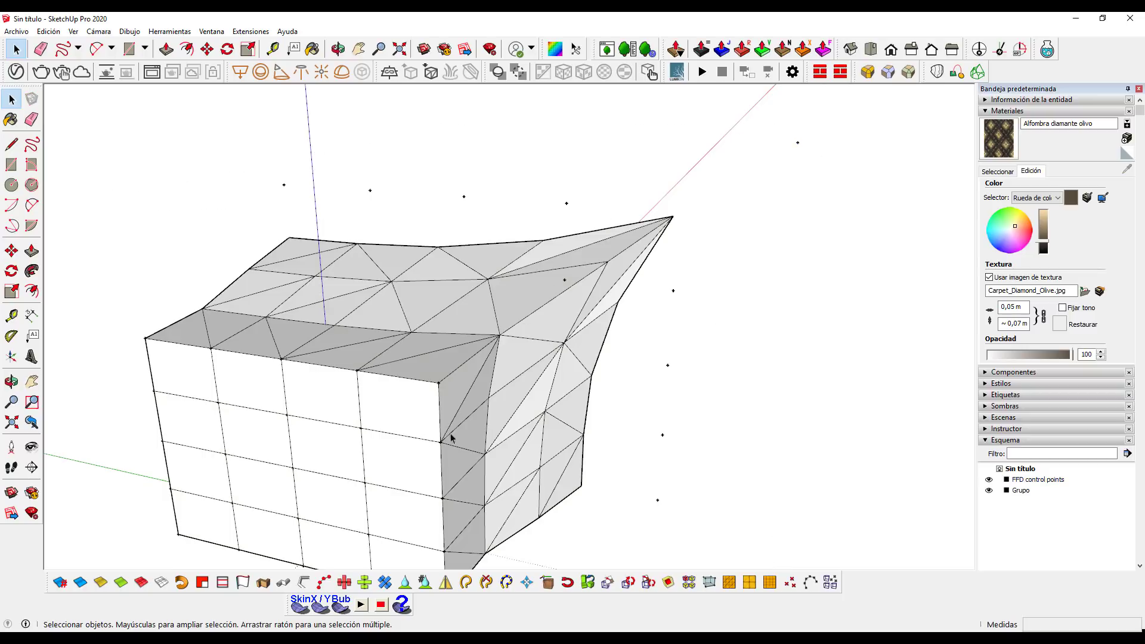
- Reopen the control points and move the top-left corner point outward
mouse_move(450, 438)
middle_down()
mouse_move(577, 447)
mouse_move(621, 324)
mouse_move(437, 257)
middle_up()
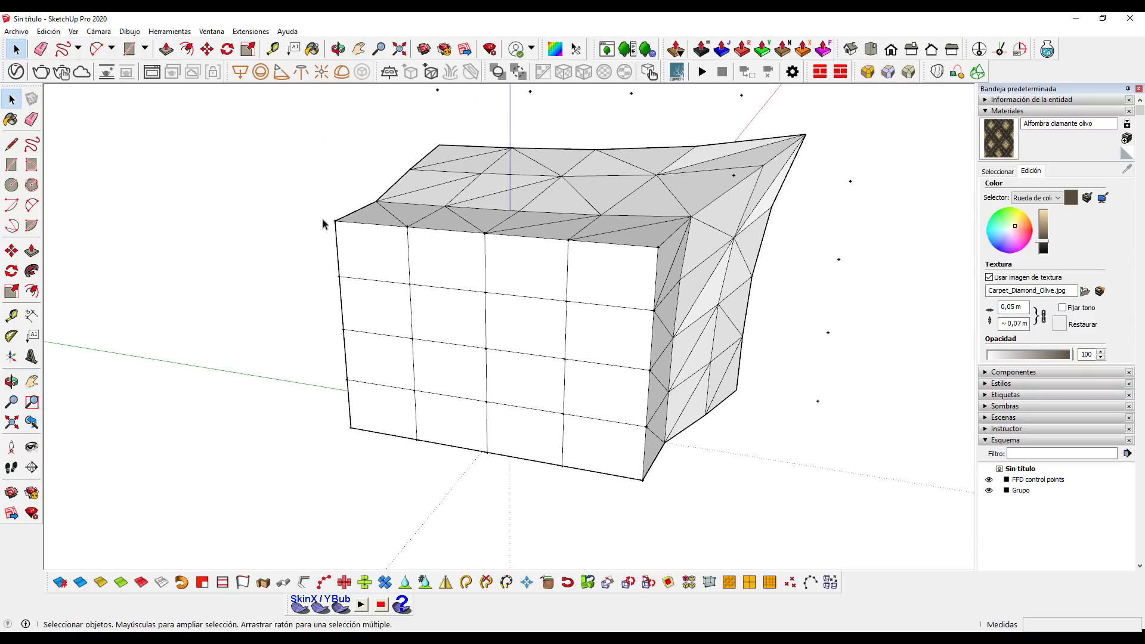
double_click(344, 232)
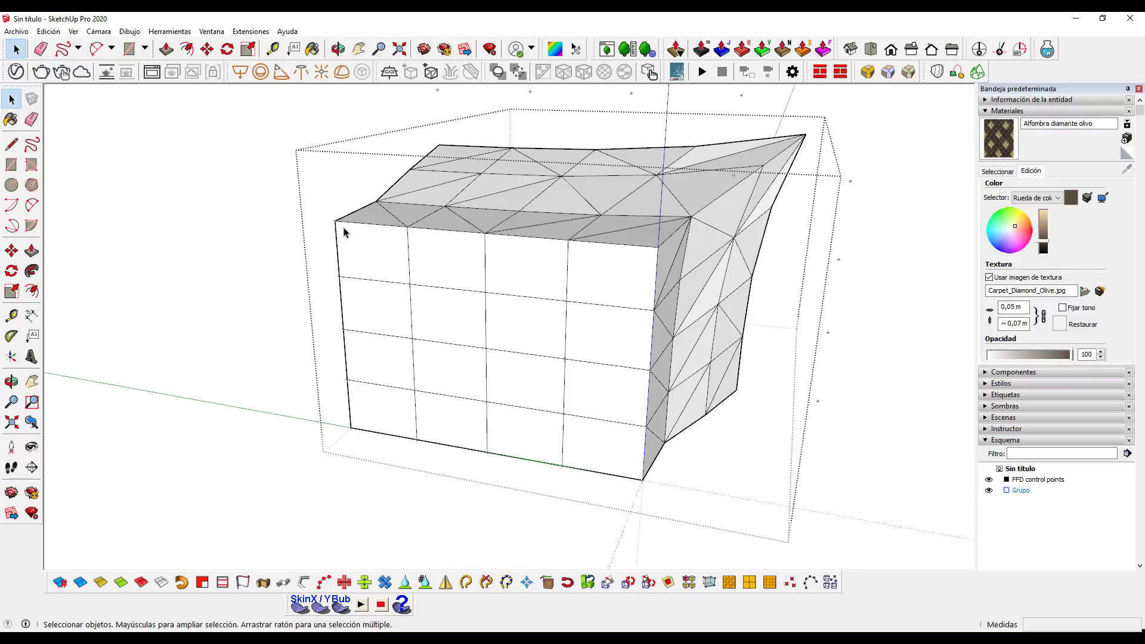
double_click(1035, 480)
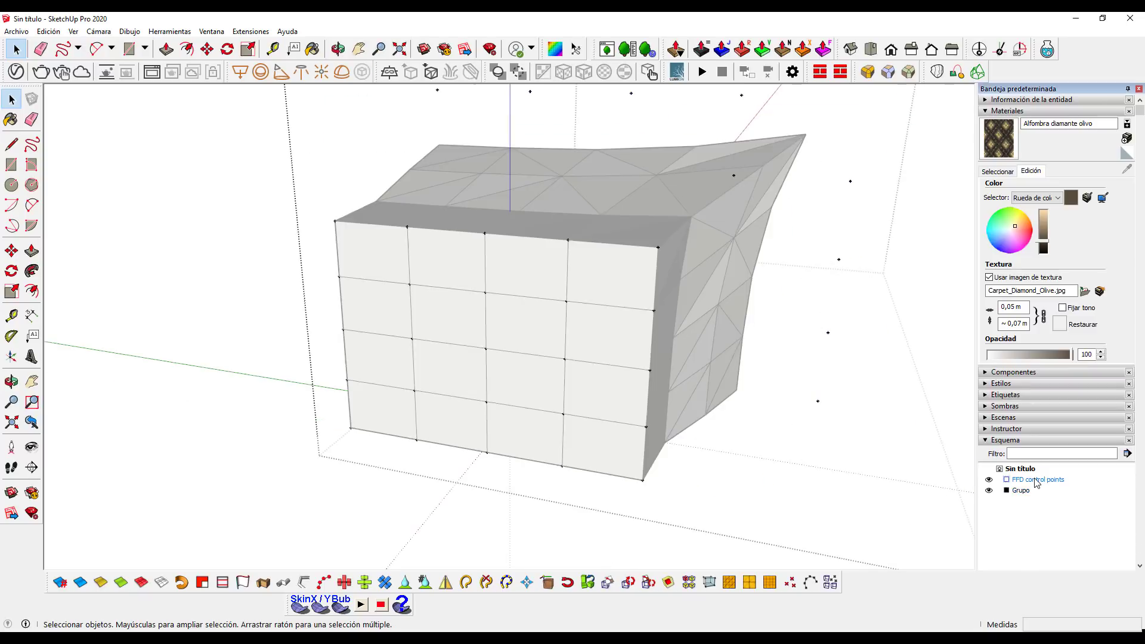
click(336, 225)
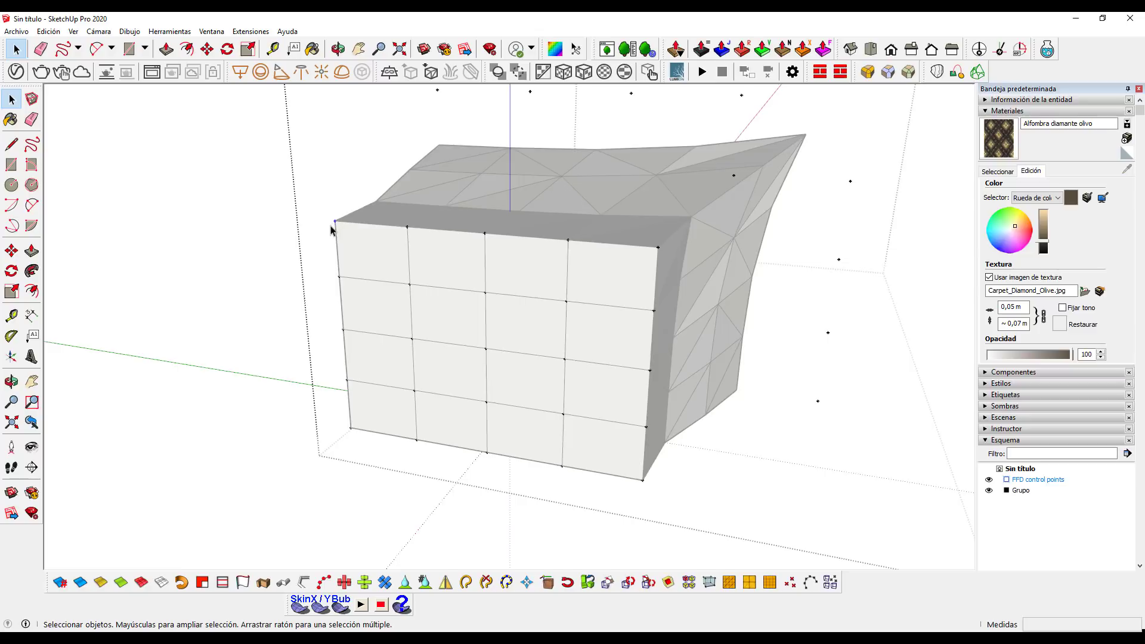
key(m)
click(336, 221)
click(205, 180)
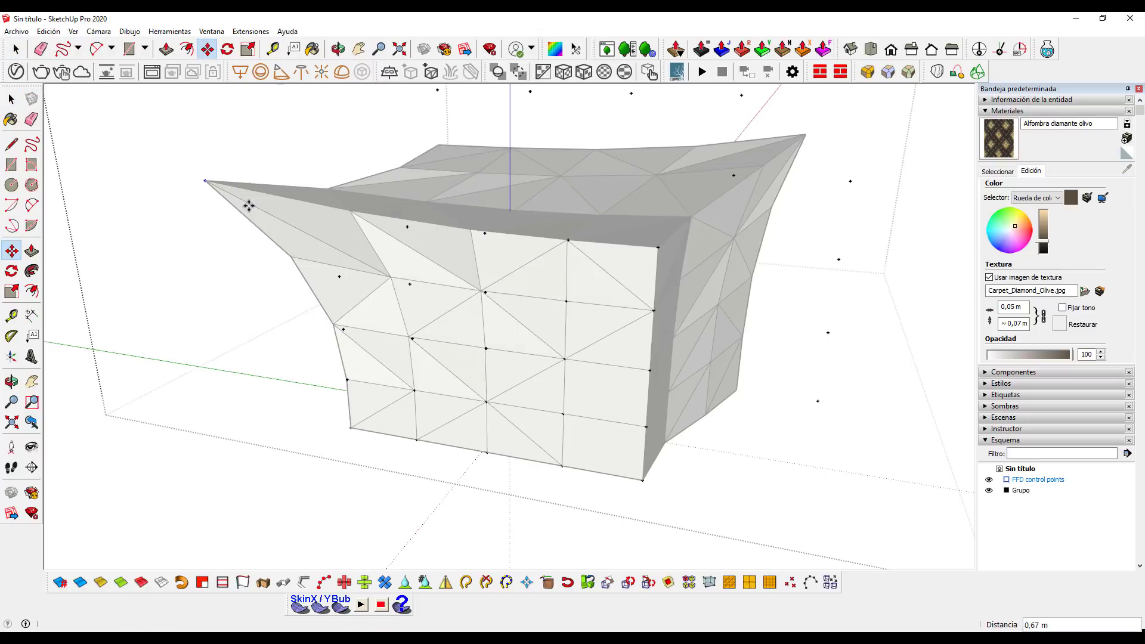
key(space)
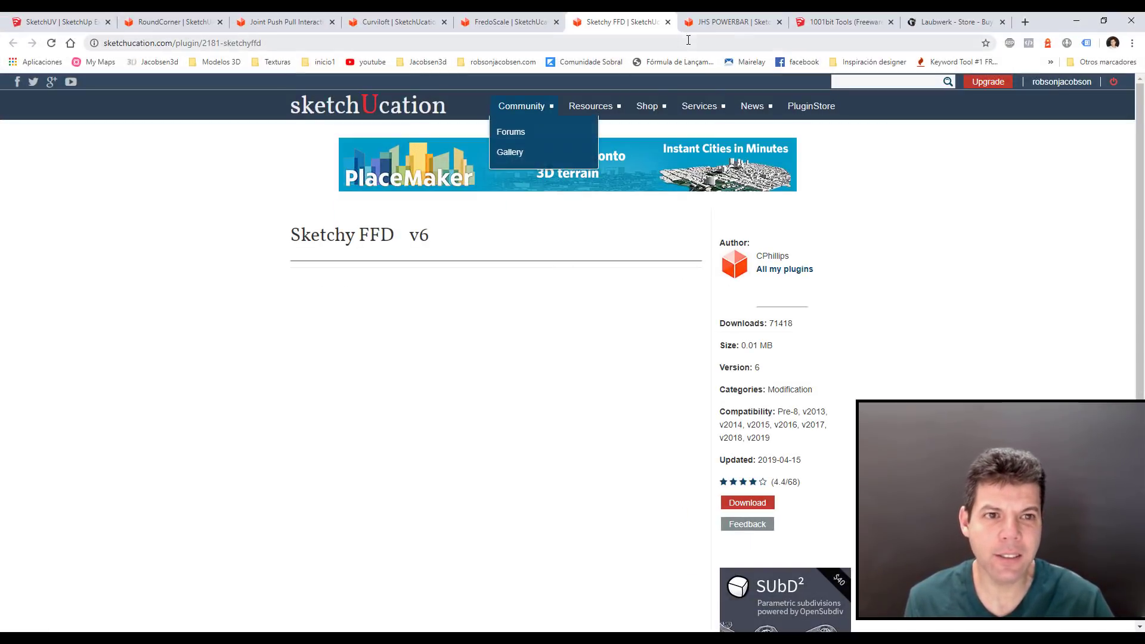
- Look over the JHS POWERBAR plugin page, then start a 3-point arc in SketchUp's plan view
click(710, 24)
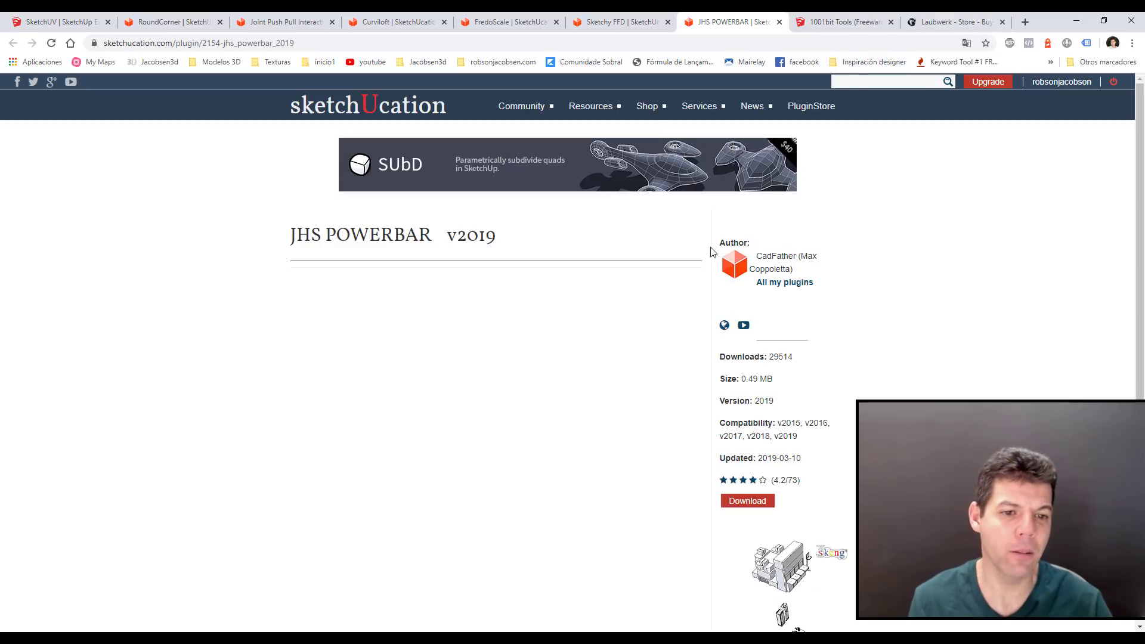
click(1076, 22)
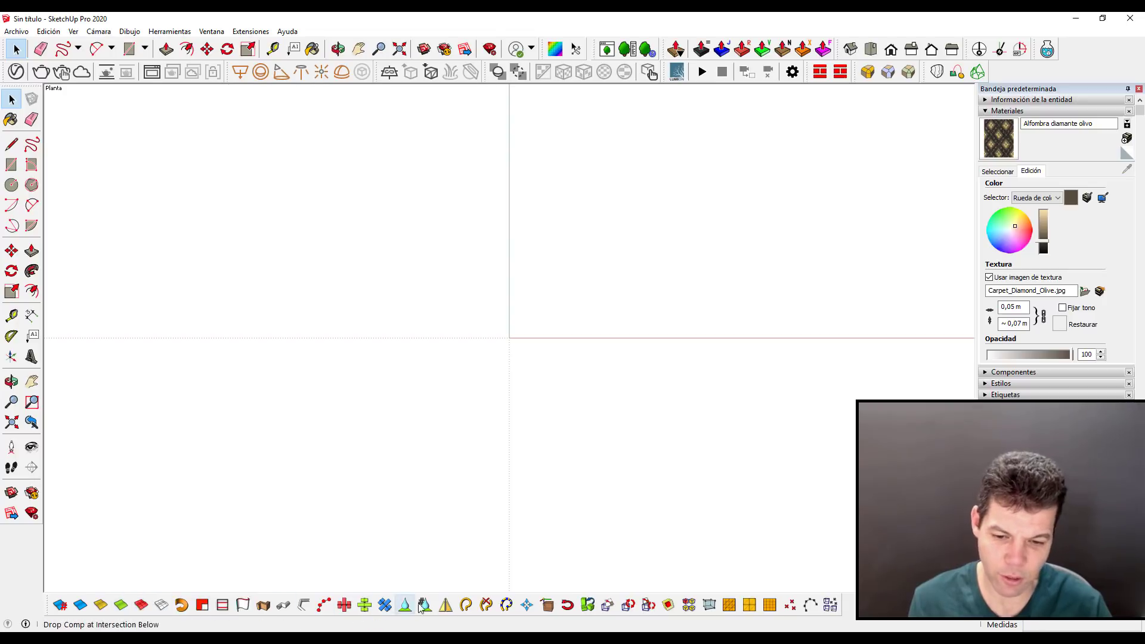
click(31, 205)
click(394, 314)
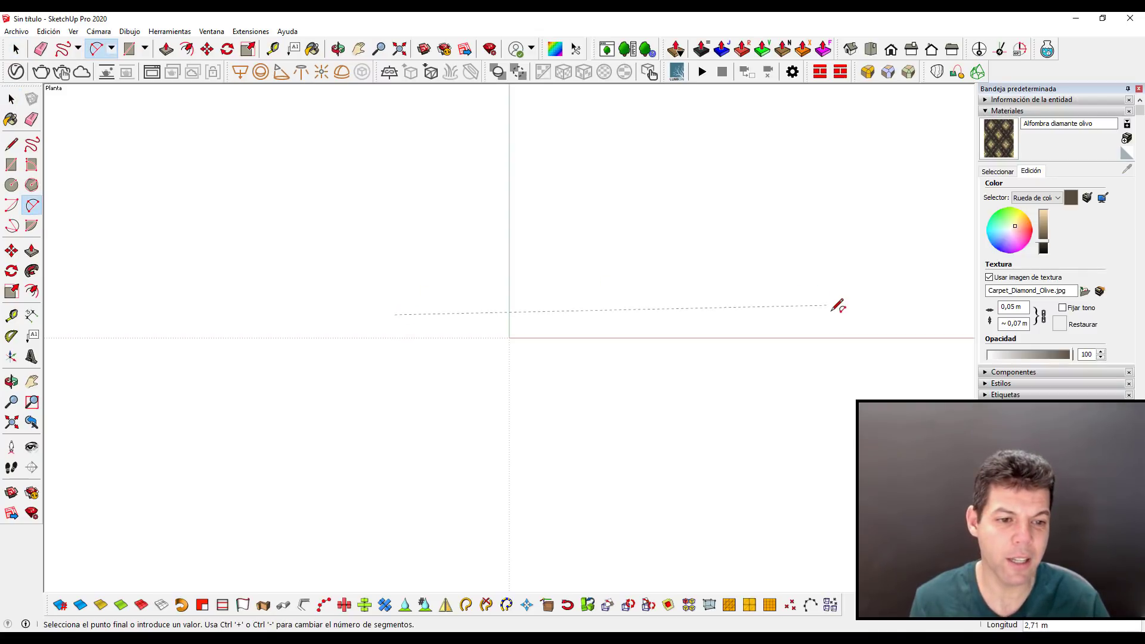
- Finish the arc and convert it with Lines to Tubes into a 0,10 m diameter tube
click(830, 314)
click(689, 229)
key(space)
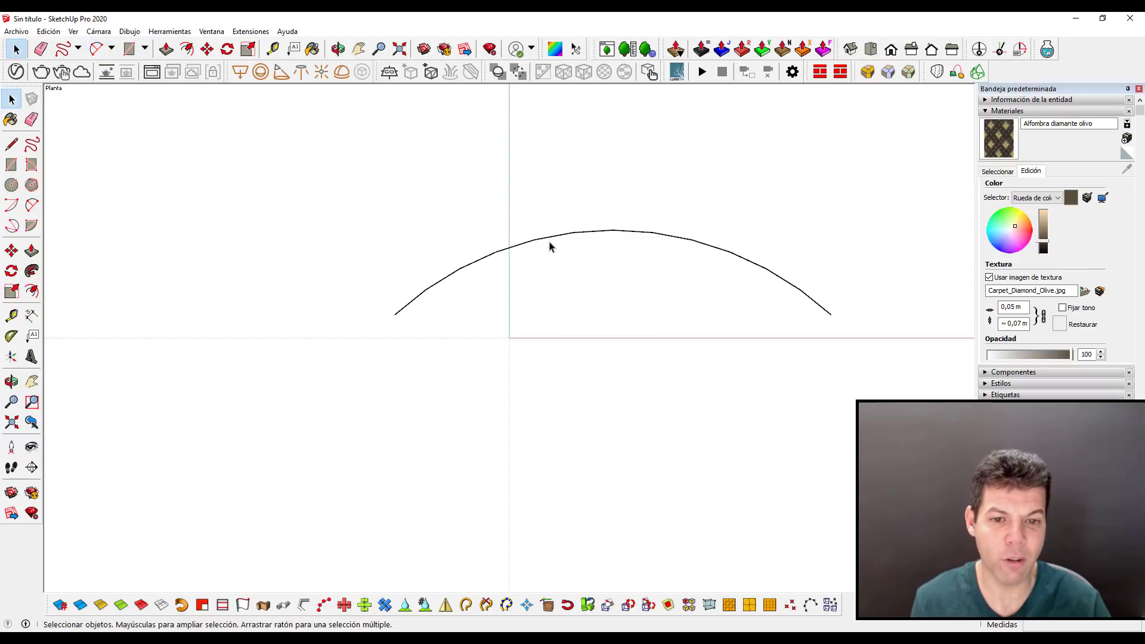
click(536, 241)
middle_drag(490, 387, 487, 330)
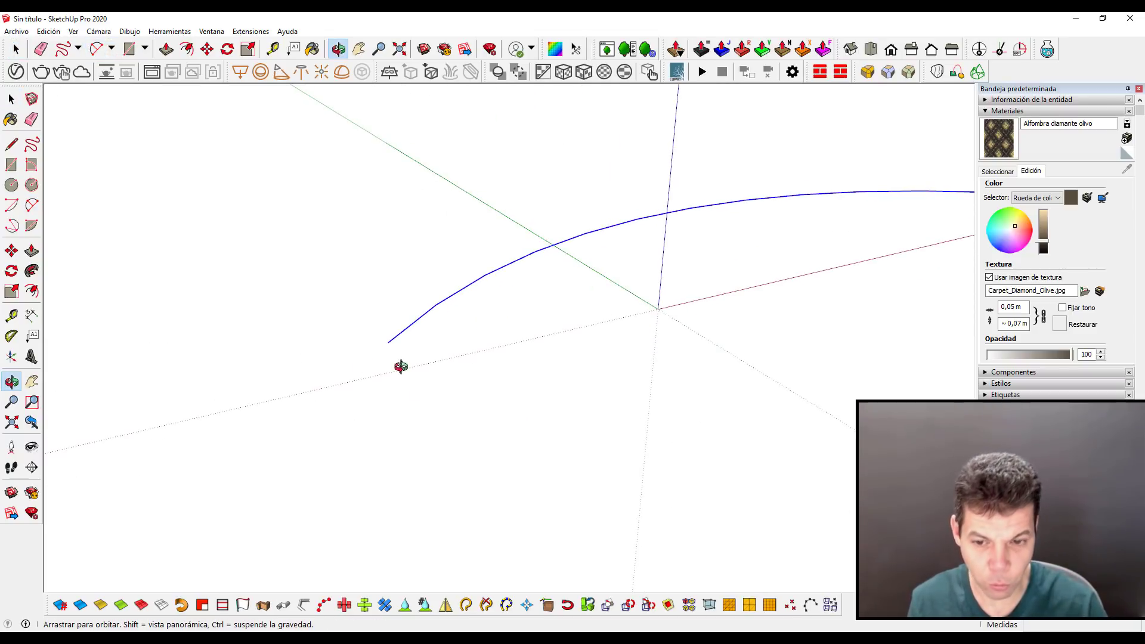
click(304, 607)
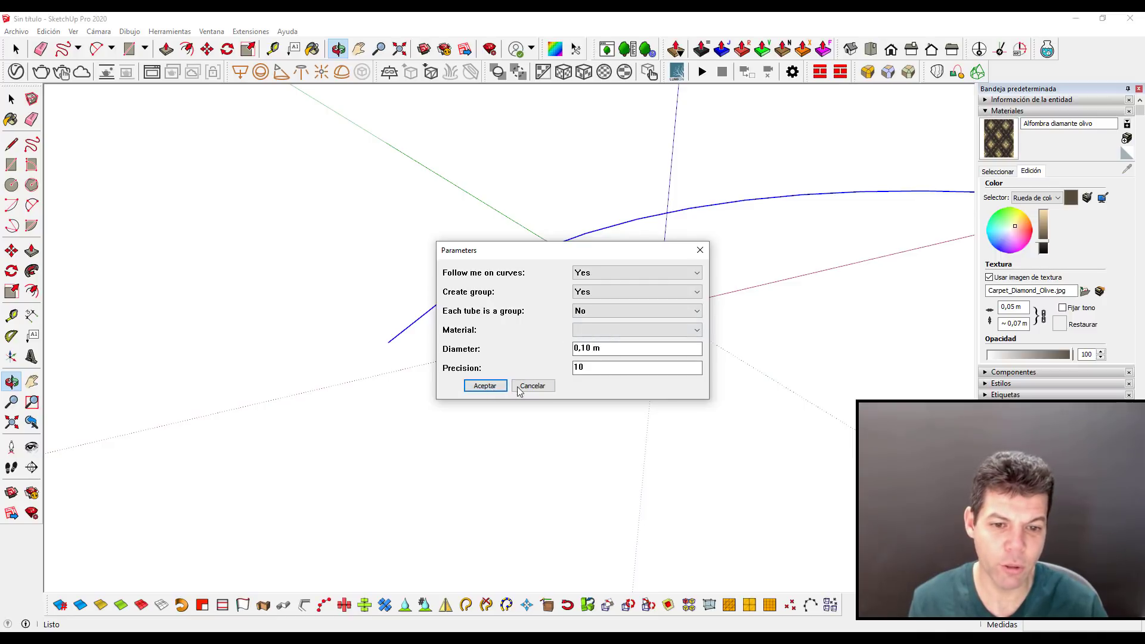
click(485, 385)
mouse_move(402, 344)
mouse_down()
mouse_move(415, 317)
mouse_move(401, 368)
mouse_move(587, 331)
mouse_move(546, 324)
mouse_up()
- Open the tube group and delete its end cap face to open the tube
key(space)
click(564, 302)
middle_drag(565, 301, 564, 316)
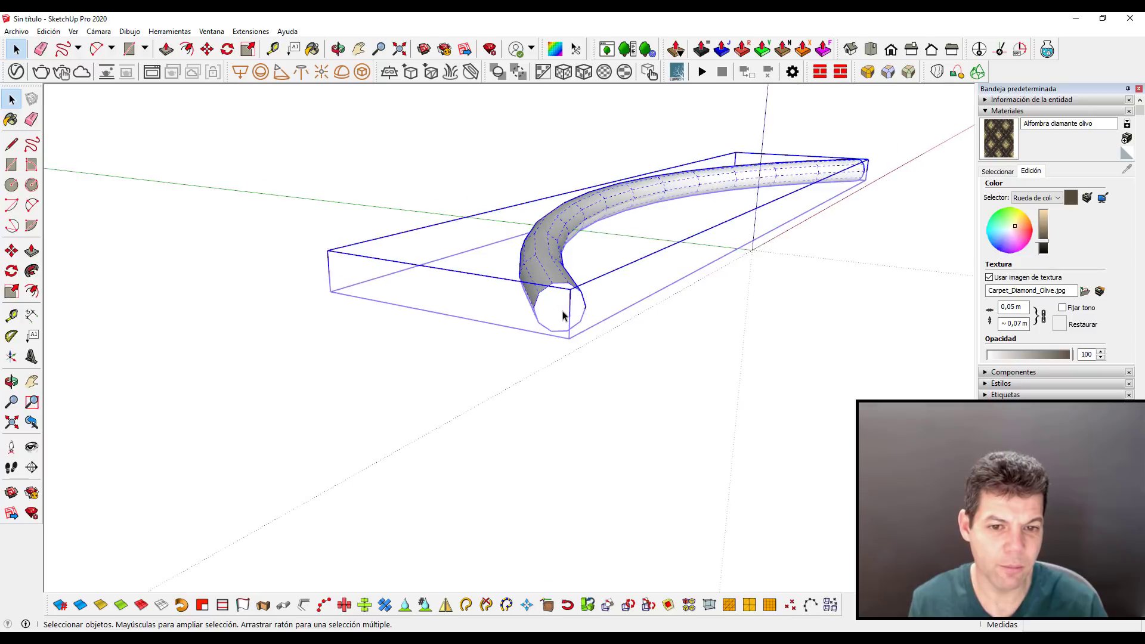
double_click(563, 316)
scroll(560, 308, up, 2)
click(561, 309)
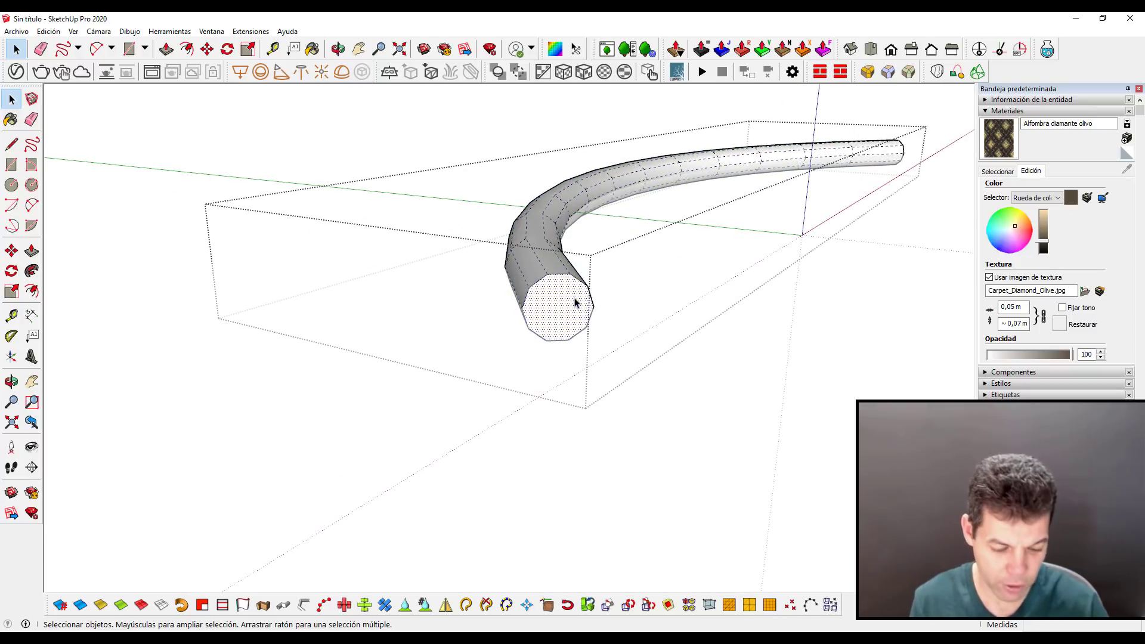
key(Delete)
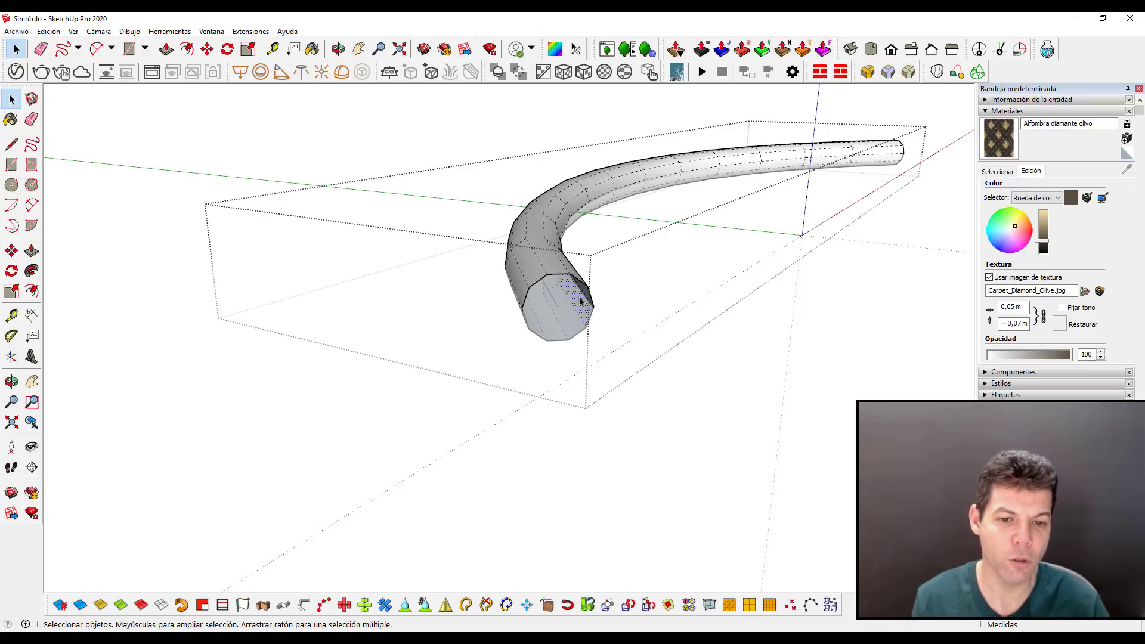
- Select the whole tube and delete it to clear the scene
scroll(615, 405, down, 3)
scroll(614, 405, down, 2)
drag(444, 161, 850, 437)
key(Delete)
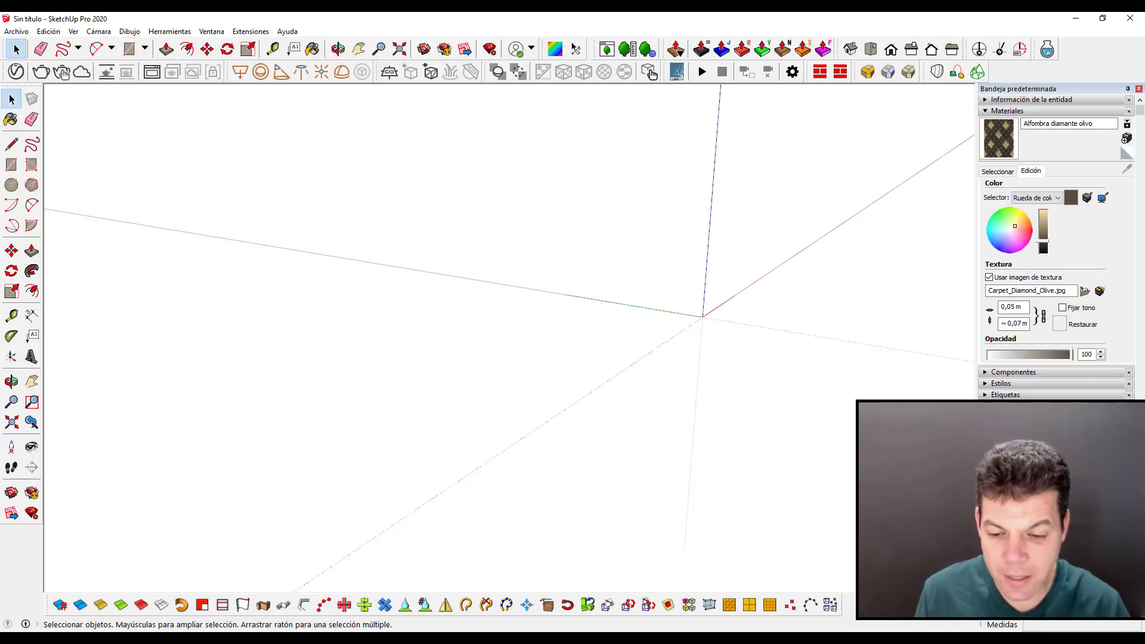
click(343, 587)
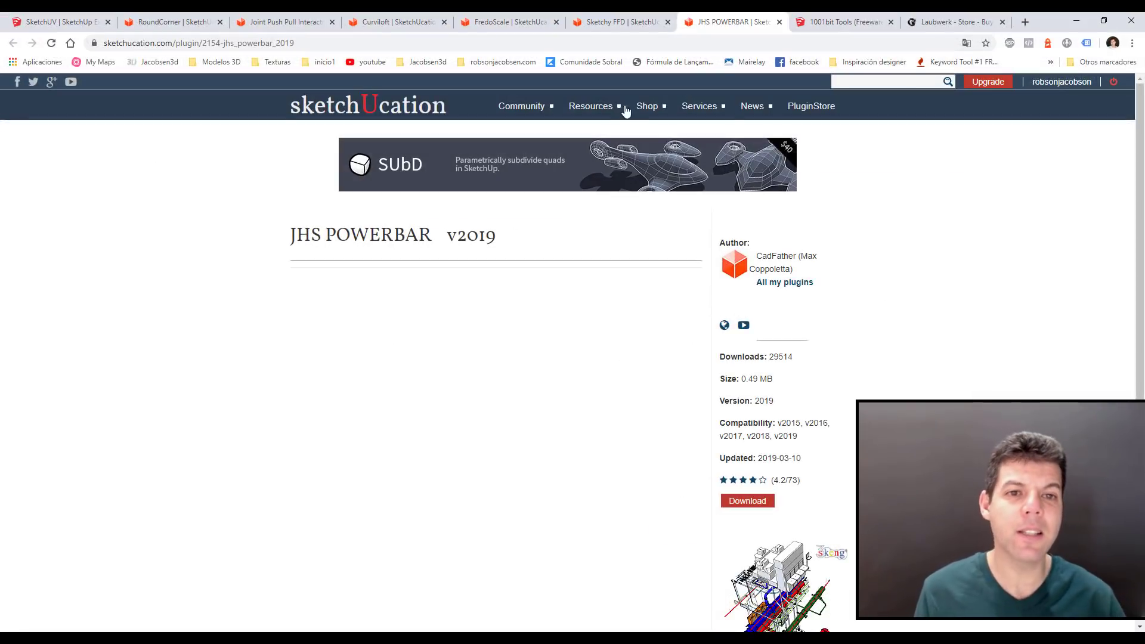
click(832, 25)
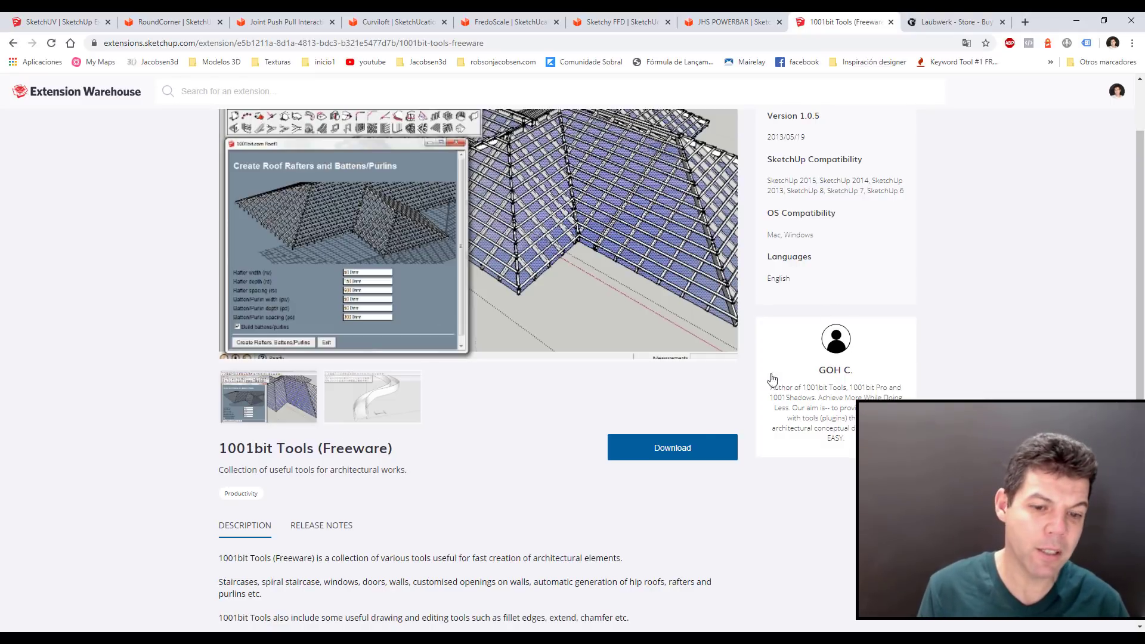
click(1078, 22)
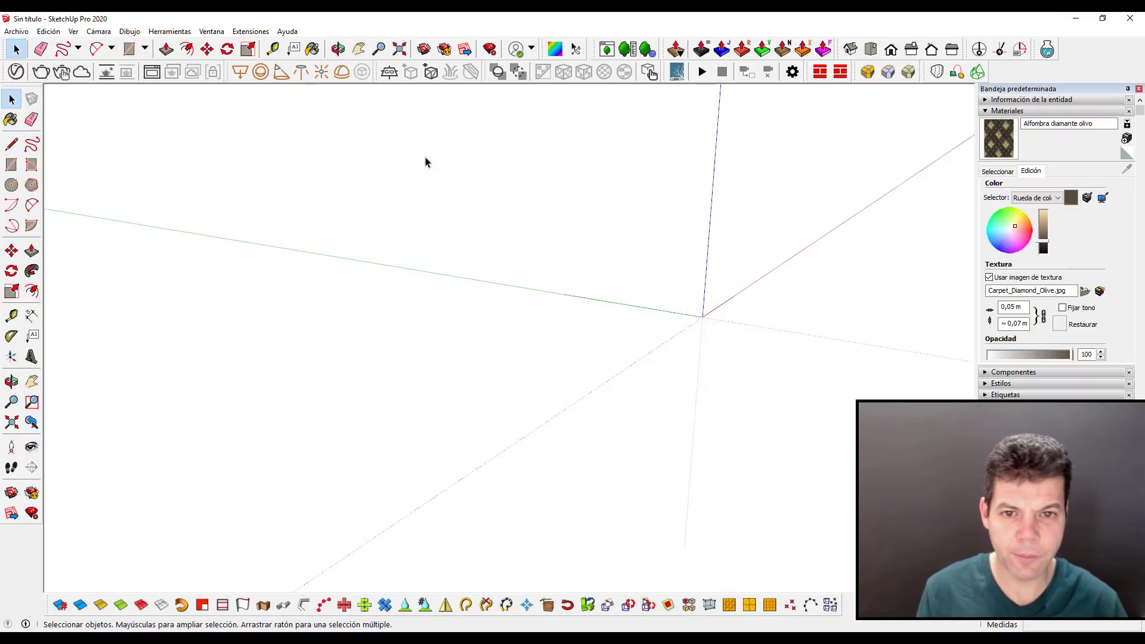
- Enable the '1001bit - tools' toolbar and position its floating panel in the workspace
right_click(312, 48)
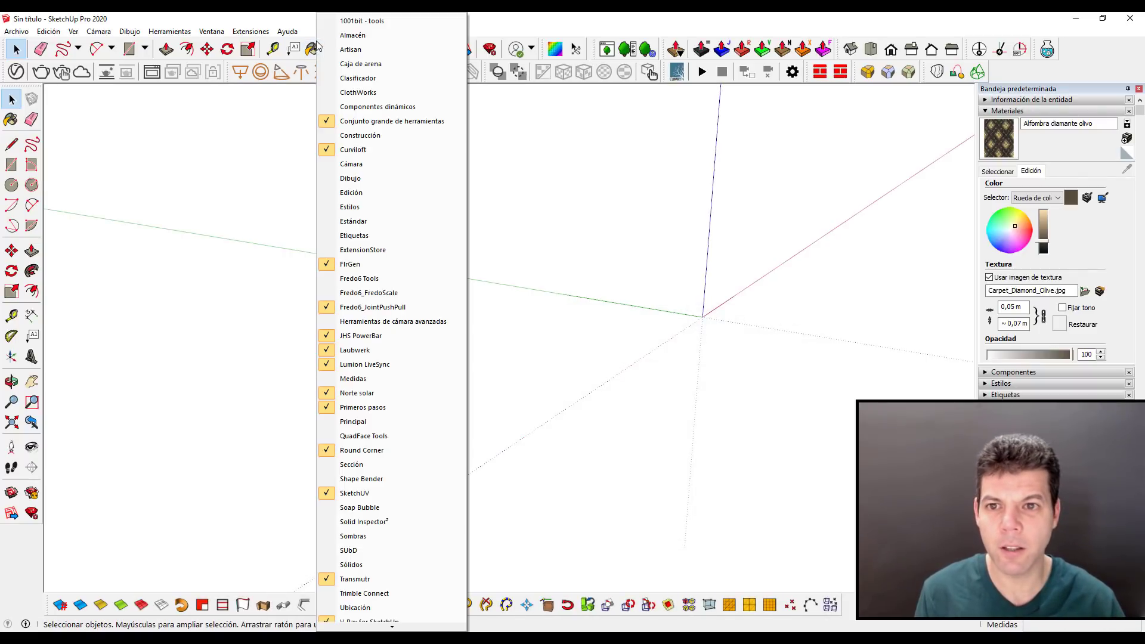
click(355, 22)
drag(385, 102, 386, 106)
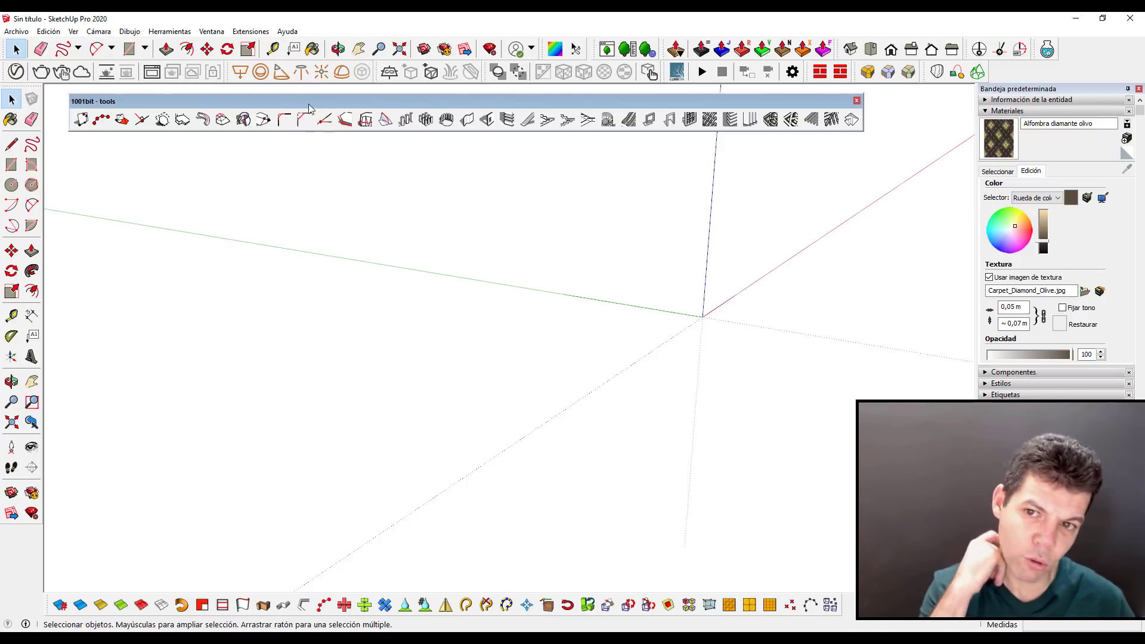
drag(310, 103, 296, 99)
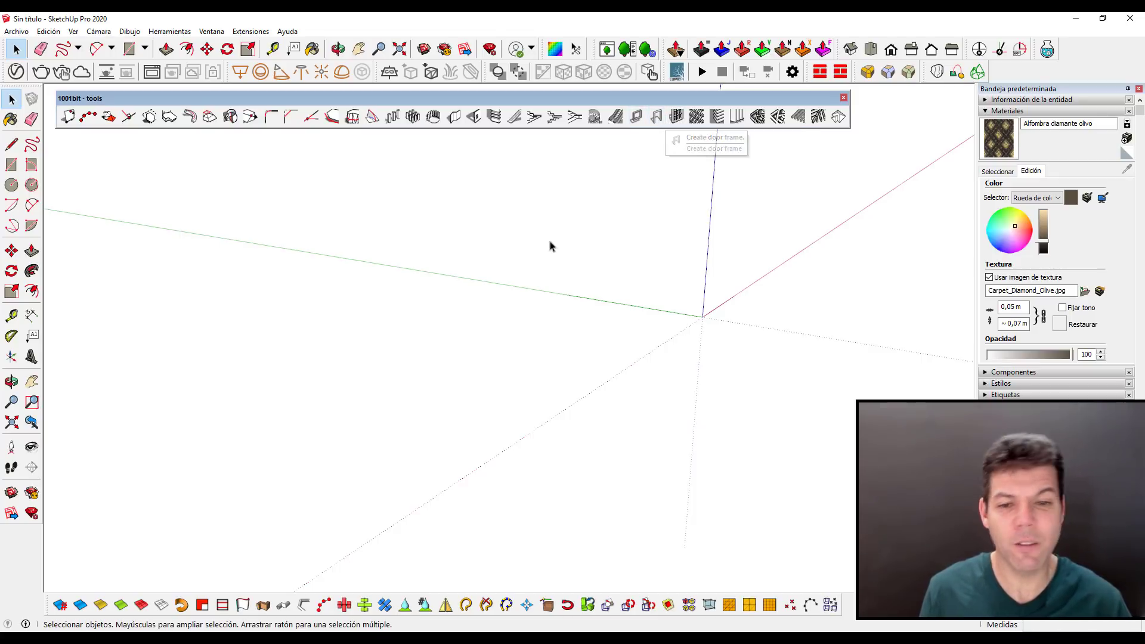
- Draw a rectangle in Top view and reverse its face with Invertir caras
click(14, 164)
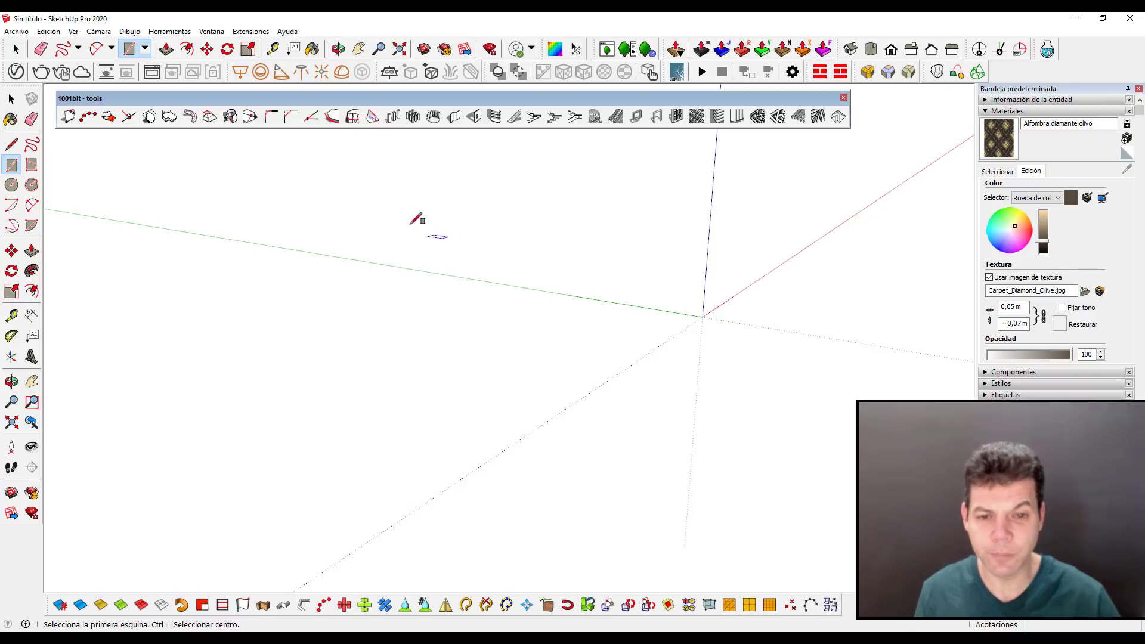
click(871, 53)
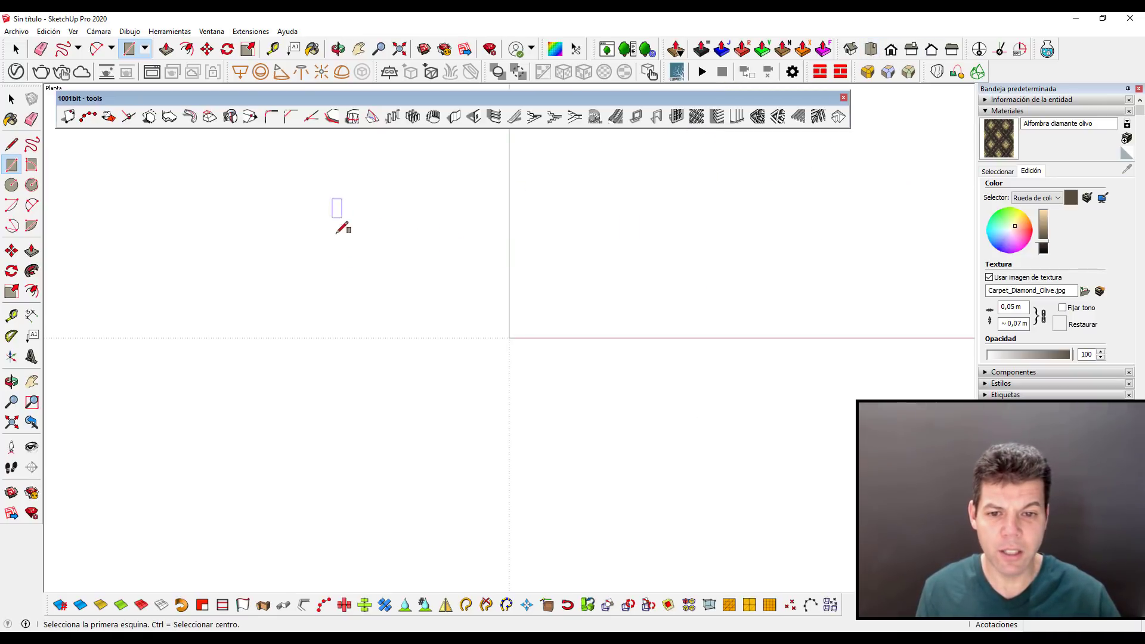
click(332, 222)
click(698, 451)
key(space)
right_click(516, 397)
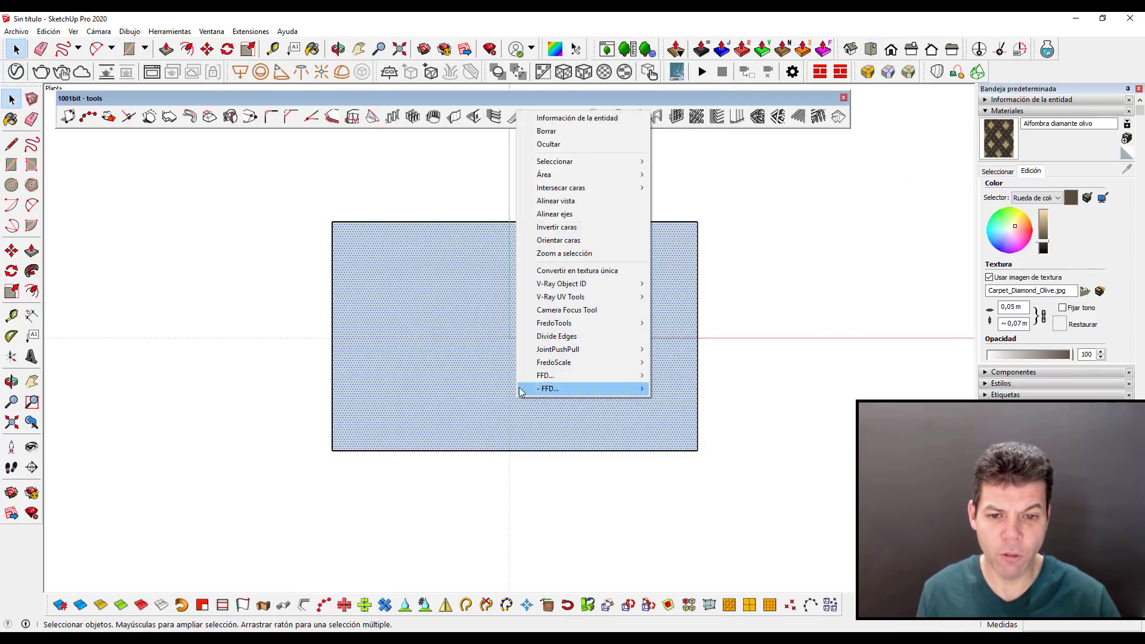
click(559, 227)
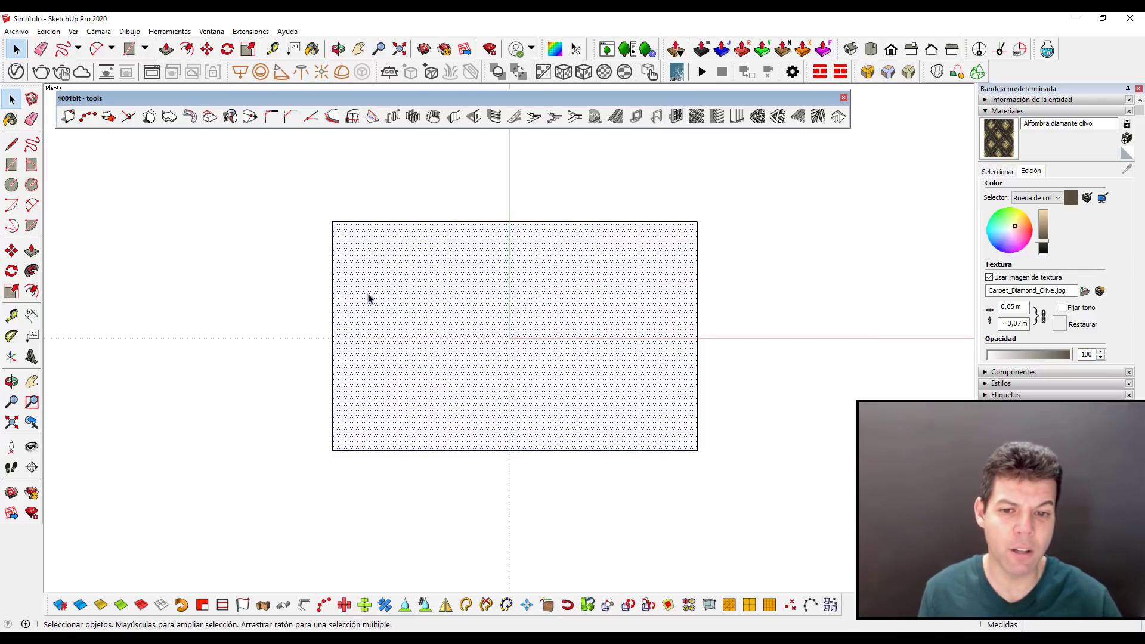
- Build a 3x3 window frame with the 1001bit Panel Divider and orbit to inspect it
click(676, 117)
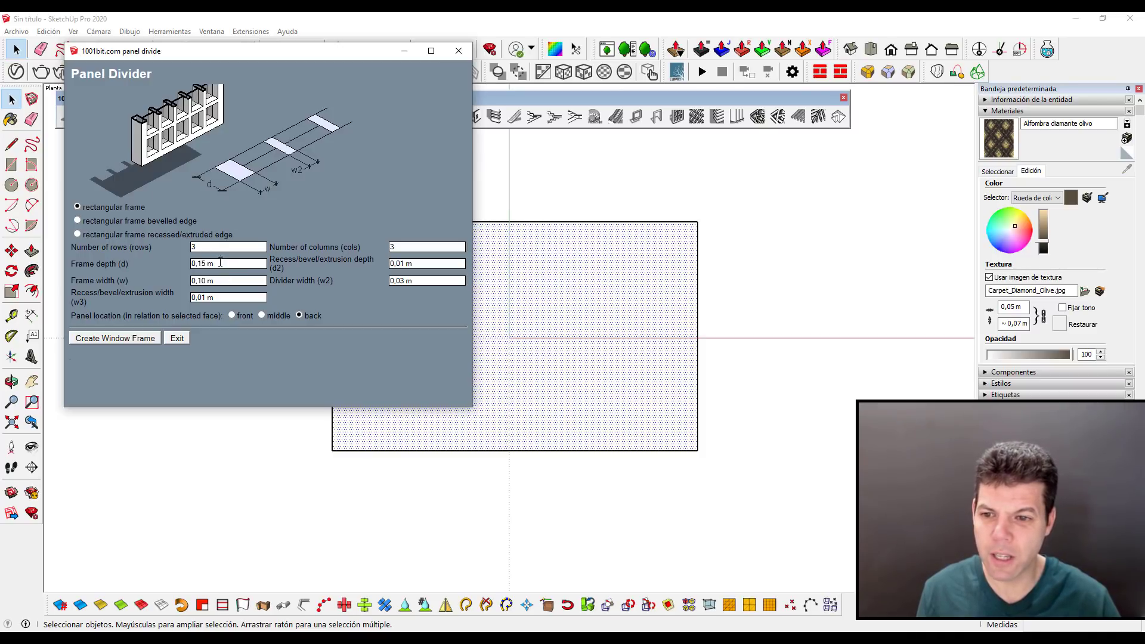
click(115, 338)
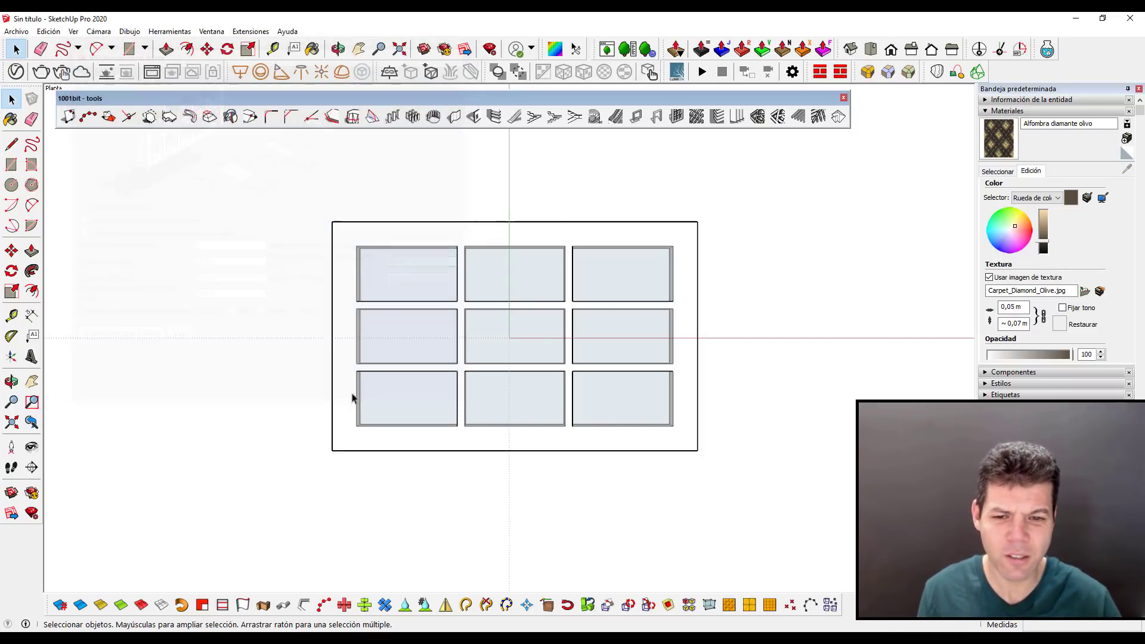
key(o)
mouse_move(196, 382)
mouse_down()
mouse_move(255, 326)
mouse_move(346, 296)
mouse_move(460, 378)
mouse_move(508, 341)
mouse_up()
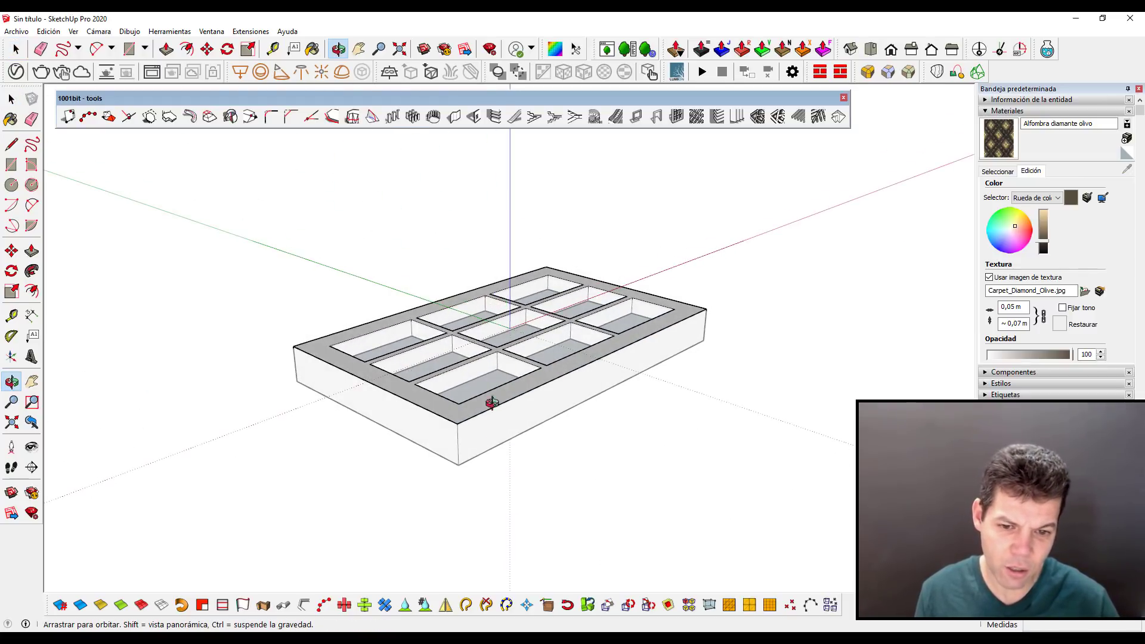
mouse_move(492, 403)
mouse_down()
mouse_move(441, 407)
mouse_move(593, 531)
mouse_move(455, 481)
mouse_move(217, 490)
mouse_move(524, 362)
mouse_move(522, 347)
mouse_up()
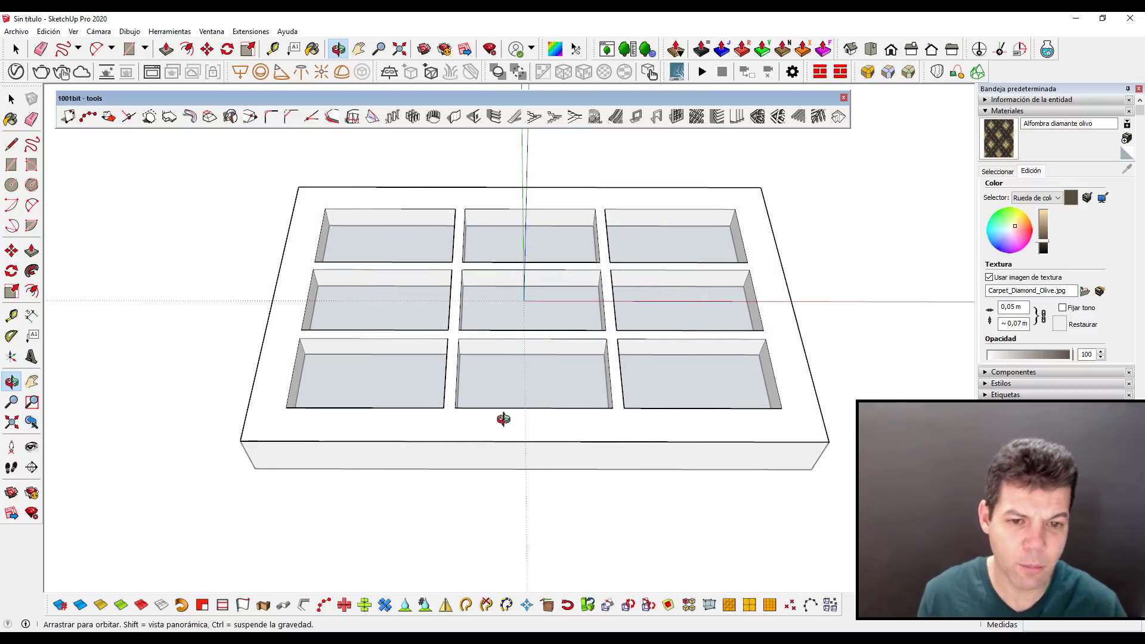
scroll(530, 343, down, 2)
- Close the 1001bit tools, then select and delete the whole frame
key(space)
click(843, 97)
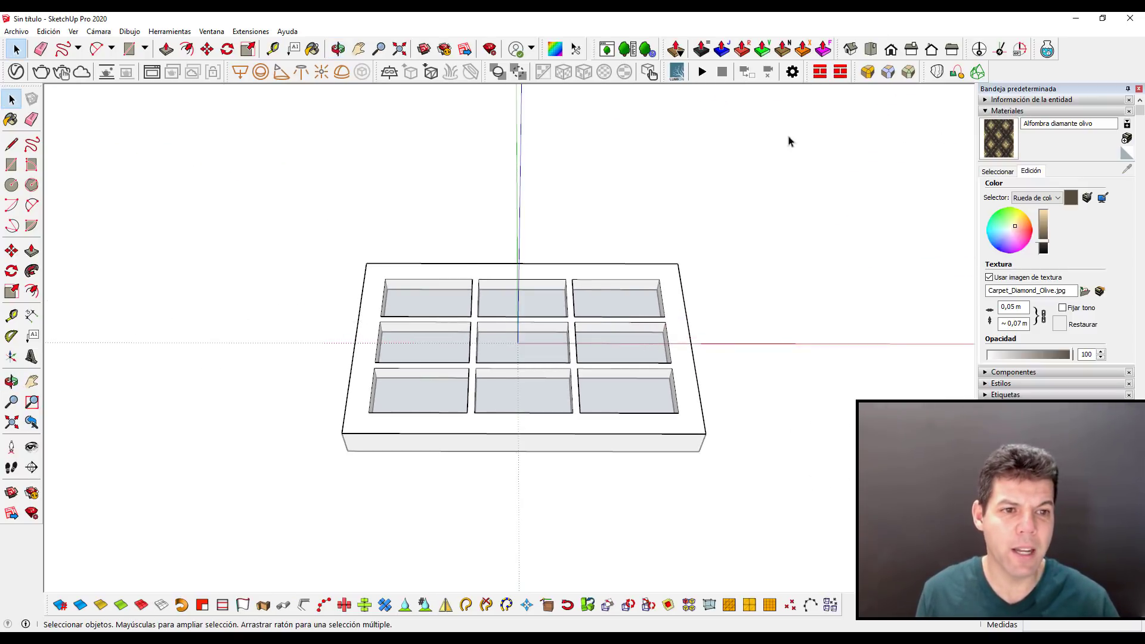
drag(225, 199, 738, 520)
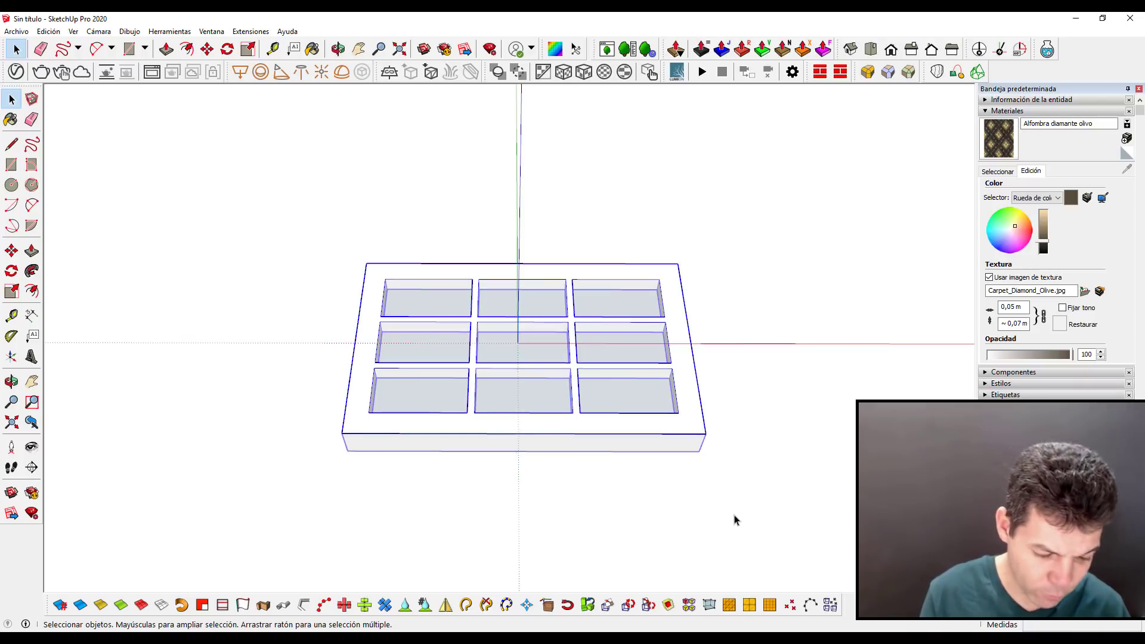
key(Delete)
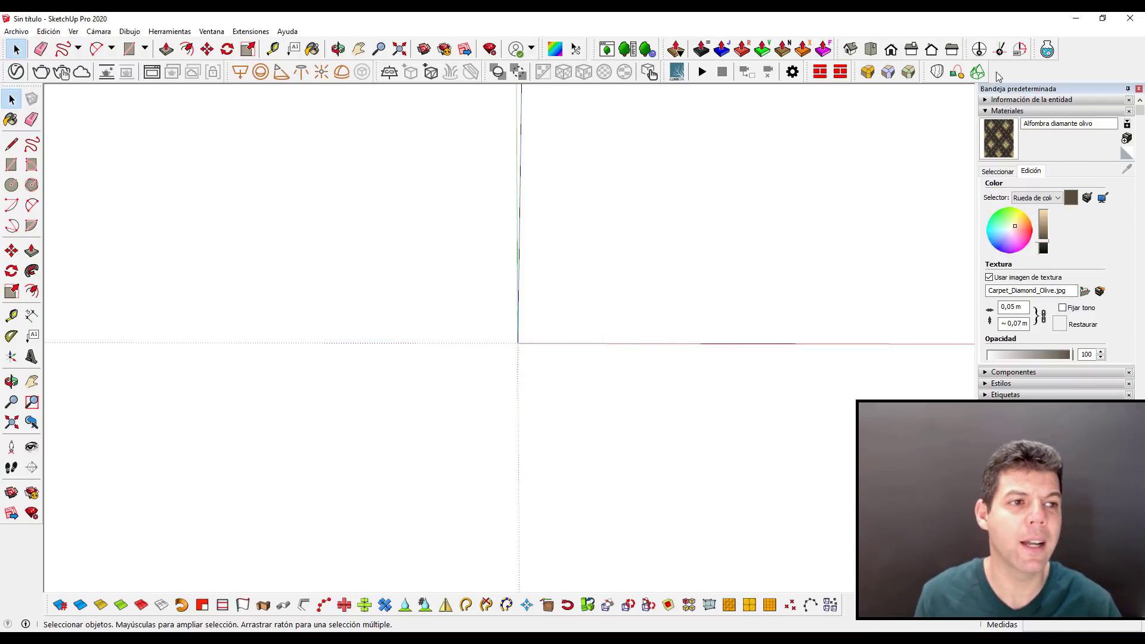
click(872, 52)
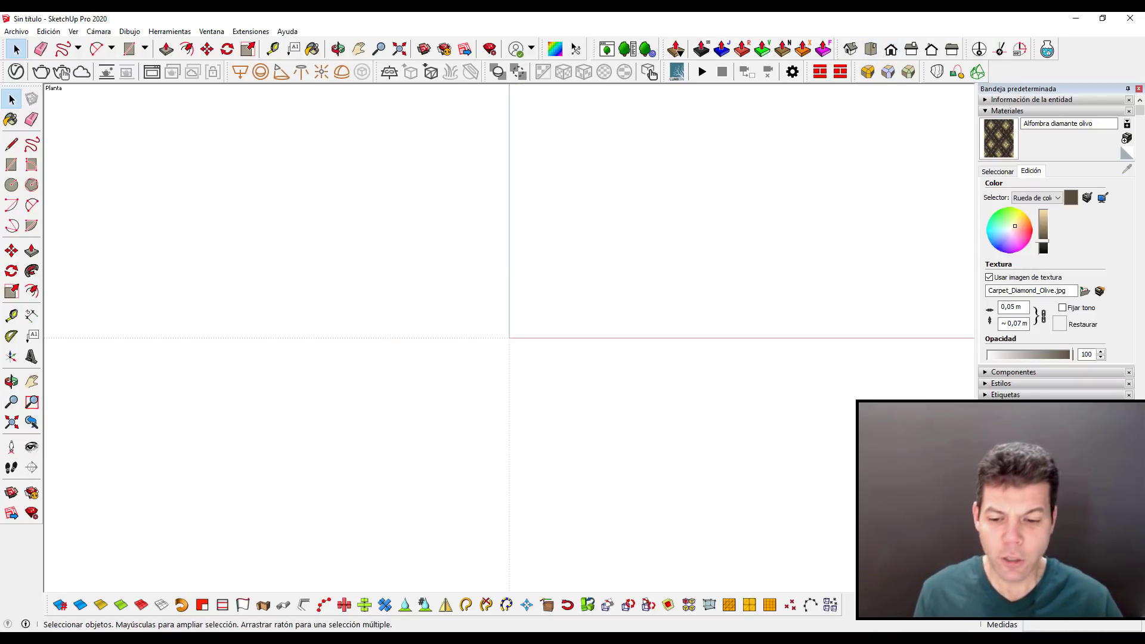
click(357, 590)
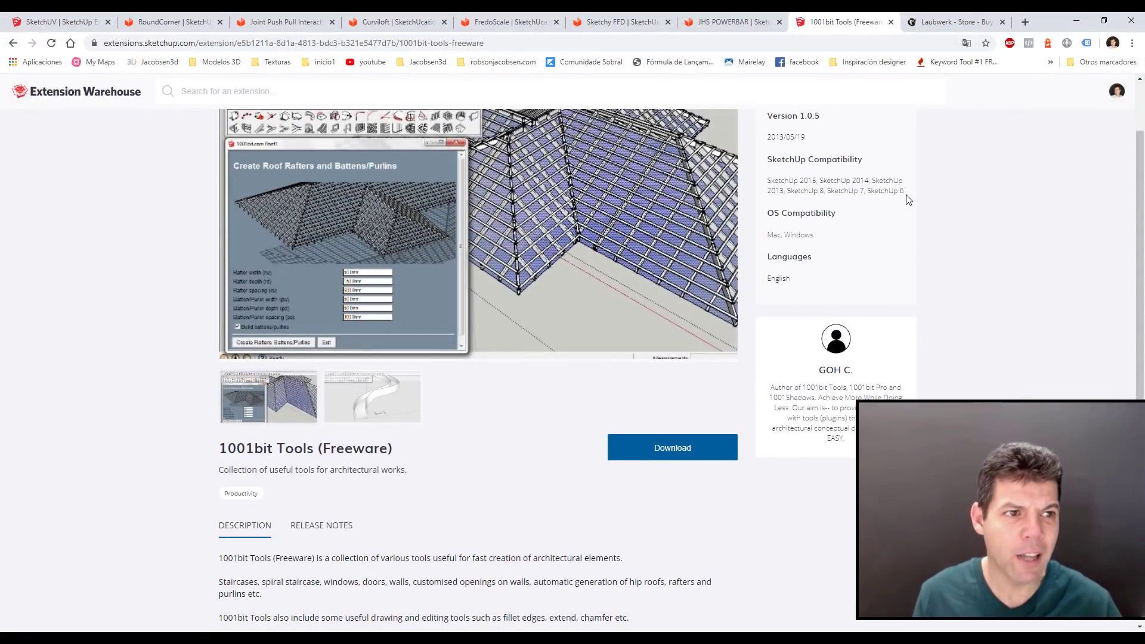
click(949, 23)
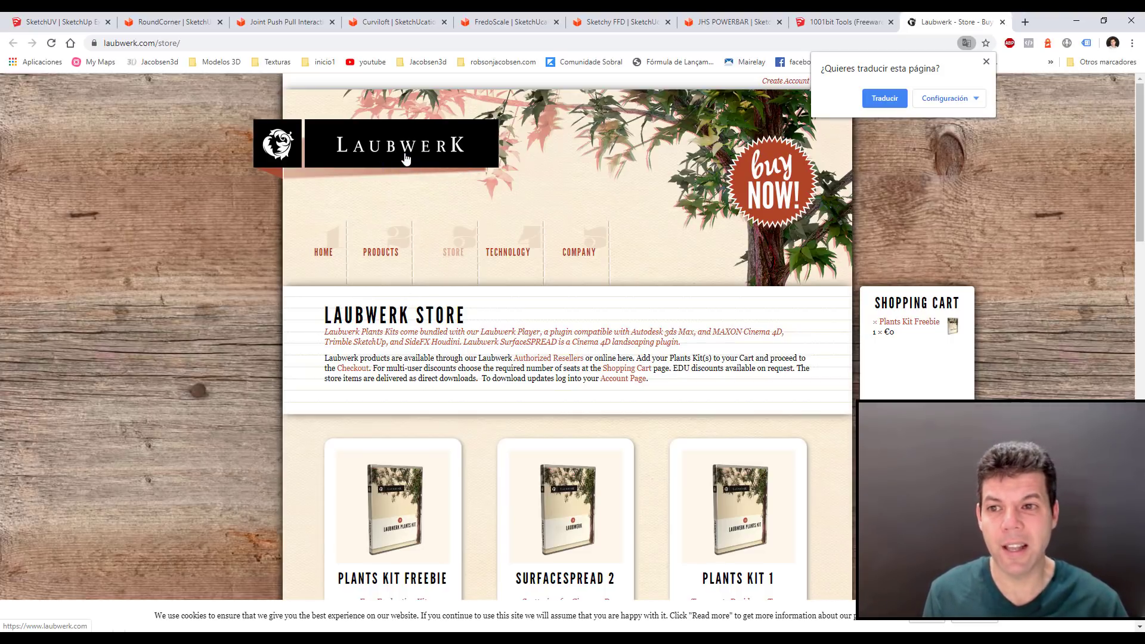
scroll(389, 402, down, 3)
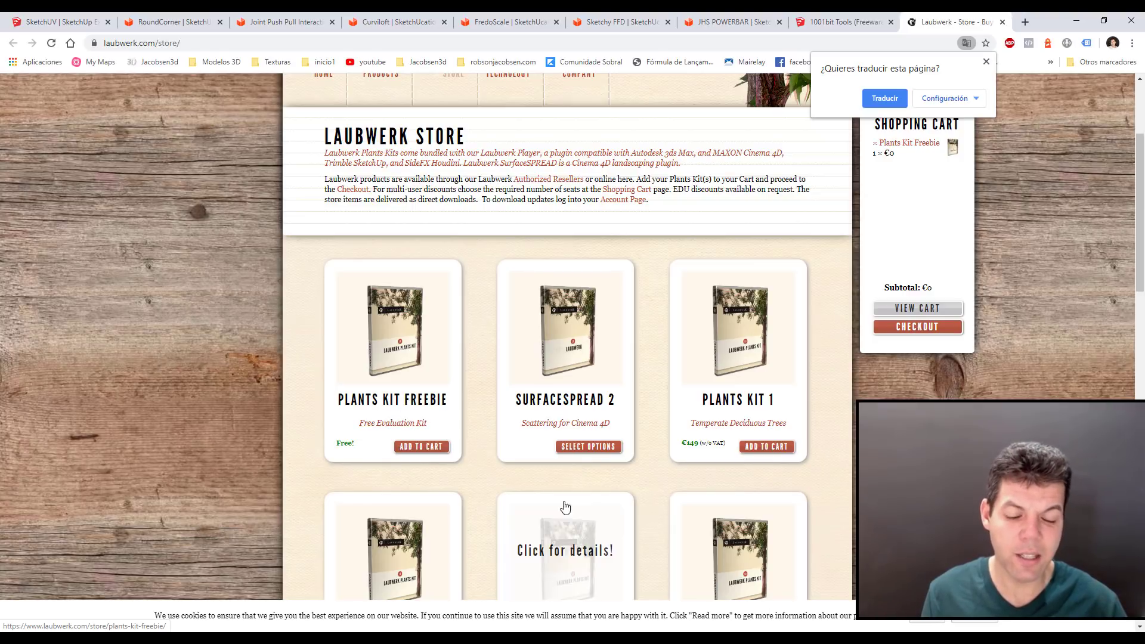
key(alt+Tab)
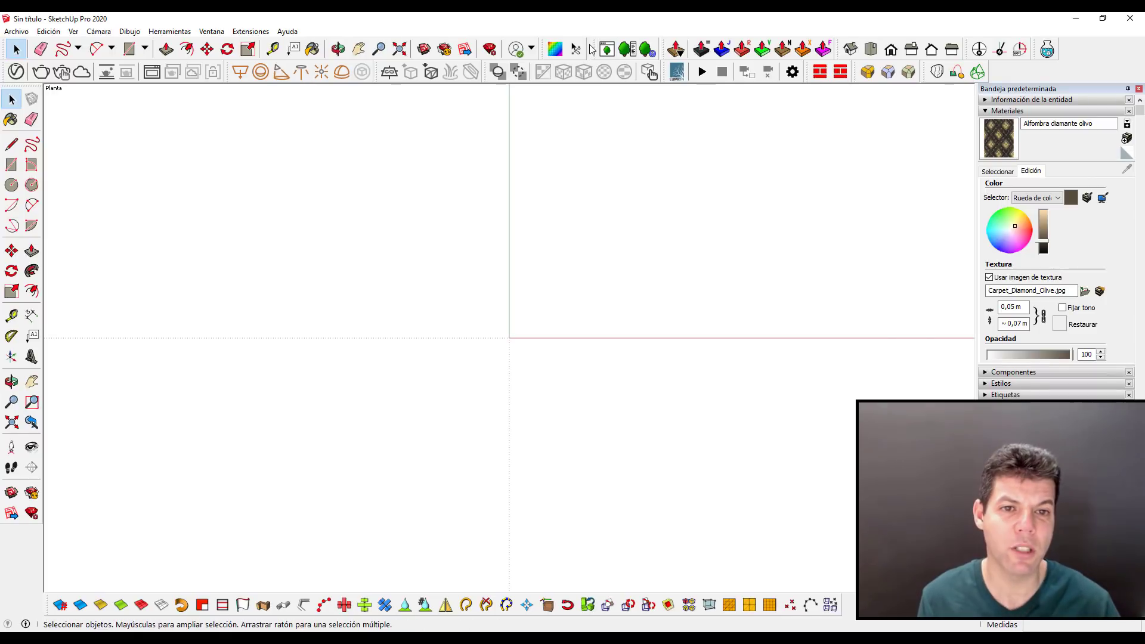
- Float the Laubwerk toolbar and open the Laubwerk Browser, moving it to the right
drag(592, 49, 746, 145)
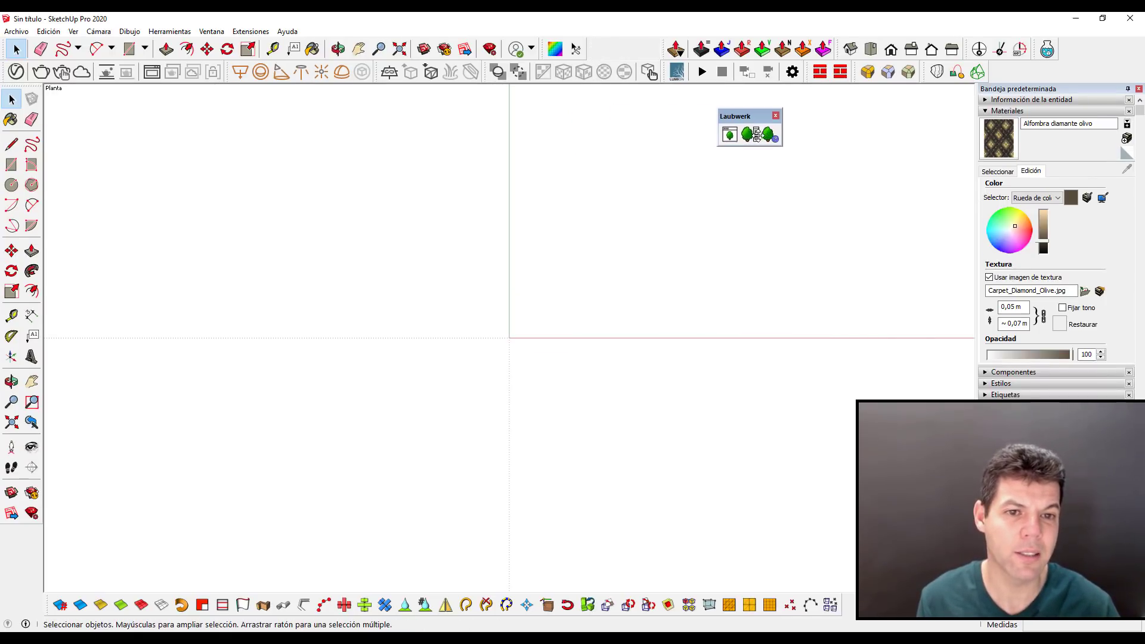
click(746, 143)
mouse_move(769, 80)
mouse_down()
mouse_move(315, 127)
mouse_move(429, 107)
mouse_up()
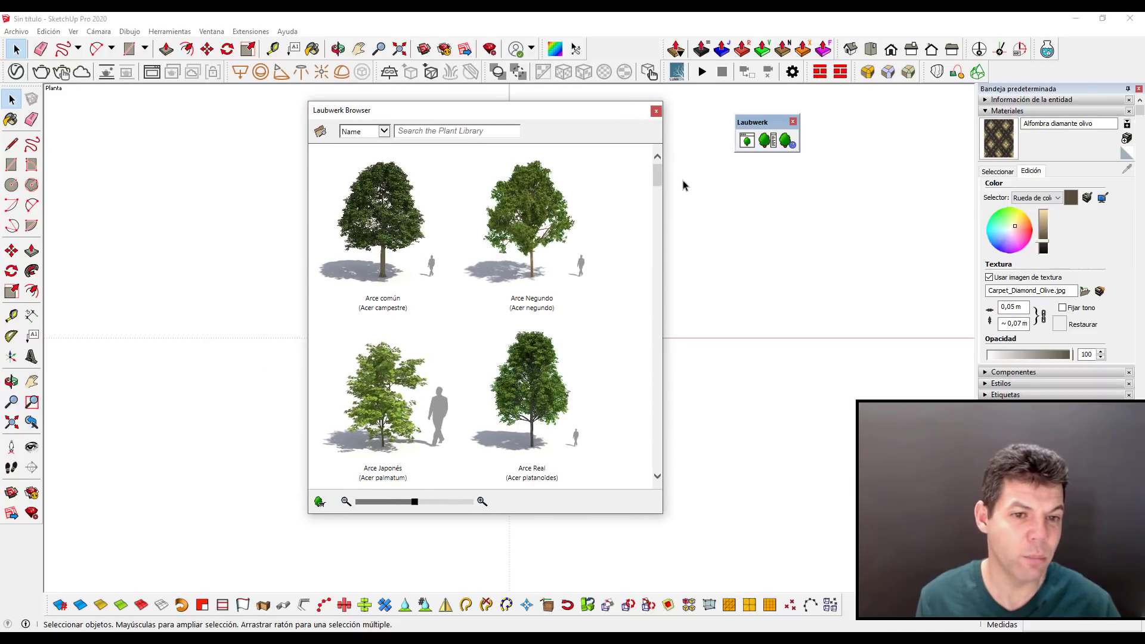
mouse_move(657, 175)
mouse_down()
mouse_move(656, 300)
mouse_move(658, 176)
mouse_up()
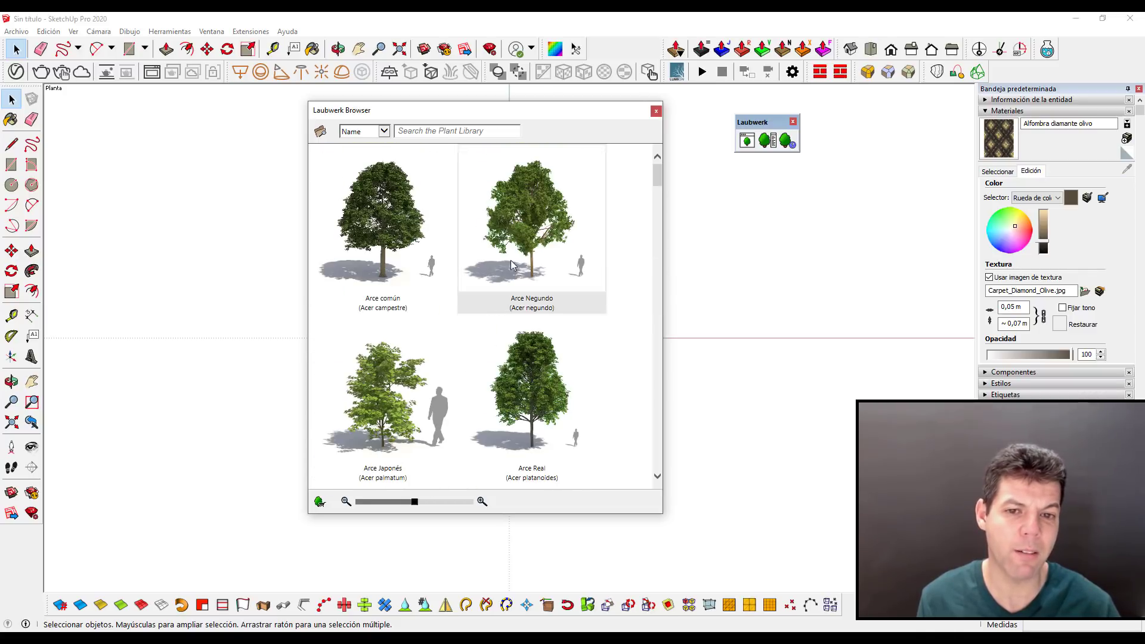
drag(488, 113, 855, 111)
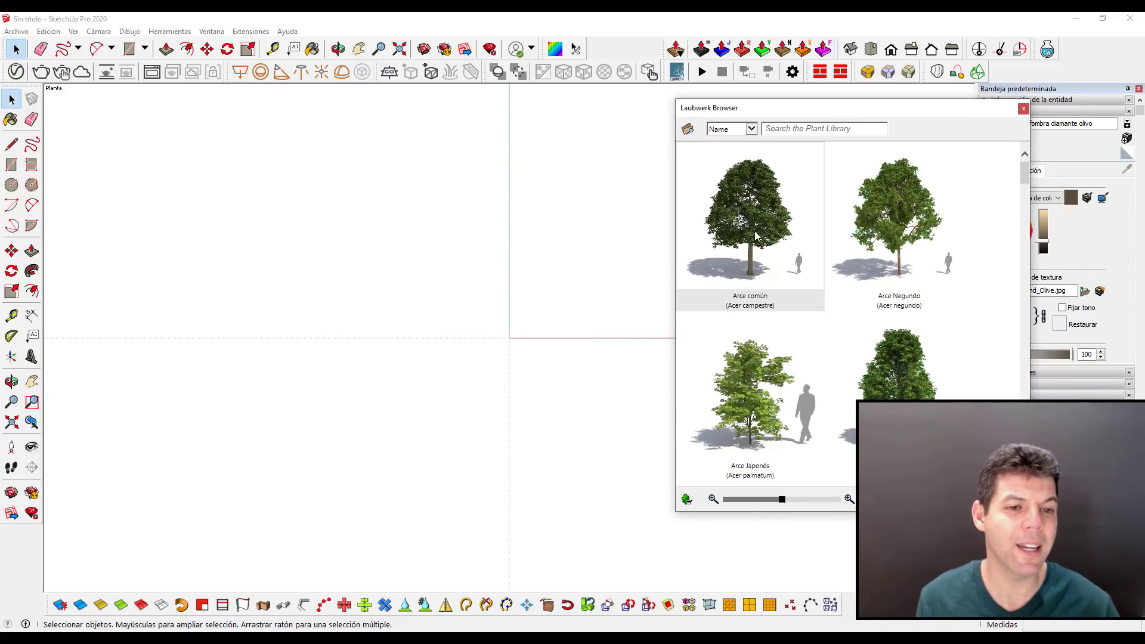
- Place an Arce común tree from the Laubwerk Browser into the model
click(753, 237)
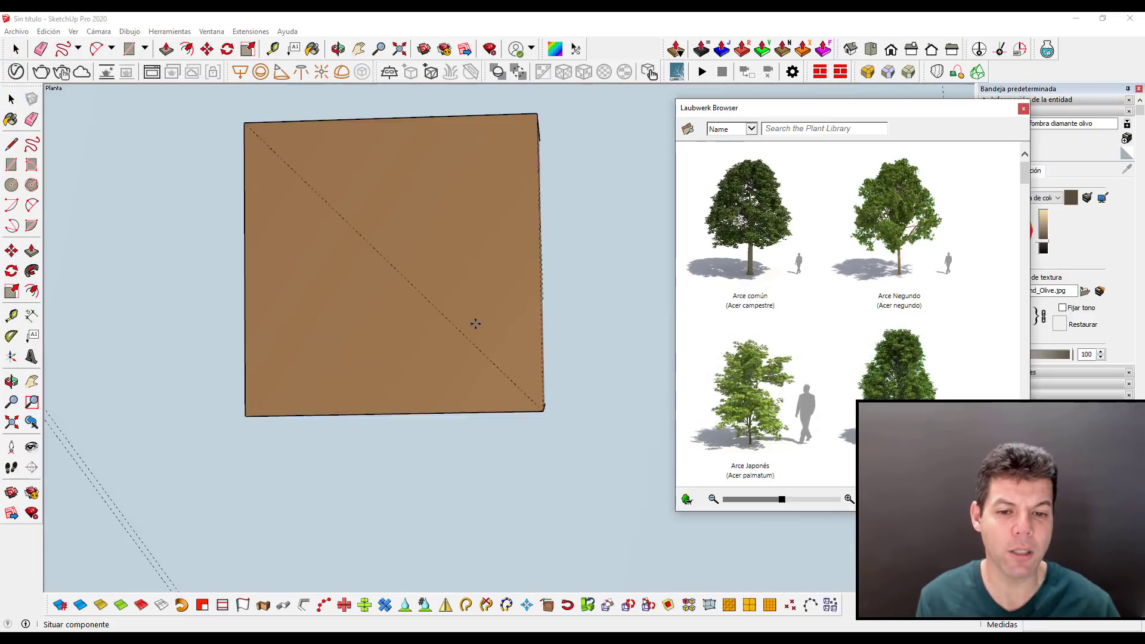
click(498, 324)
scroll(486, 271, down, 5)
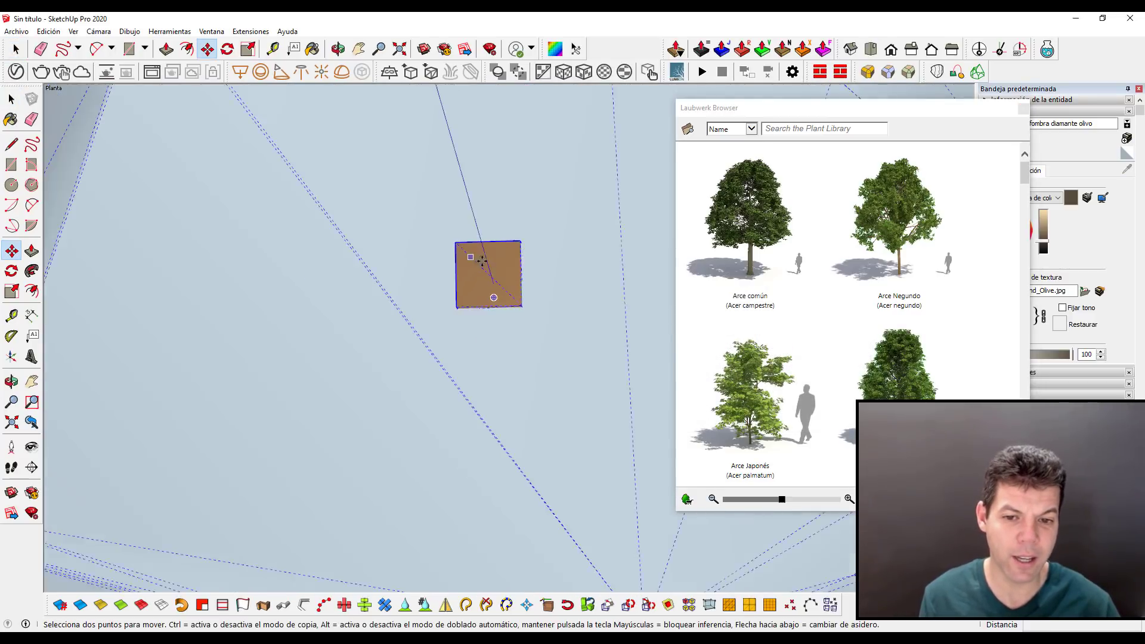
scroll(473, 243, down, 2)
scroll(483, 245, down, 3)
scroll(493, 248, down, 3)
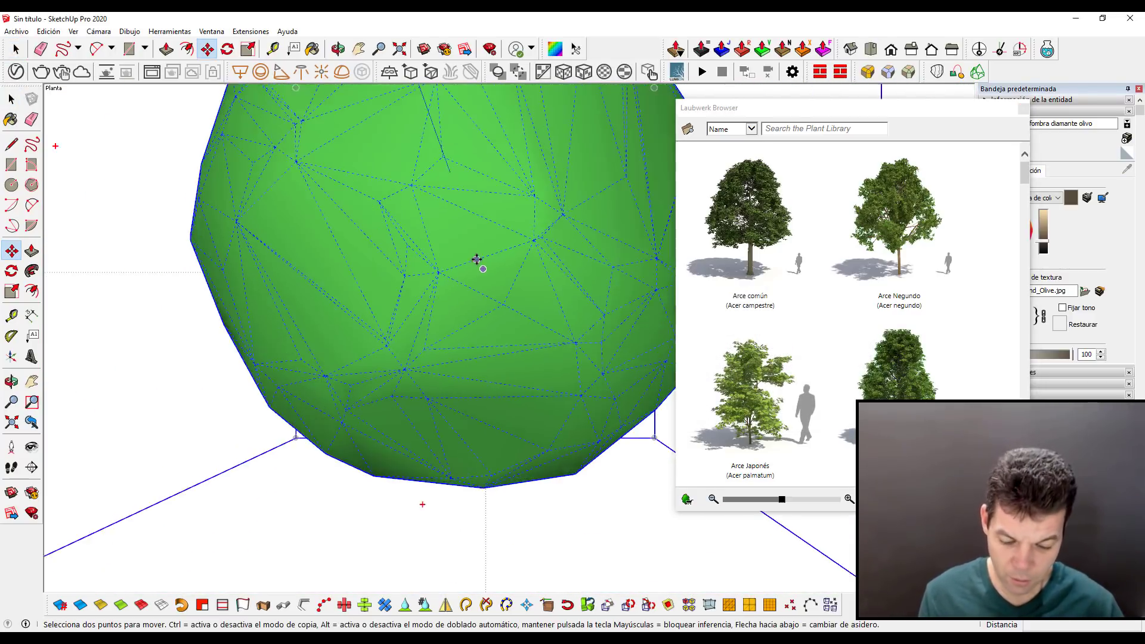
scroll(475, 258, down, 2)
scroll(467, 270, down, 2)
- Orbit to view the tree in perspective and arrange the plant browser and V-Ray Asset Editor
mouse_move(429, 396)
middle_down()
mouse_move(528, 320)
mouse_move(451, 445)
middle_up()
middle_drag(448, 360, 498, 455)
click(505, 499)
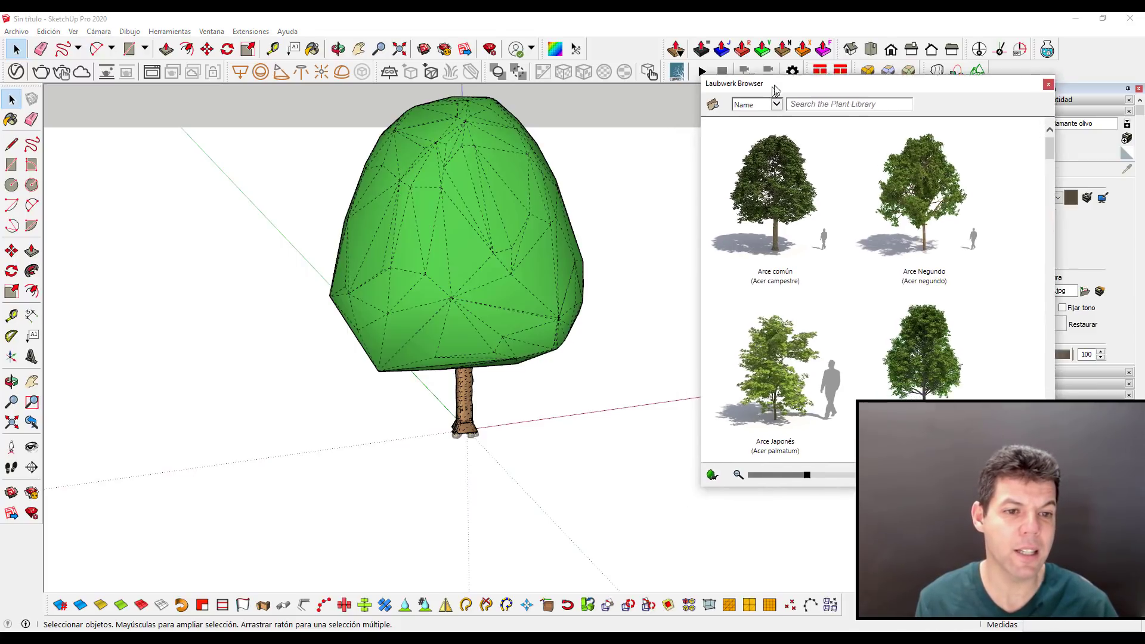
drag(749, 115, 808, 83)
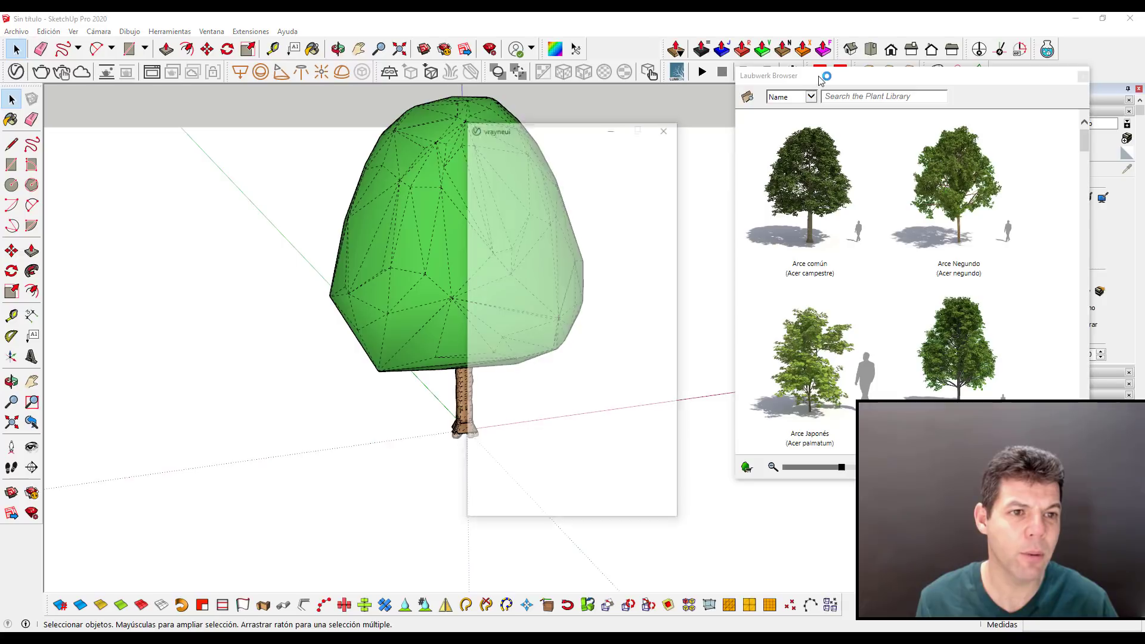
mouse_move(535, 129)
mouse_down()
mouse_move(218, 124)
mouse_move(117, 101)
mouse_up()
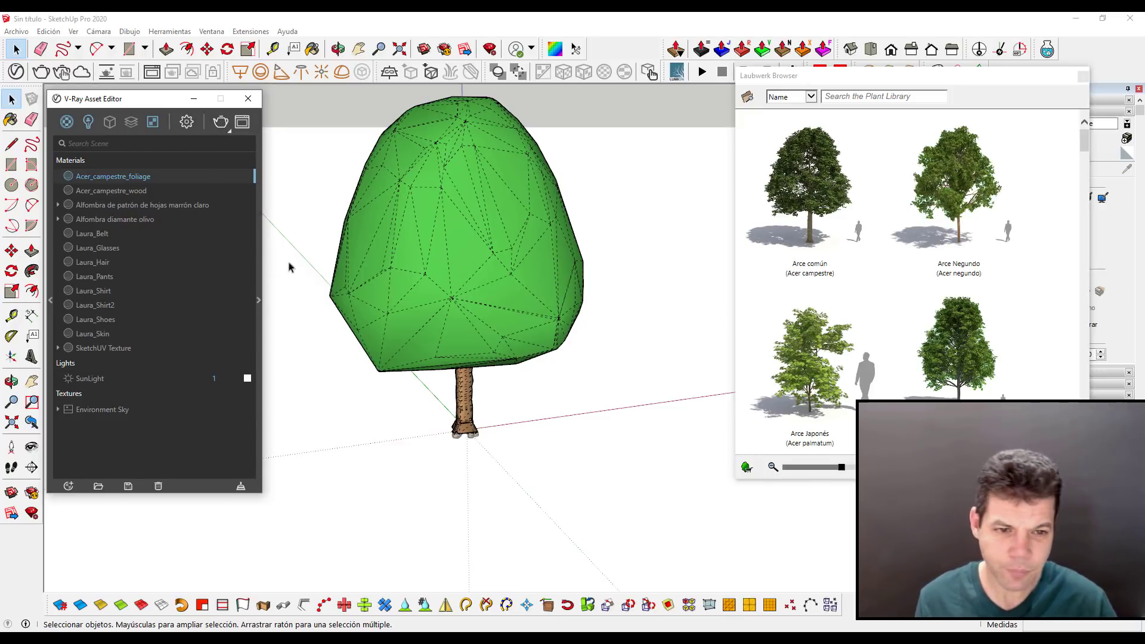
- Let the V-Ray render of the Arce común tree finish, then close the frame buffer
drag(542, 172, 798, 100)
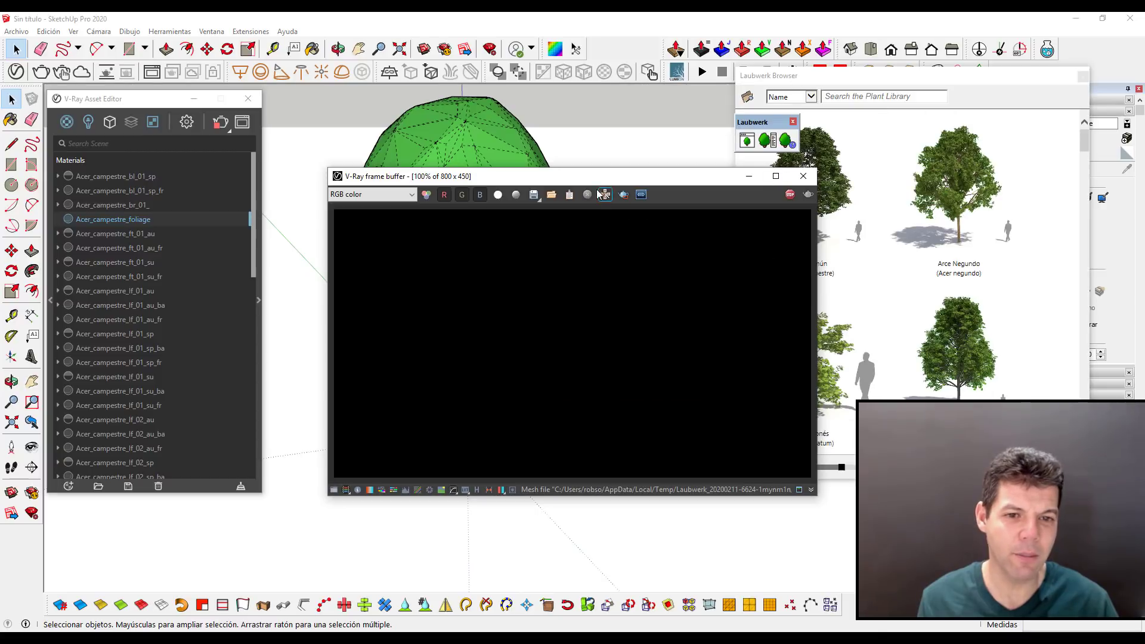
drag(564, 183, 840, 97)
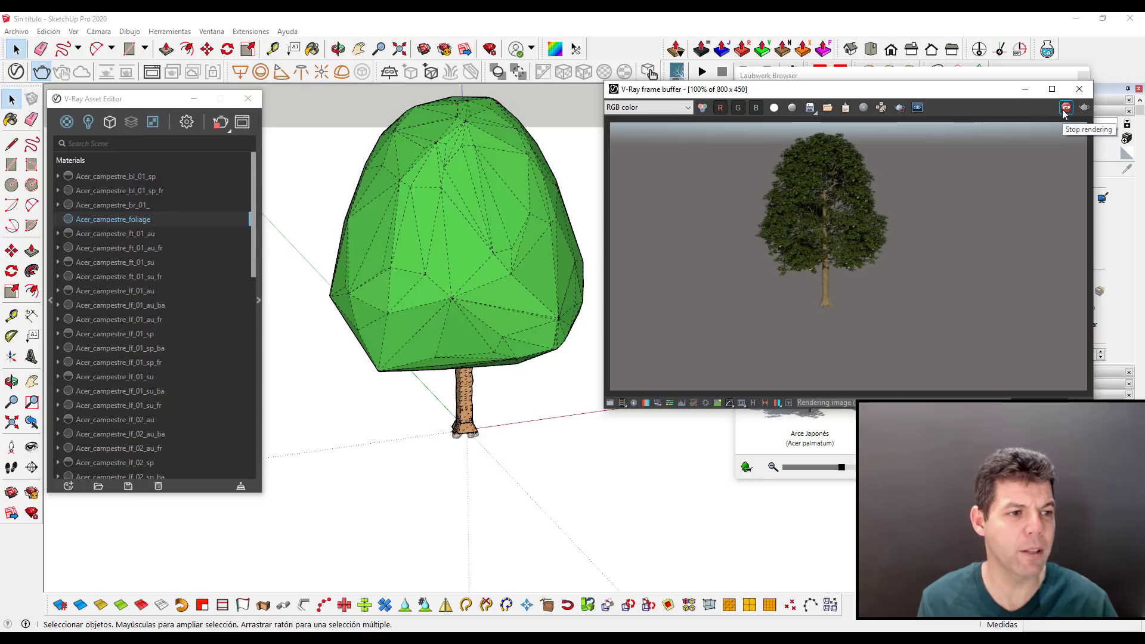
click(1079, 89)
click(1082, 78)
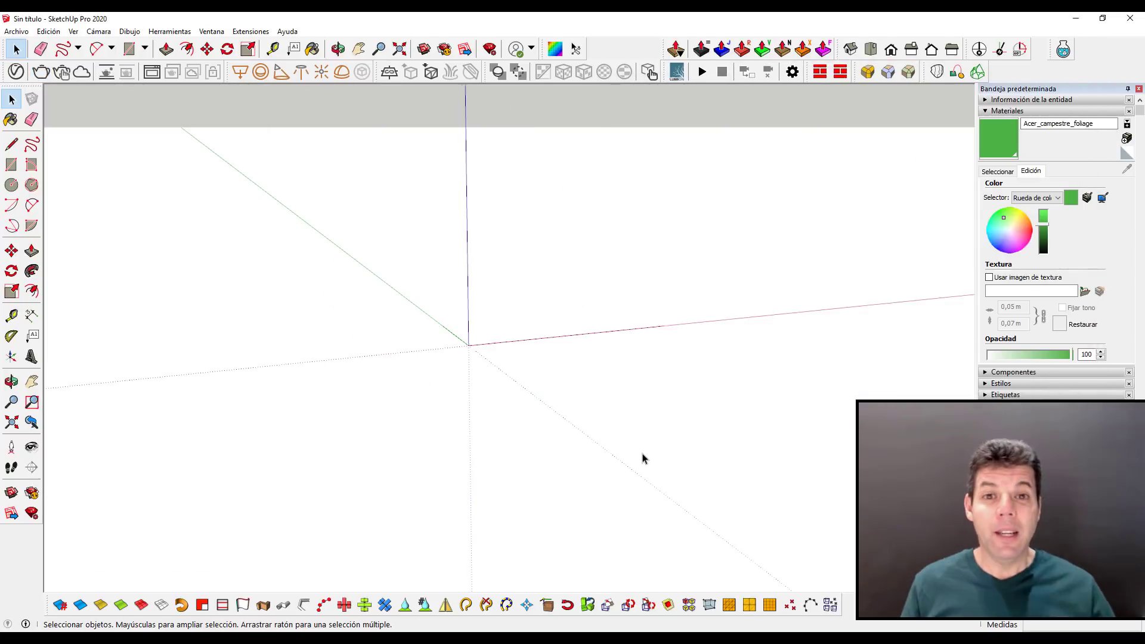